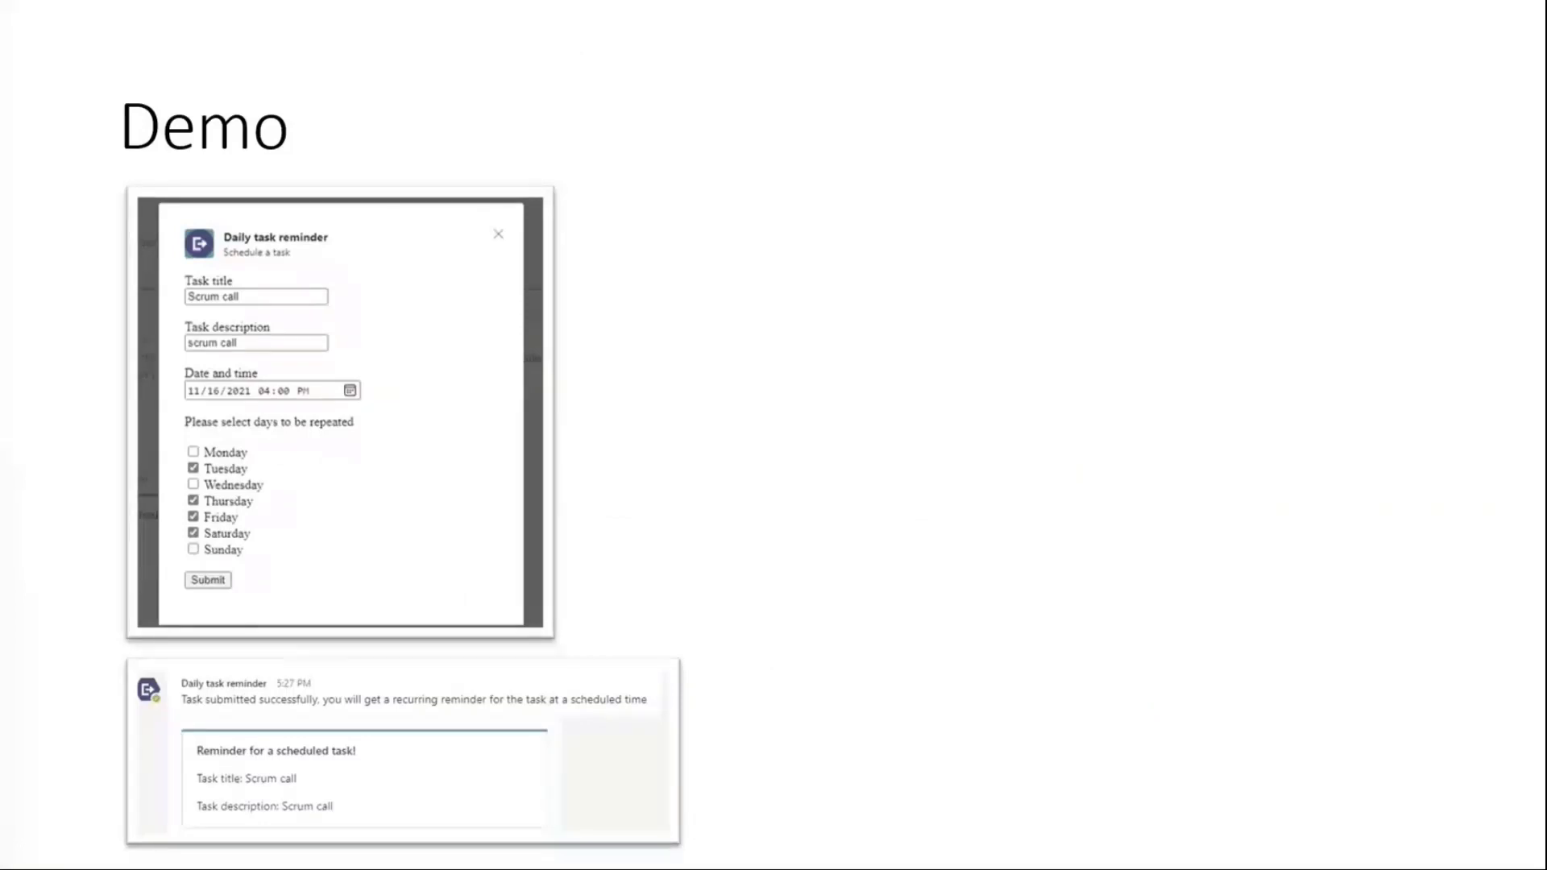
Step: Switch to the Daily task reminder chat in Microsoft Teams and send the bot the create-reminder command
key(alt+Tab)
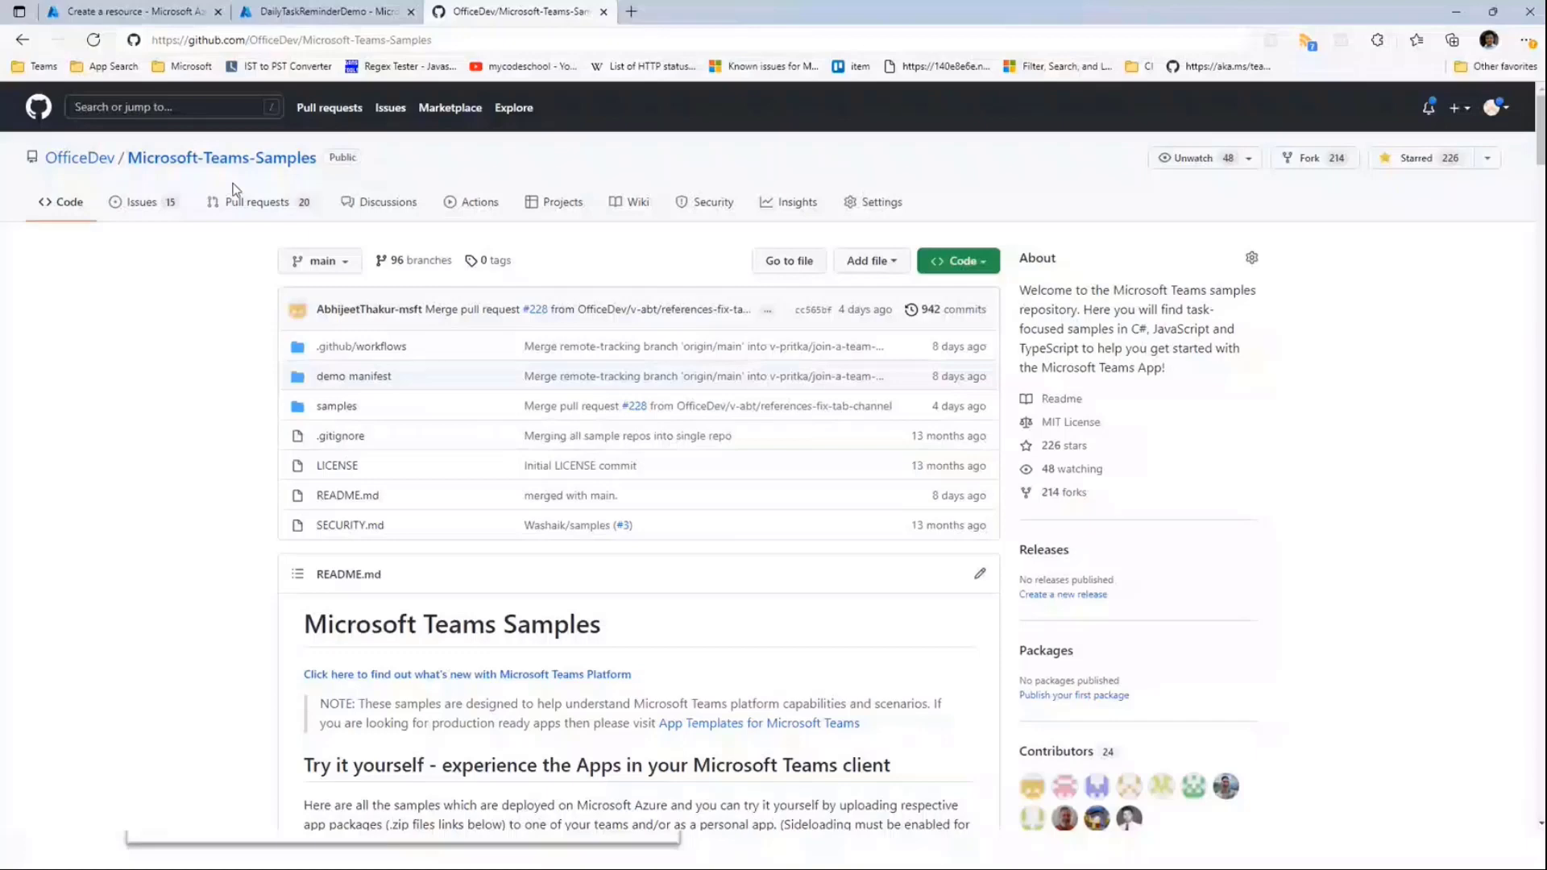
key(alt+Tab)
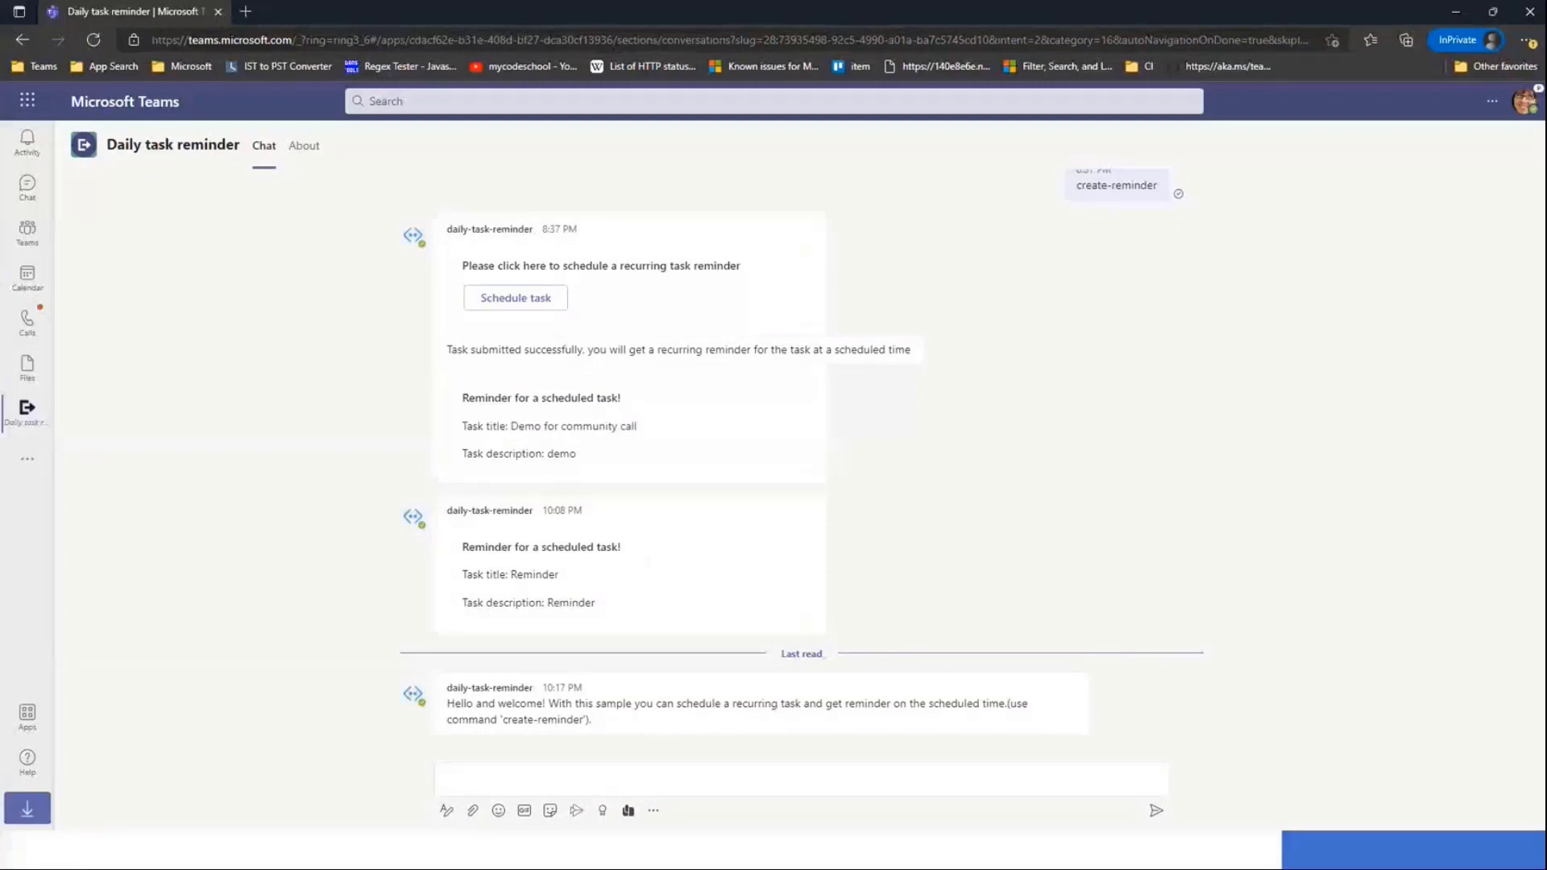
mouse_move(661, 730)
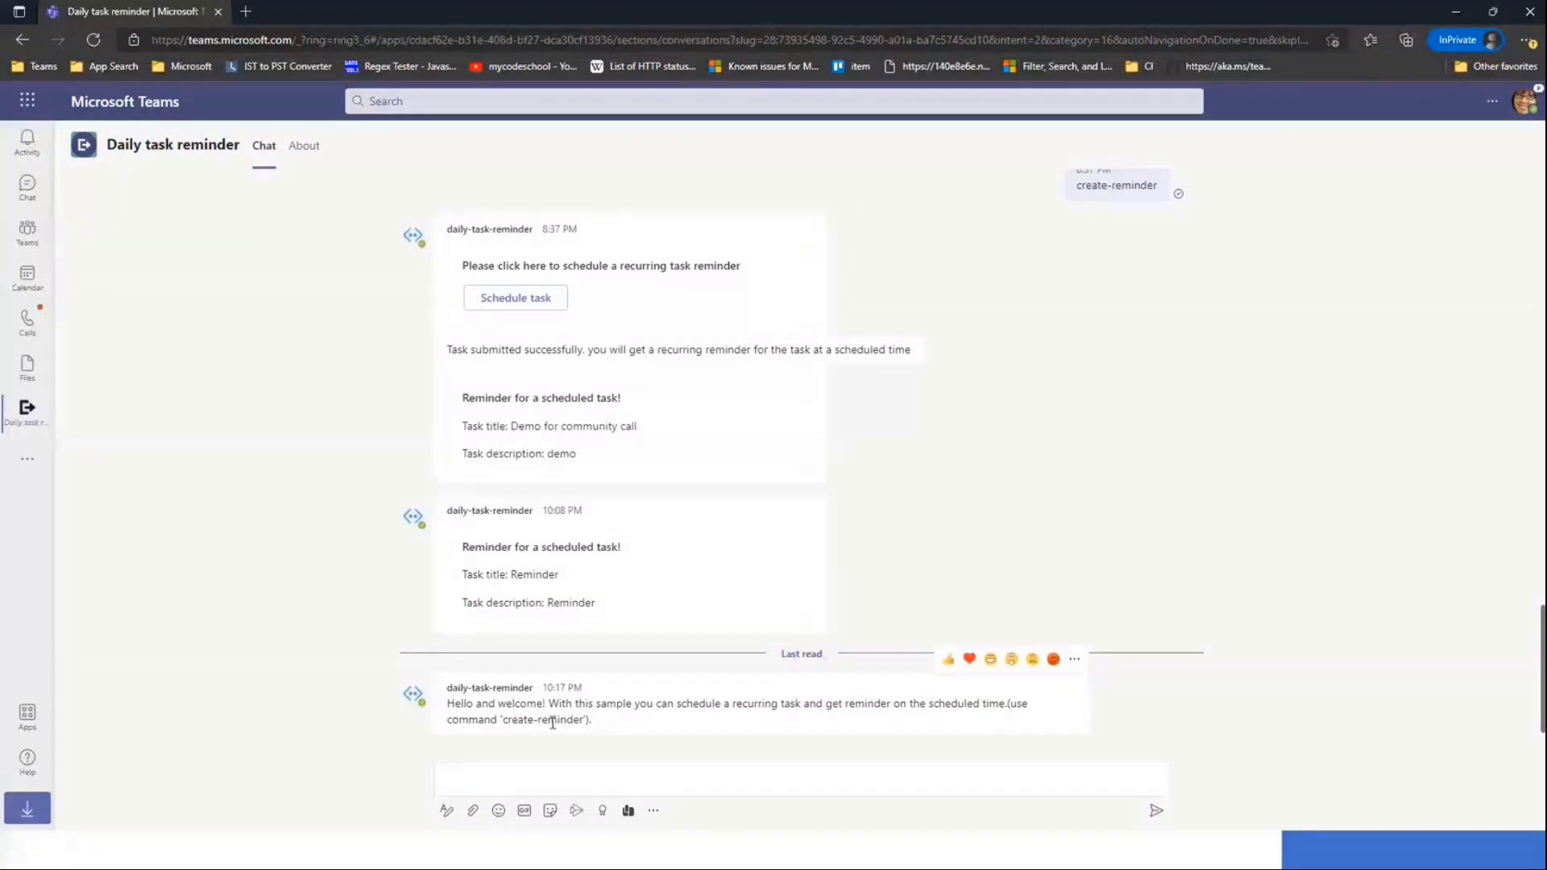
click(501, 775)
text(crea)
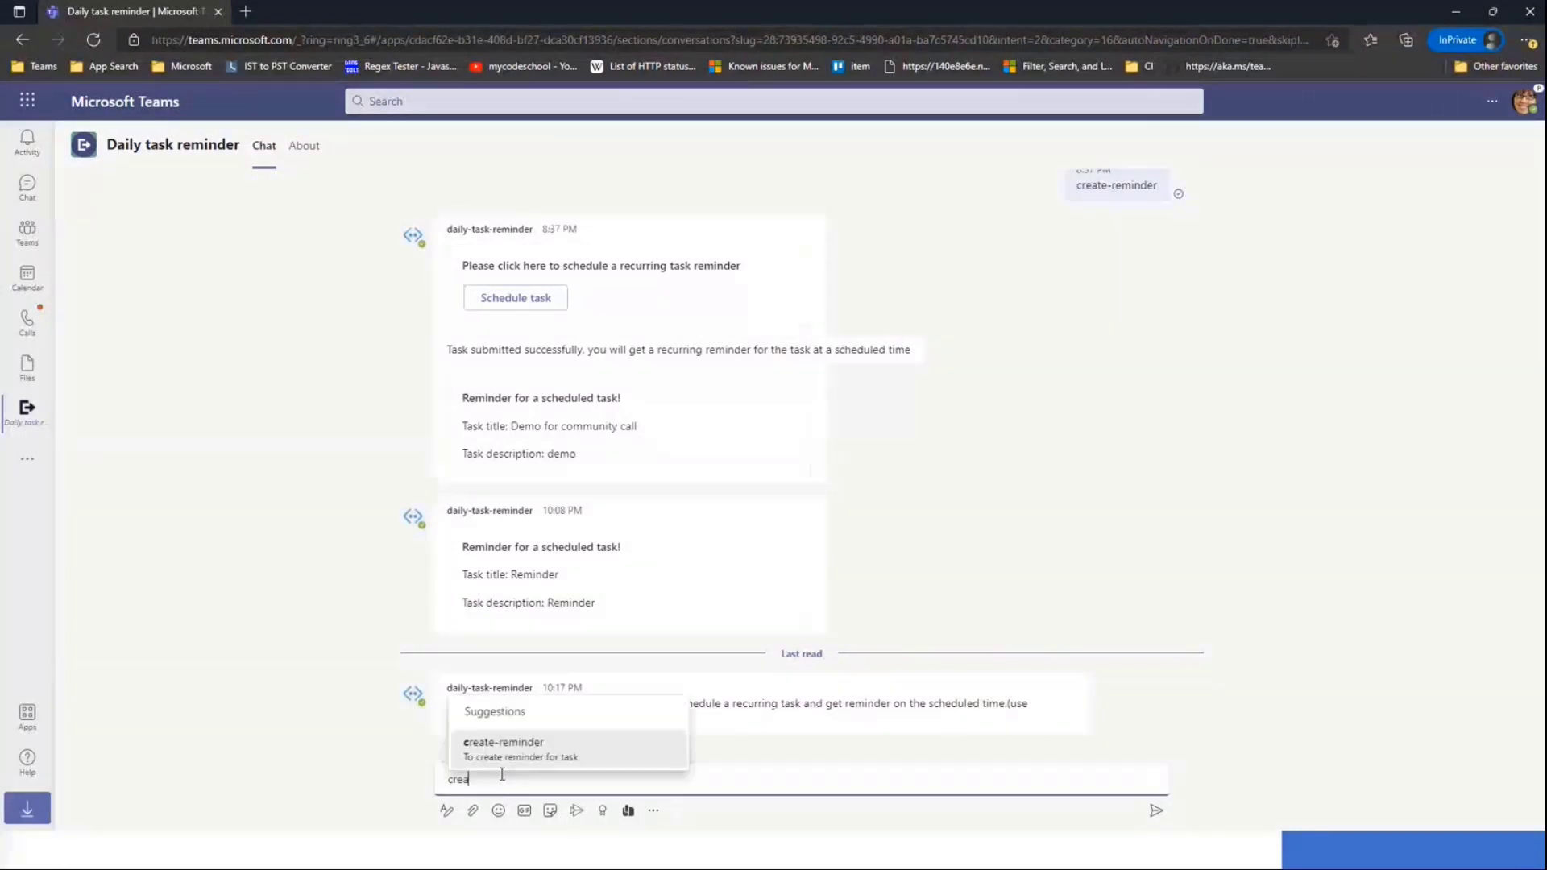
click(530, 747)
key(Return)
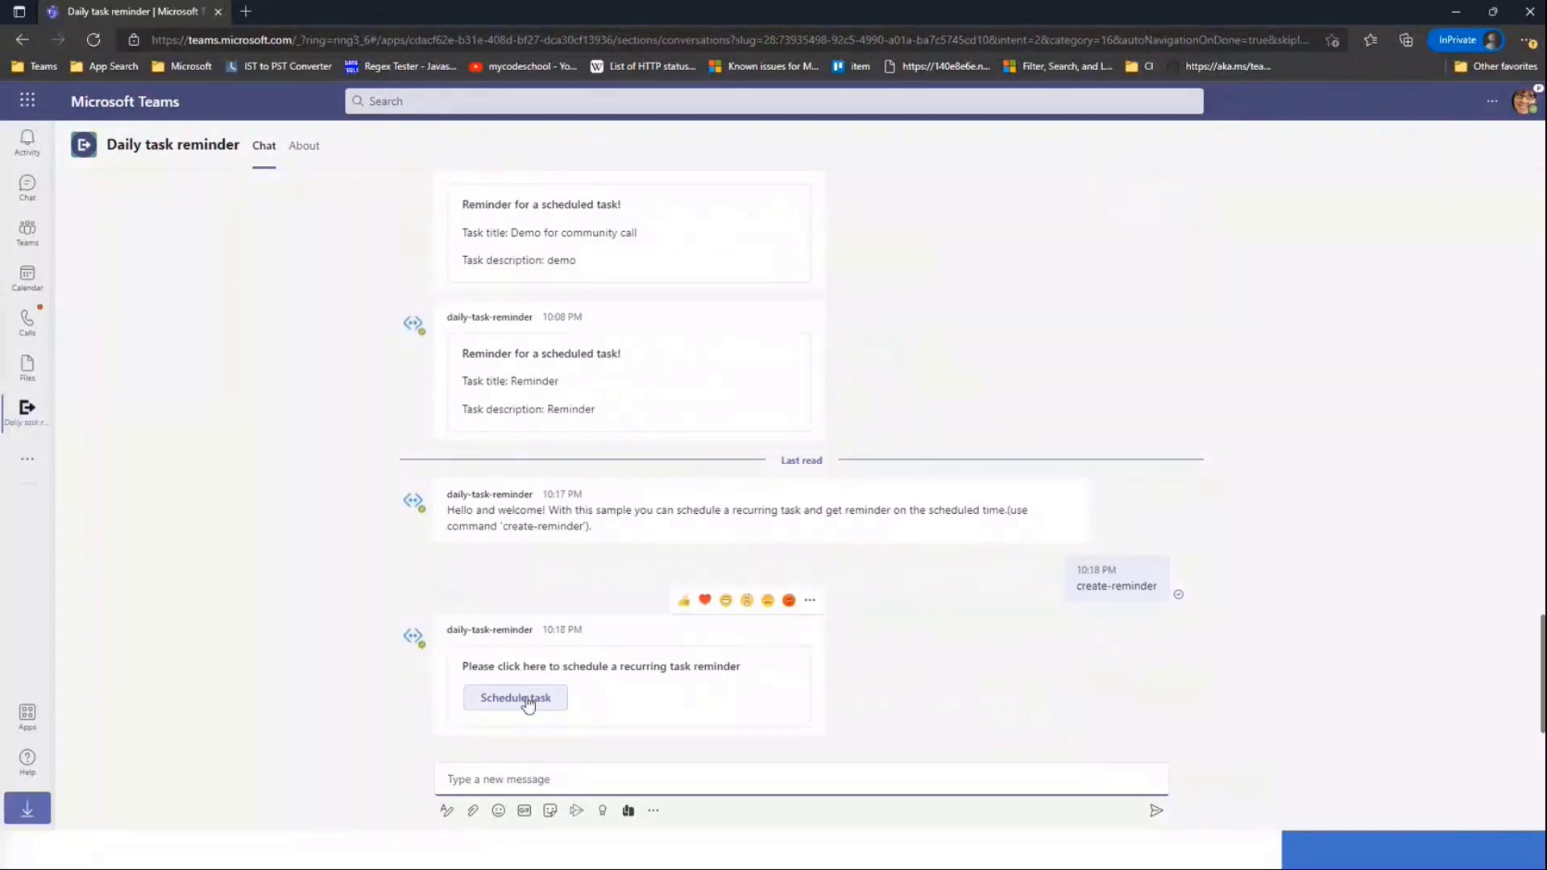
Step: Open the bot's task scheduling form and enter title Community demo, description demo, and date and time 01/11/2022 10:21 PM
click(528, 703)
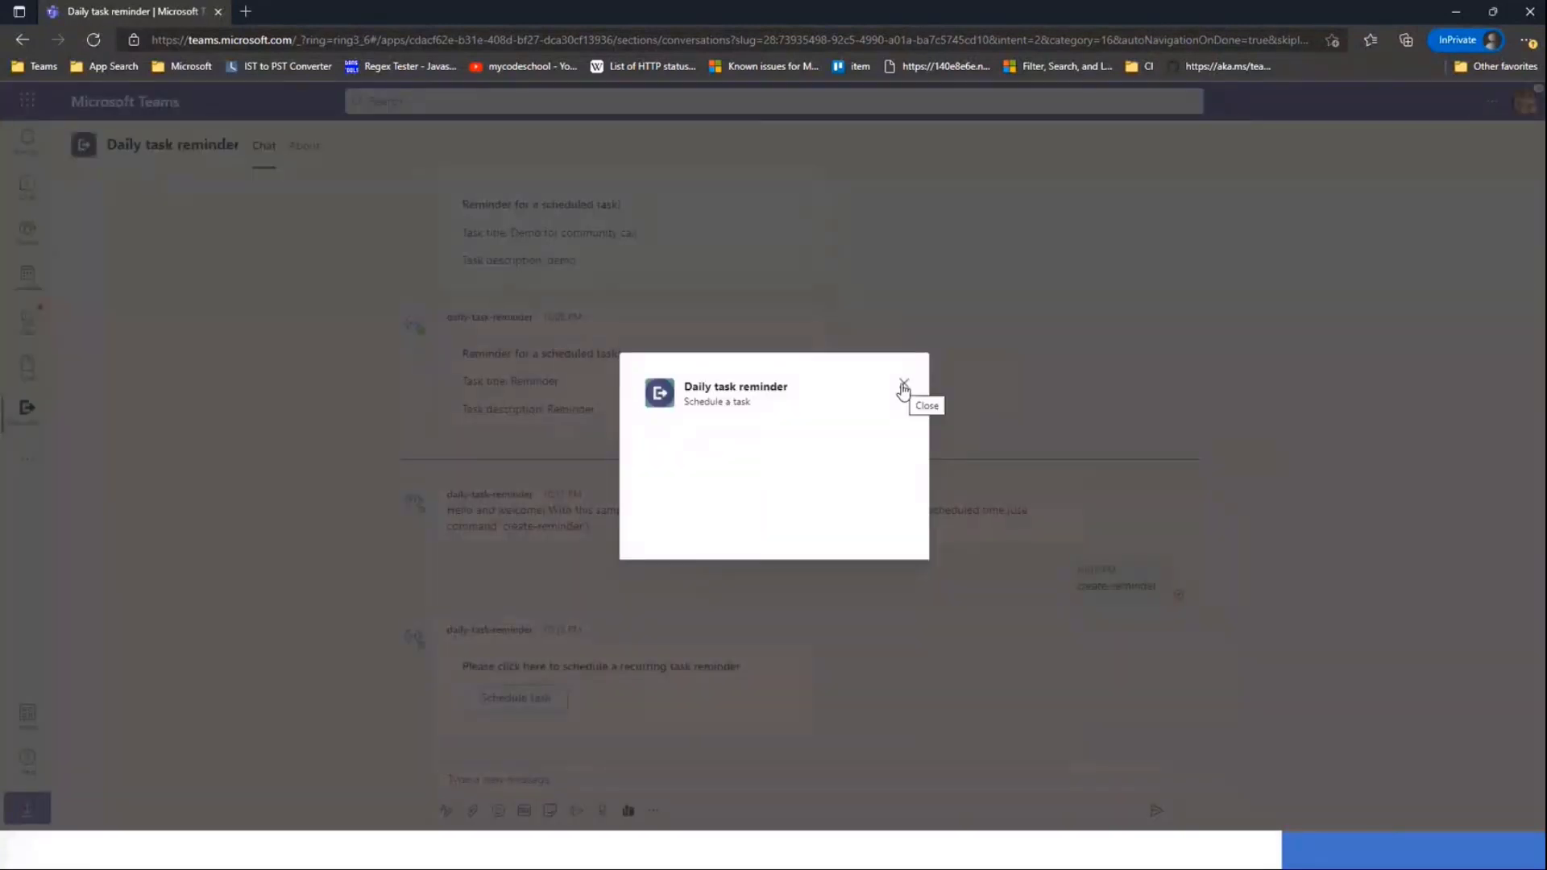
click(902, 389)
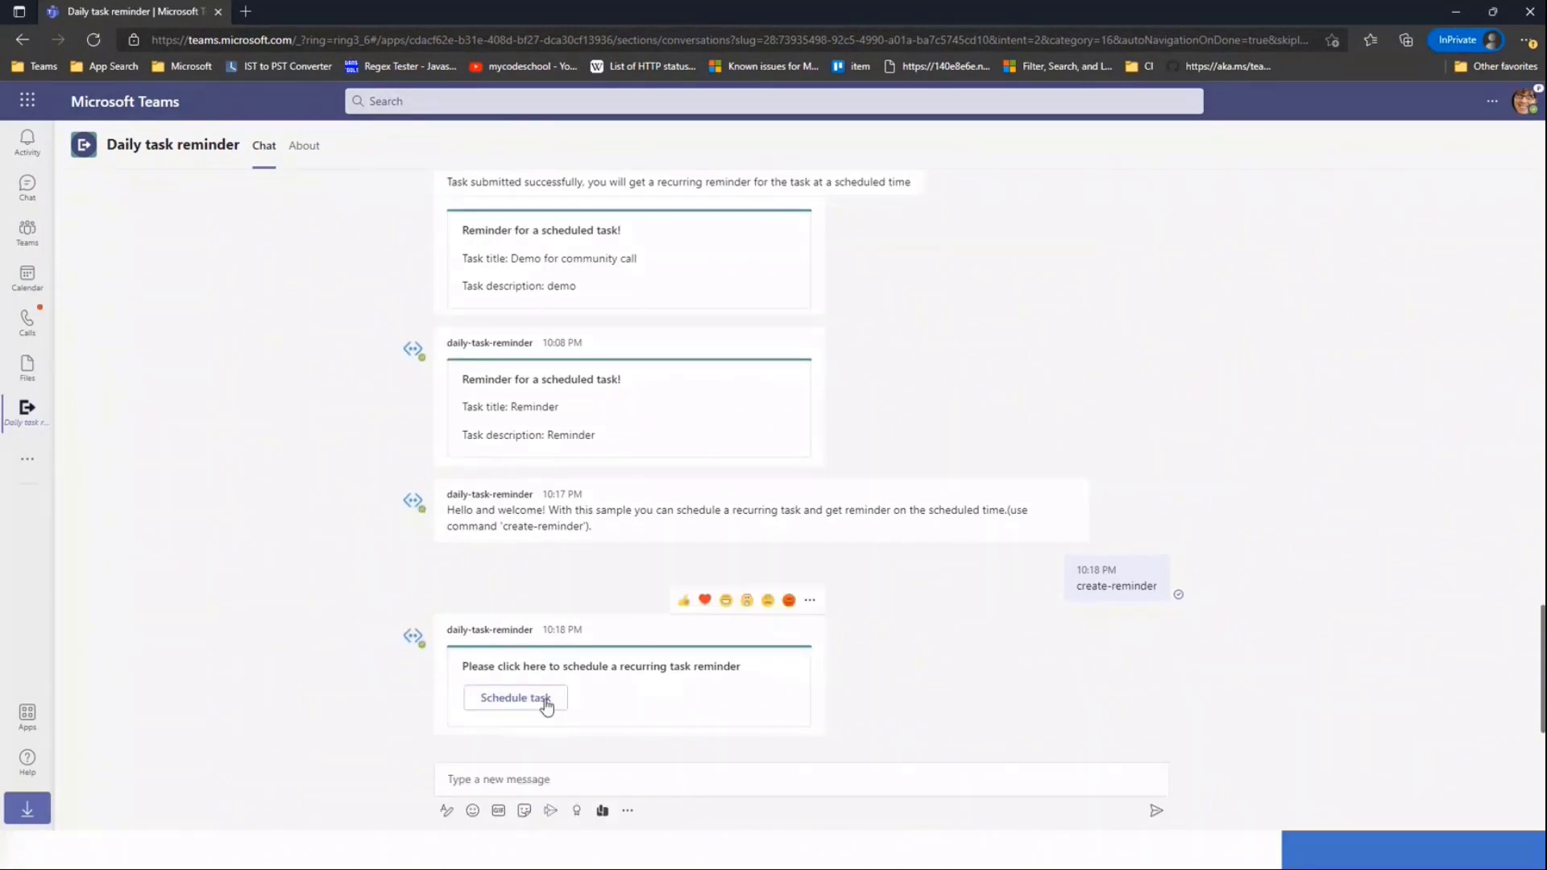
click(547, 706)
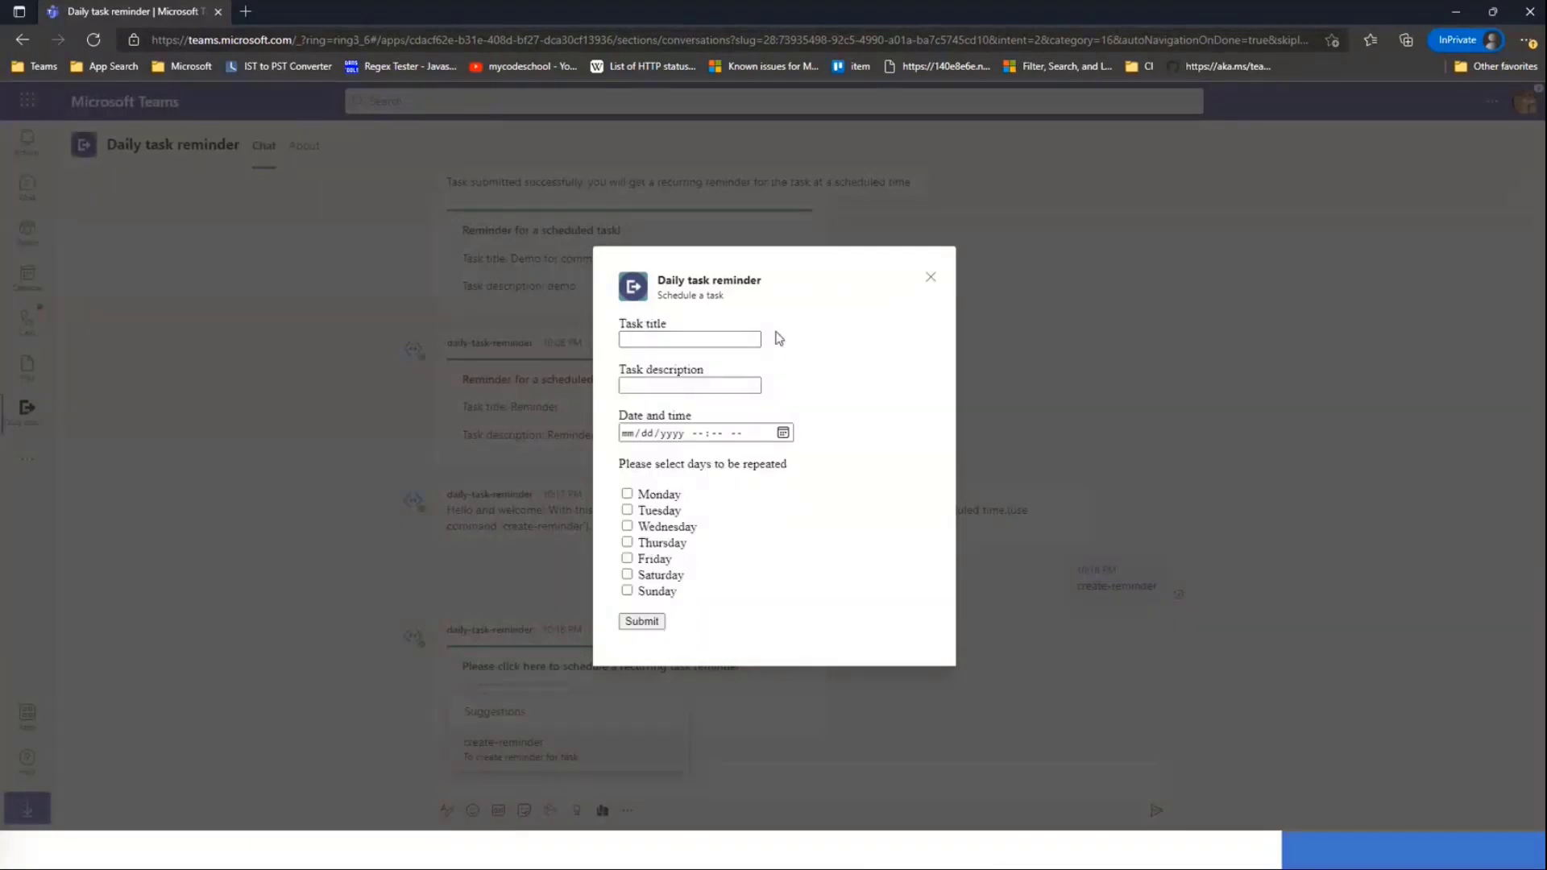
click(702, 342)
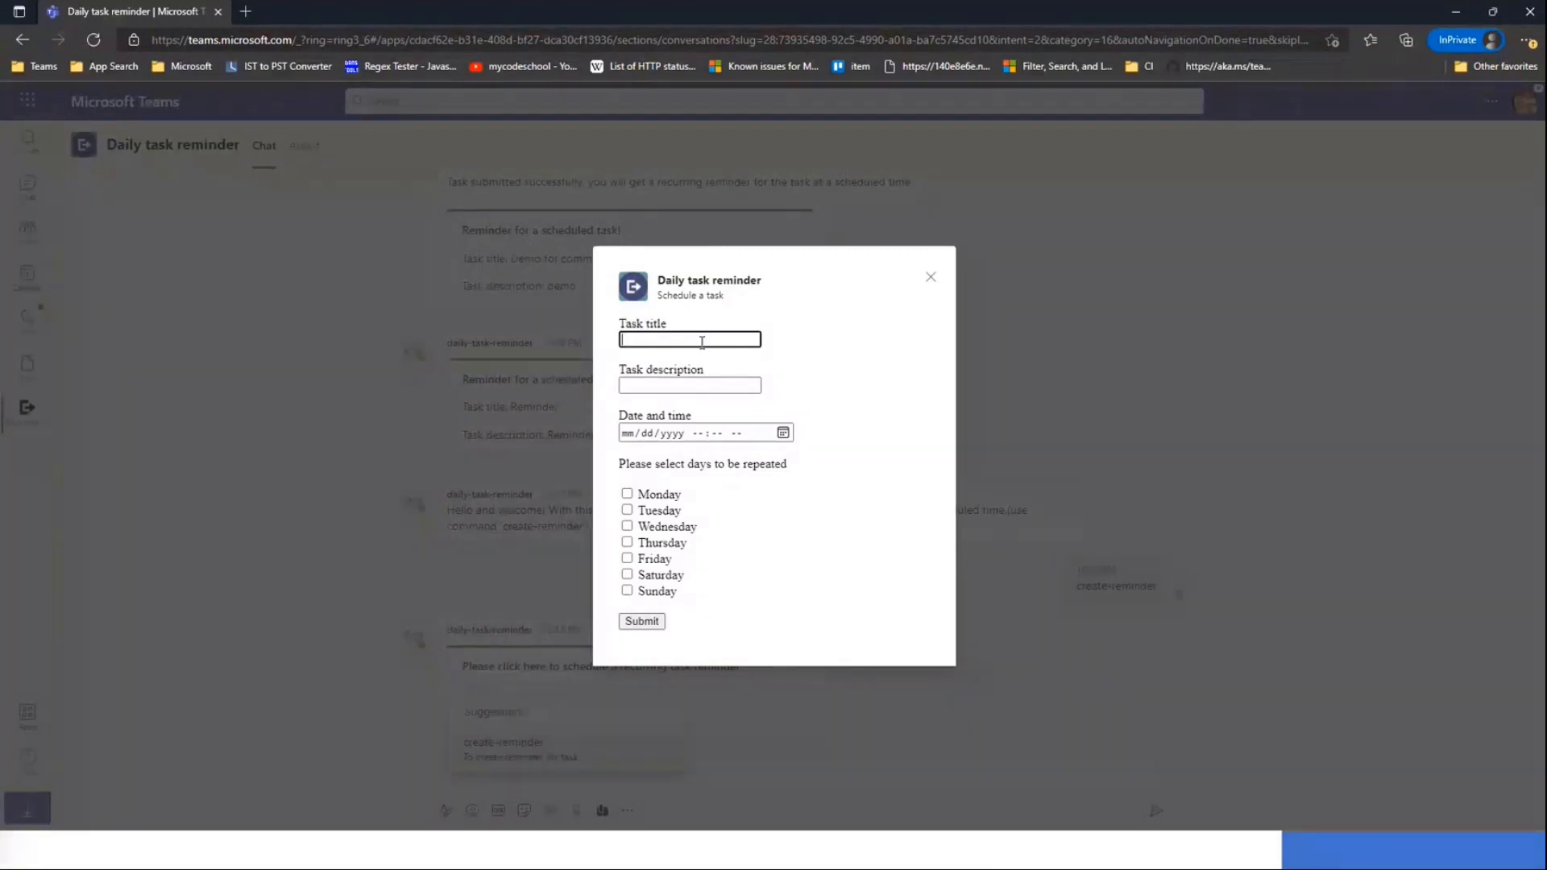
text(Community demo)
key(Tab)
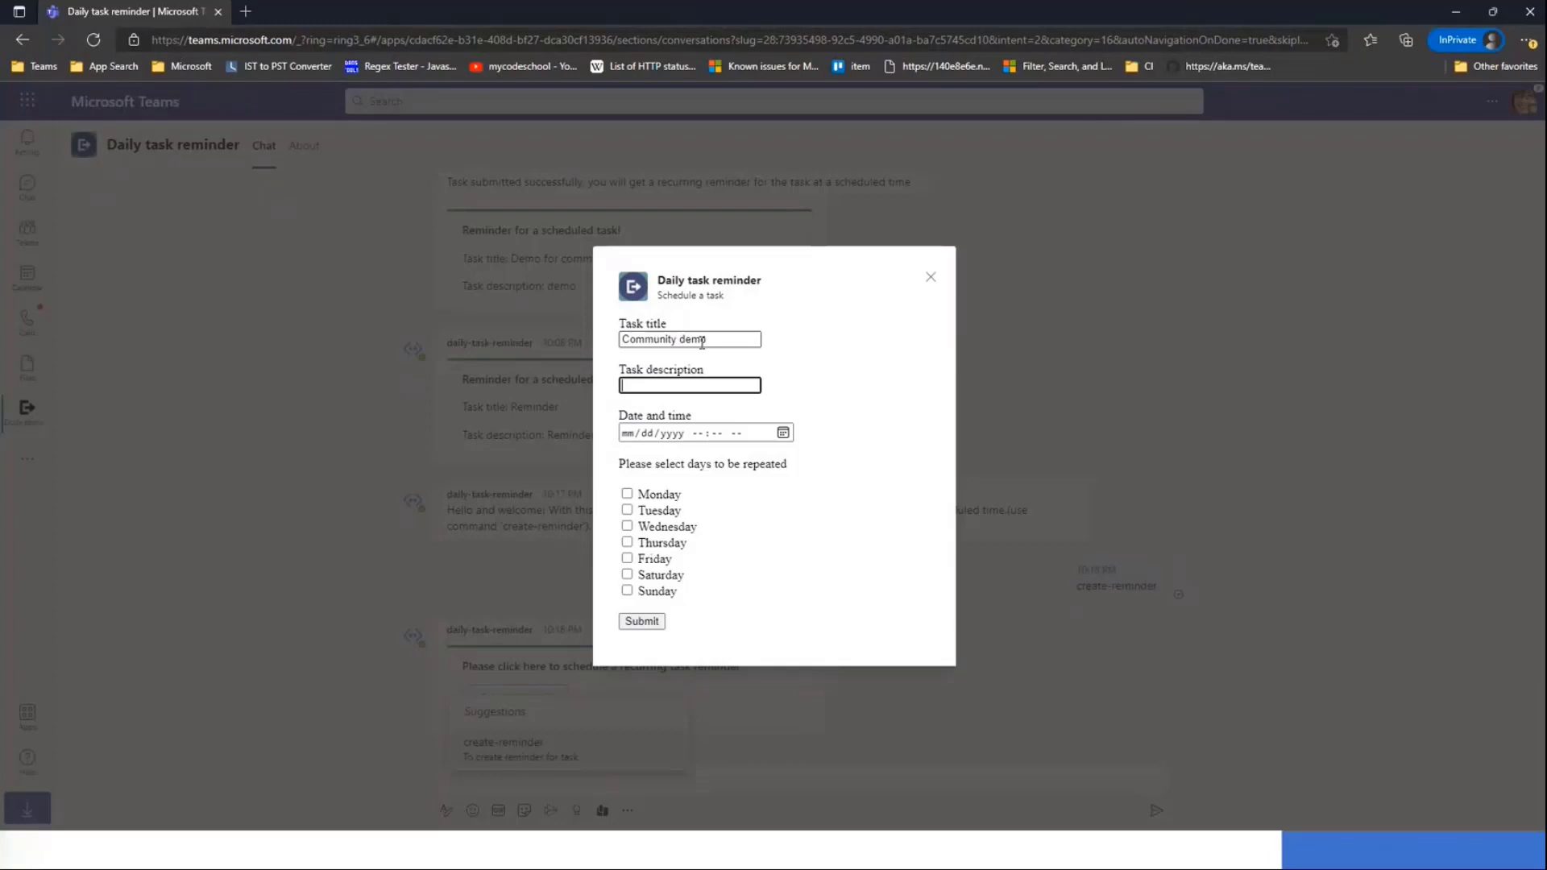
text(demo)
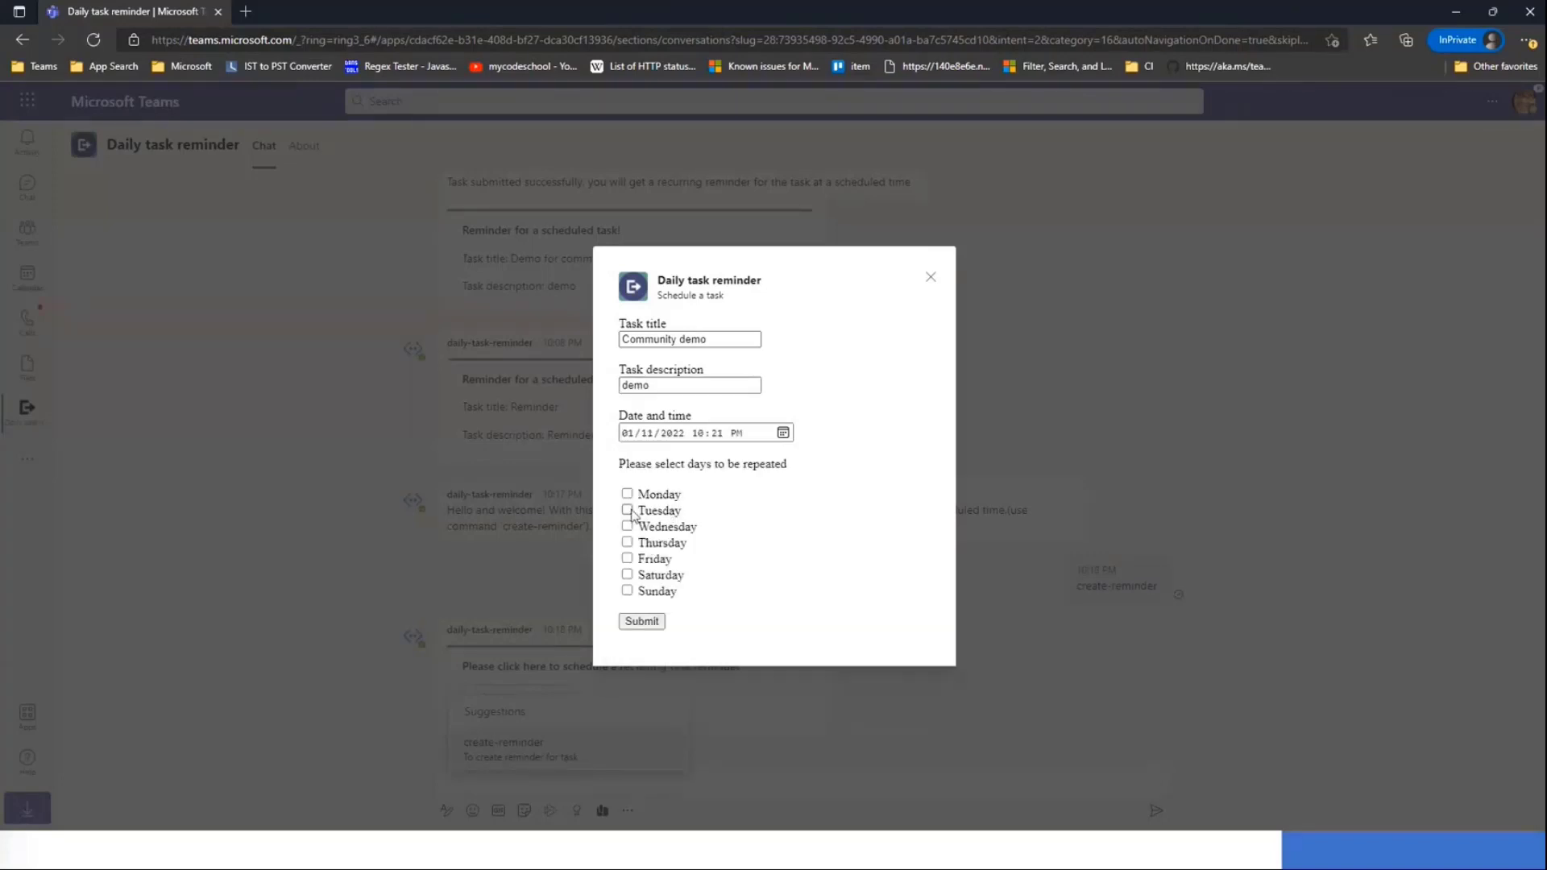
Step: Set the reminder to repeat on Tuesday, Wednesday, Thursday and Friday, and submit the form
click(628, 510)
click(627, 526)
click(627, 542)
click(627, 558)
click(659, 619)
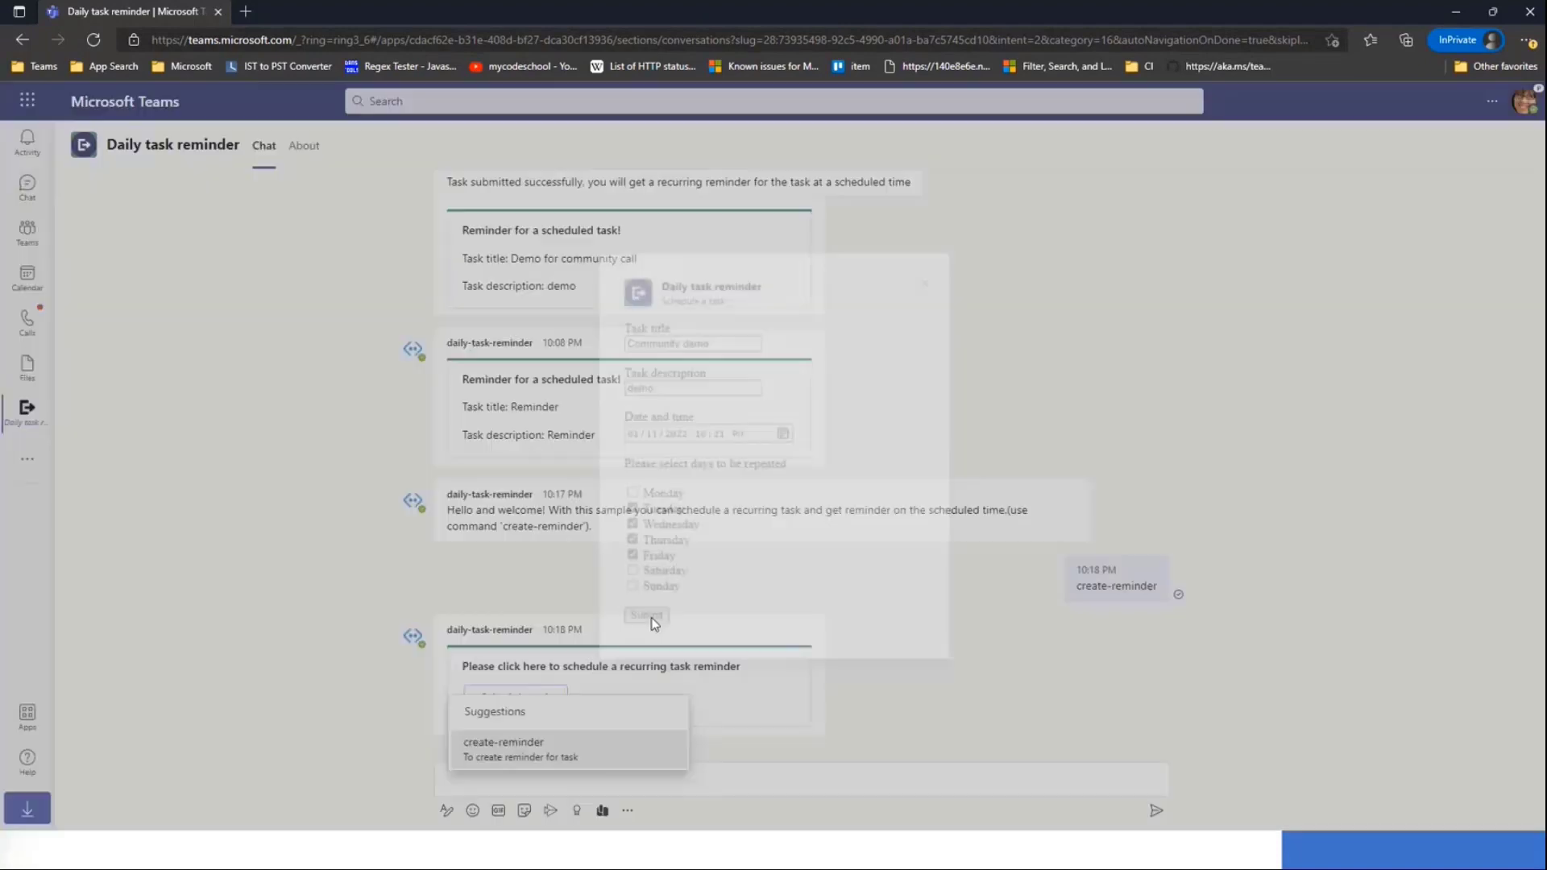
mouse_move(340, 562)
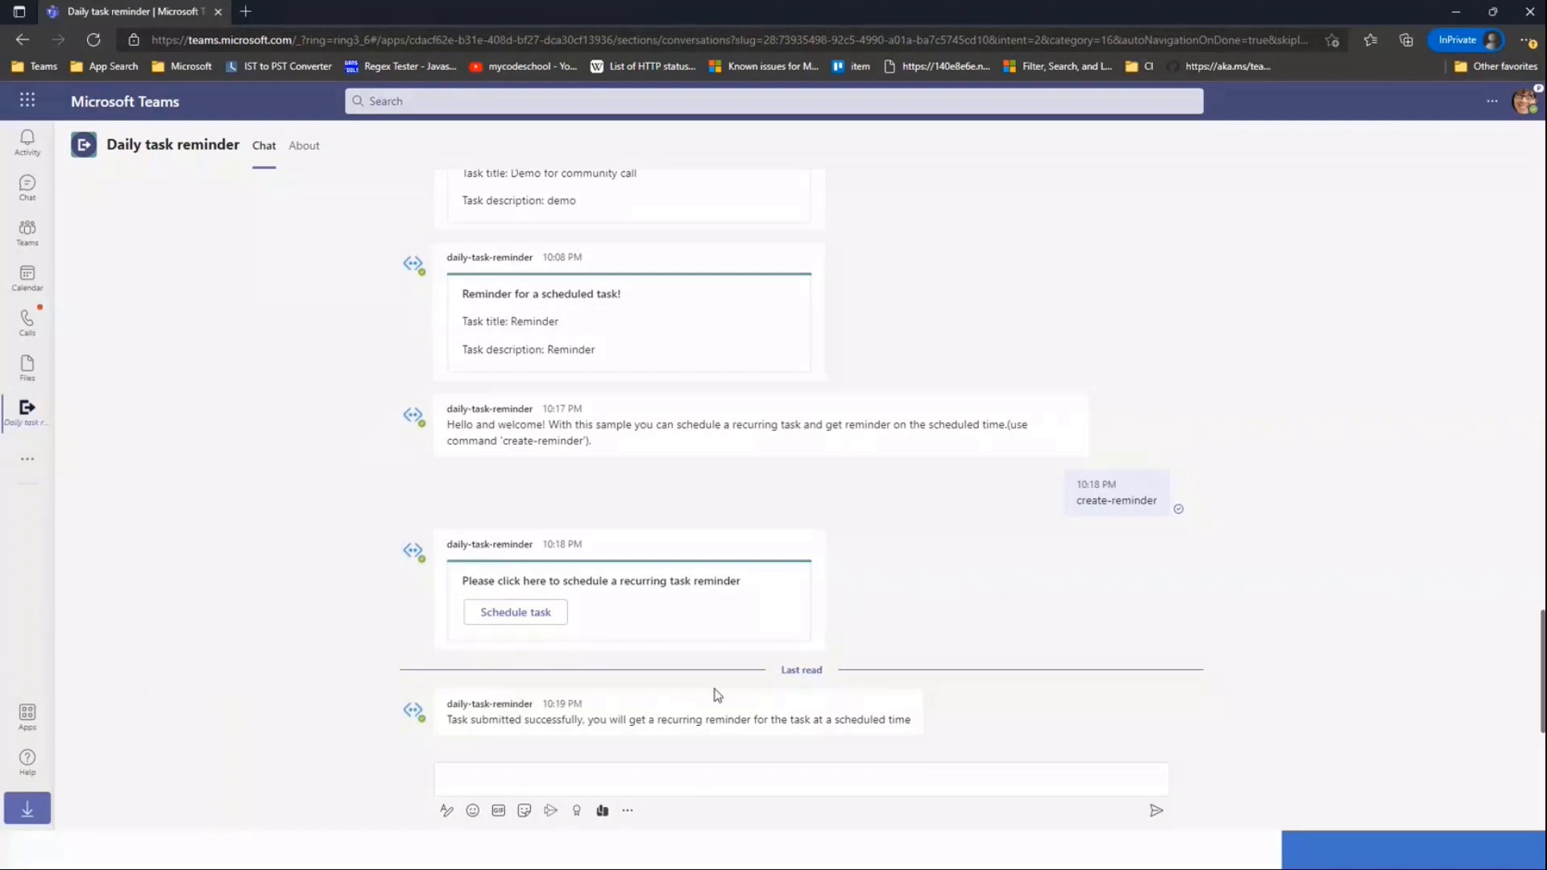
mouse_move(606, 734)
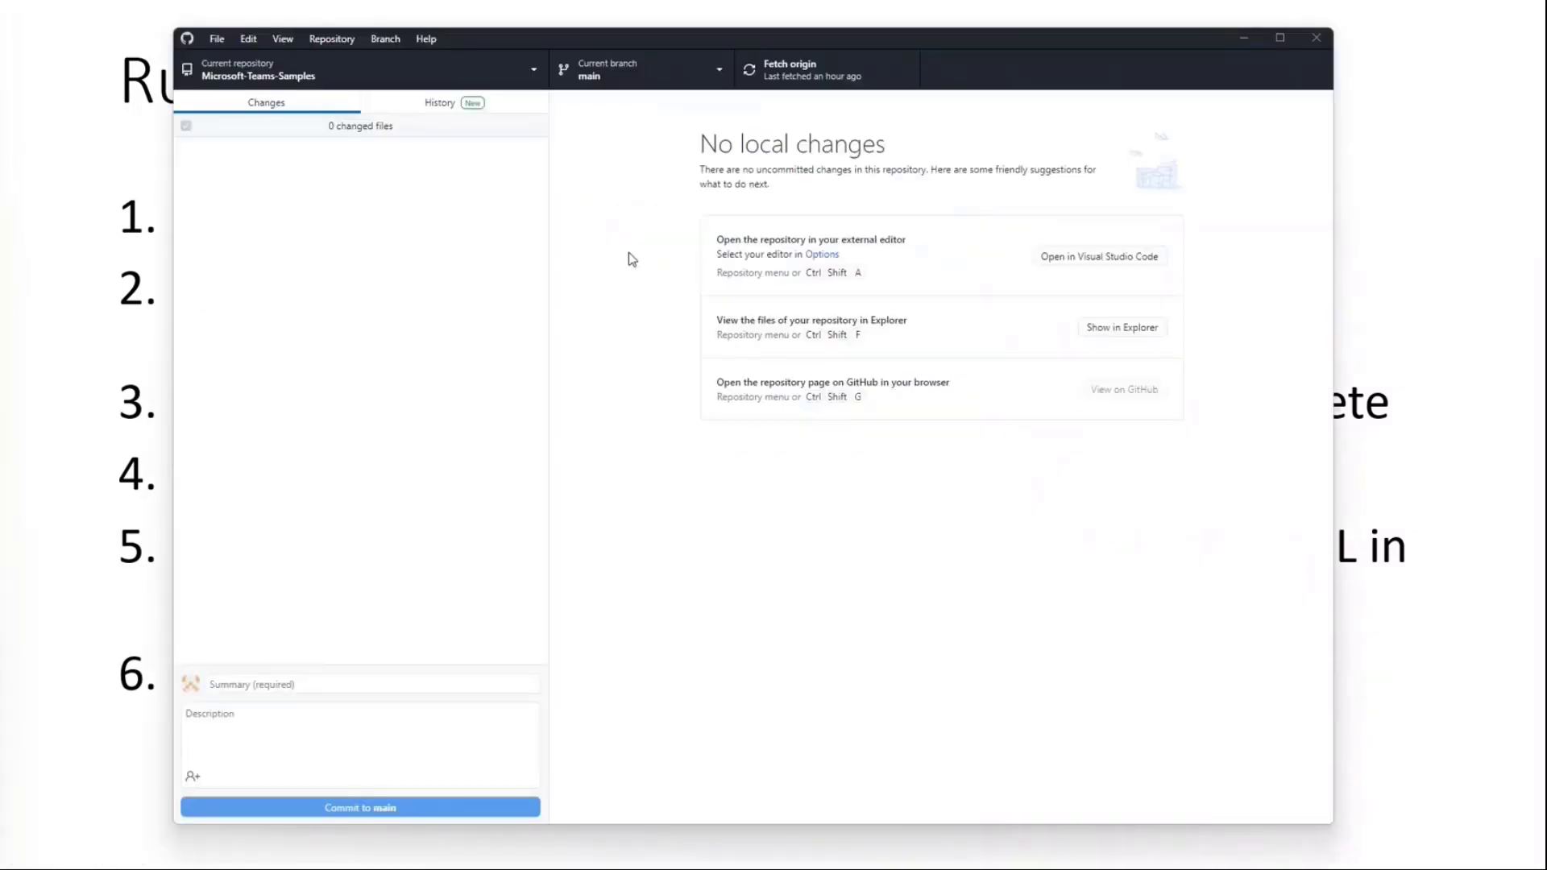
Step: From GitHub Desktop, show the Microsoft-Teams-Samples repository files and open BotDailyTaskReminder.sln from samples/bot-daily-task-reminder/csharp
drag(605, 42, 662, 59)
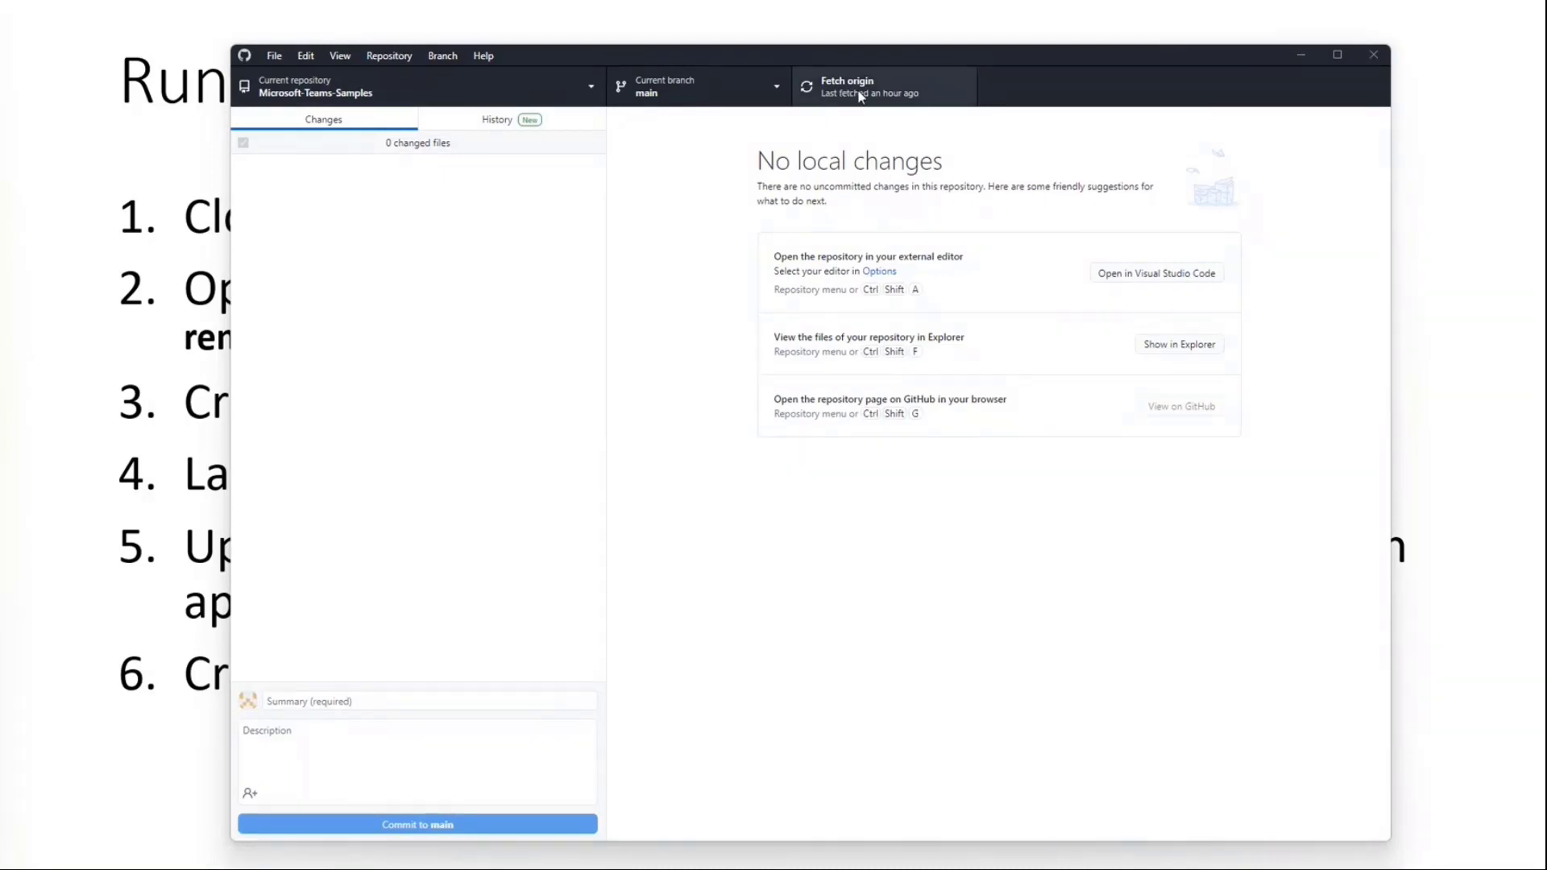
click(1195, 351)
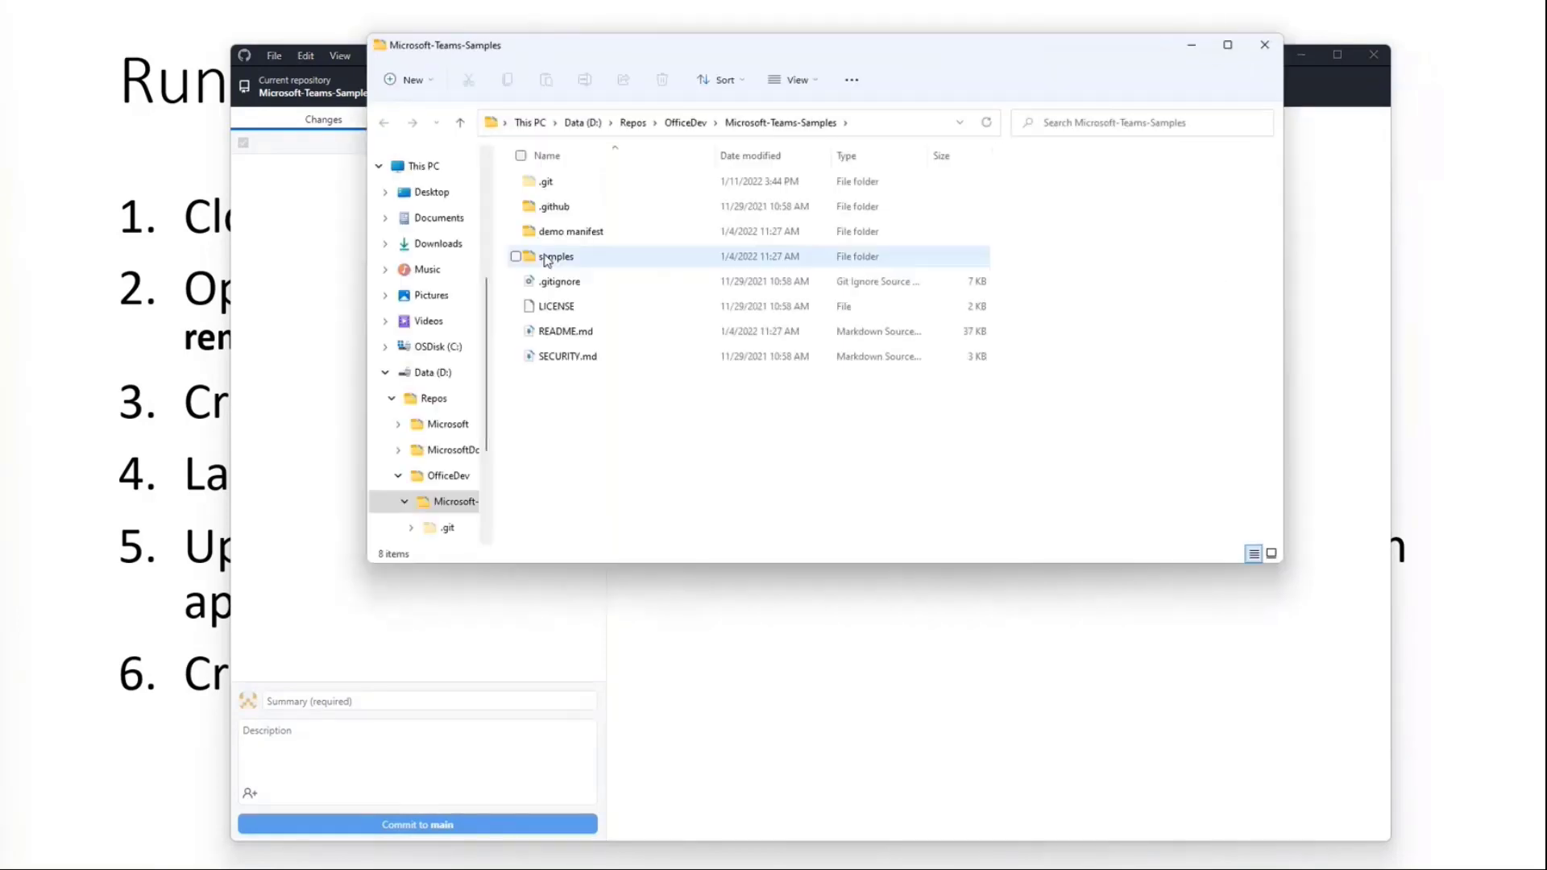
double_click(568, 261)
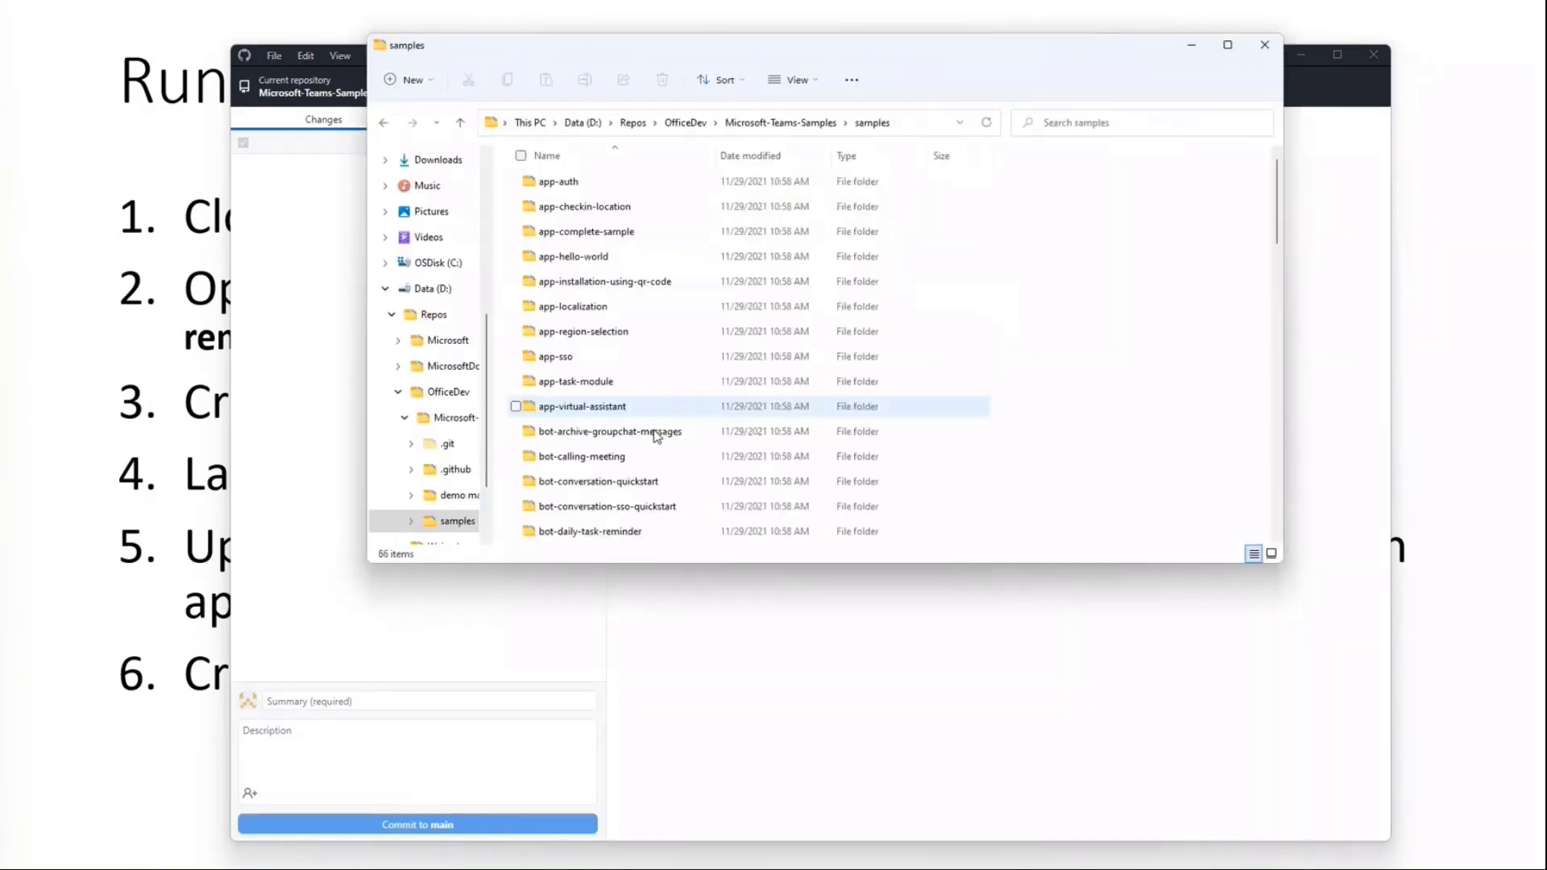
double_click(600, 532)
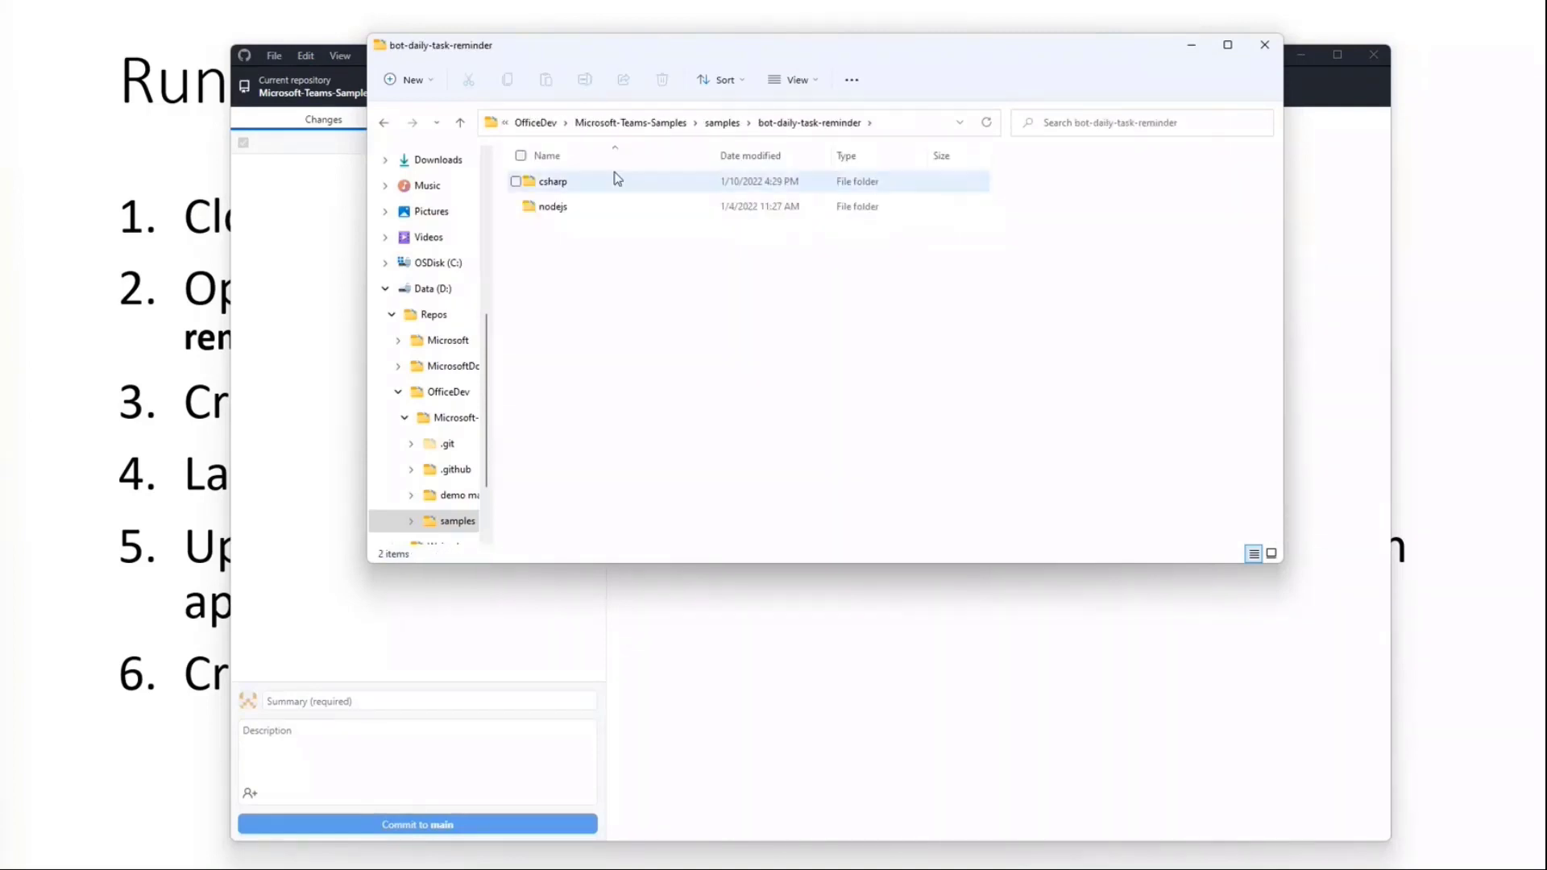
click(562, 185)
double_click(563, 187)
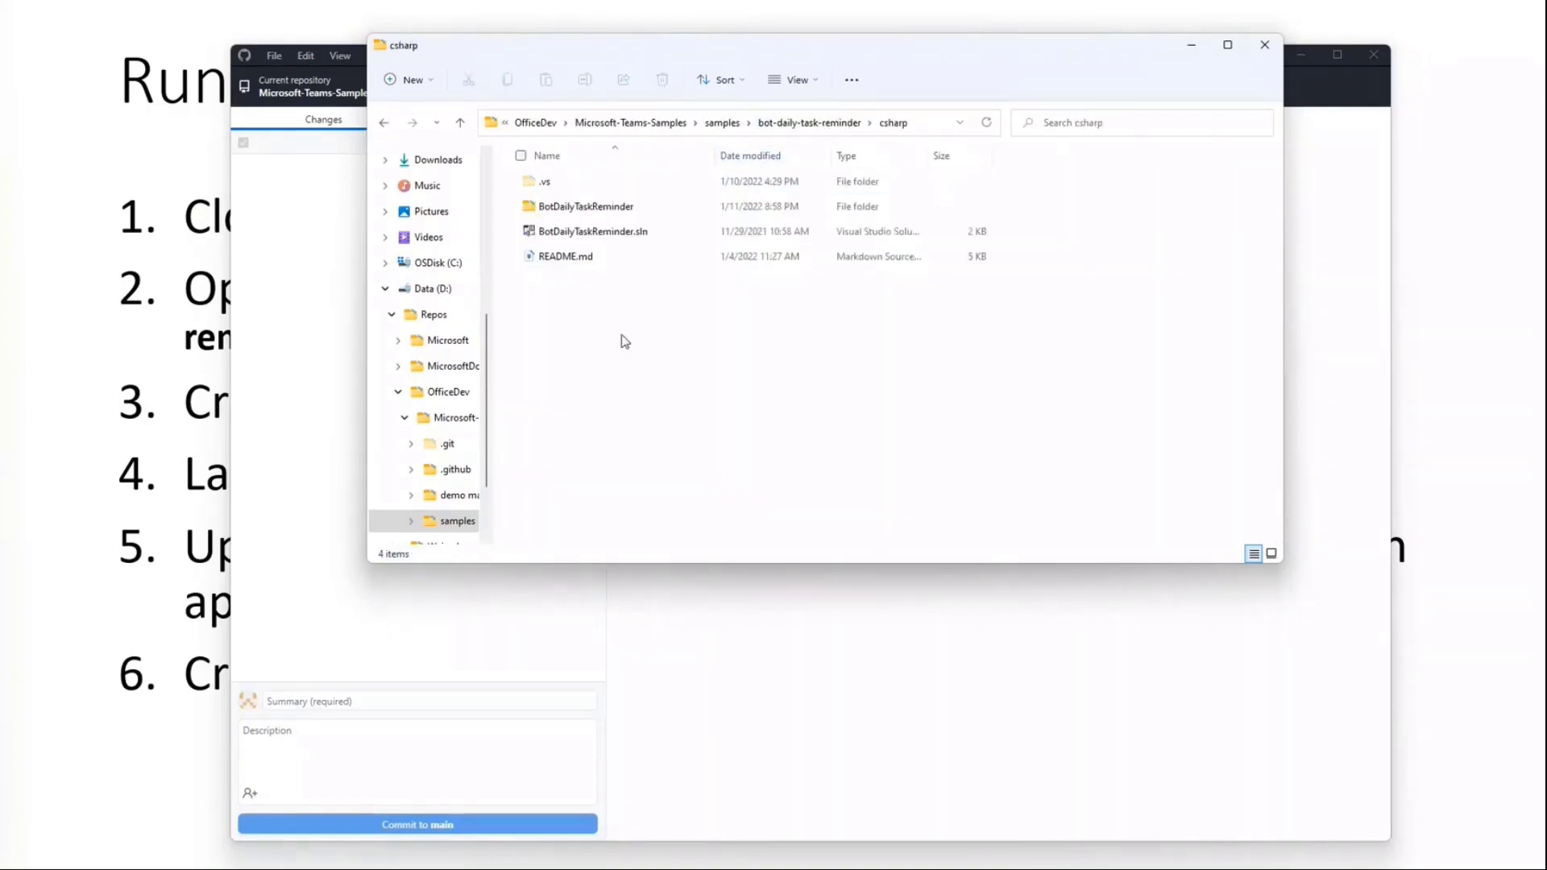
double_click(588, 234)
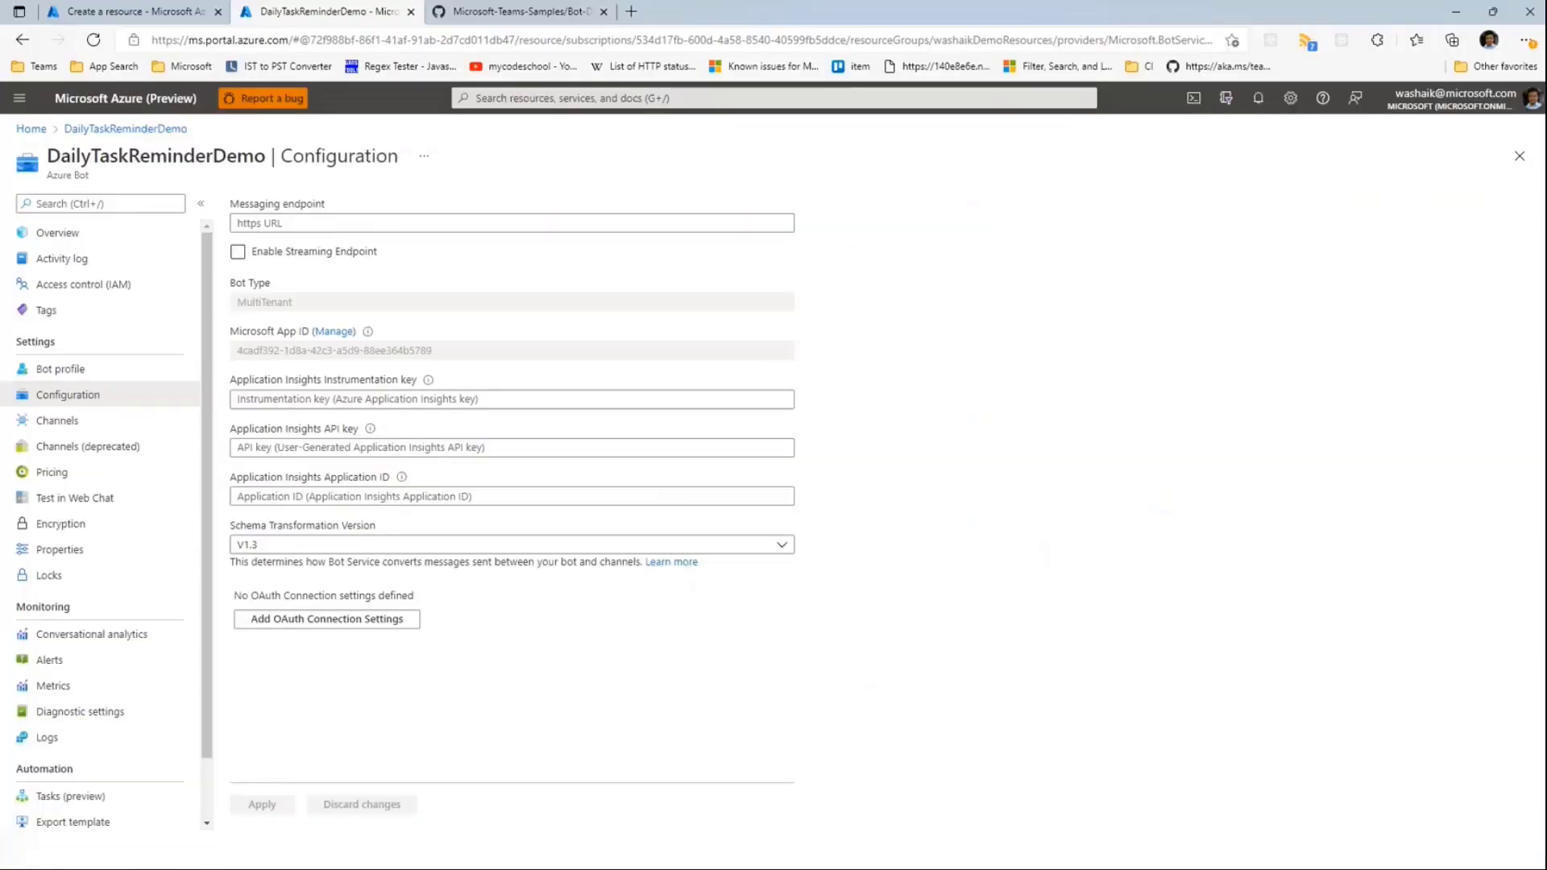
Step: Find the Azure Bot resource in the Azure portal's resource creation page and start creating one
click(149, 10)
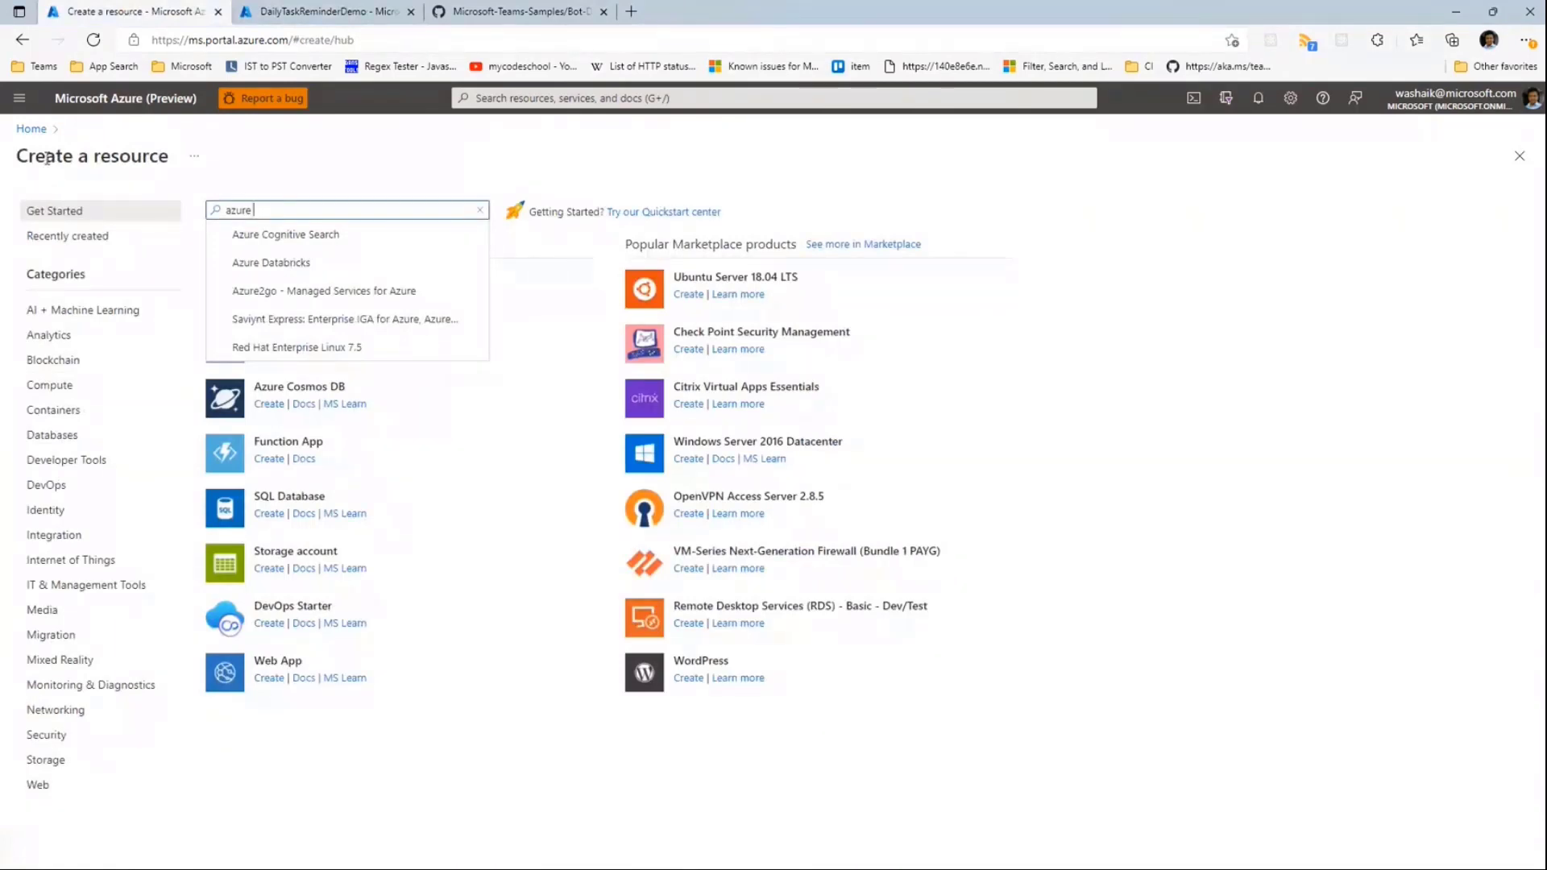
text(bot)
click(274, 235)
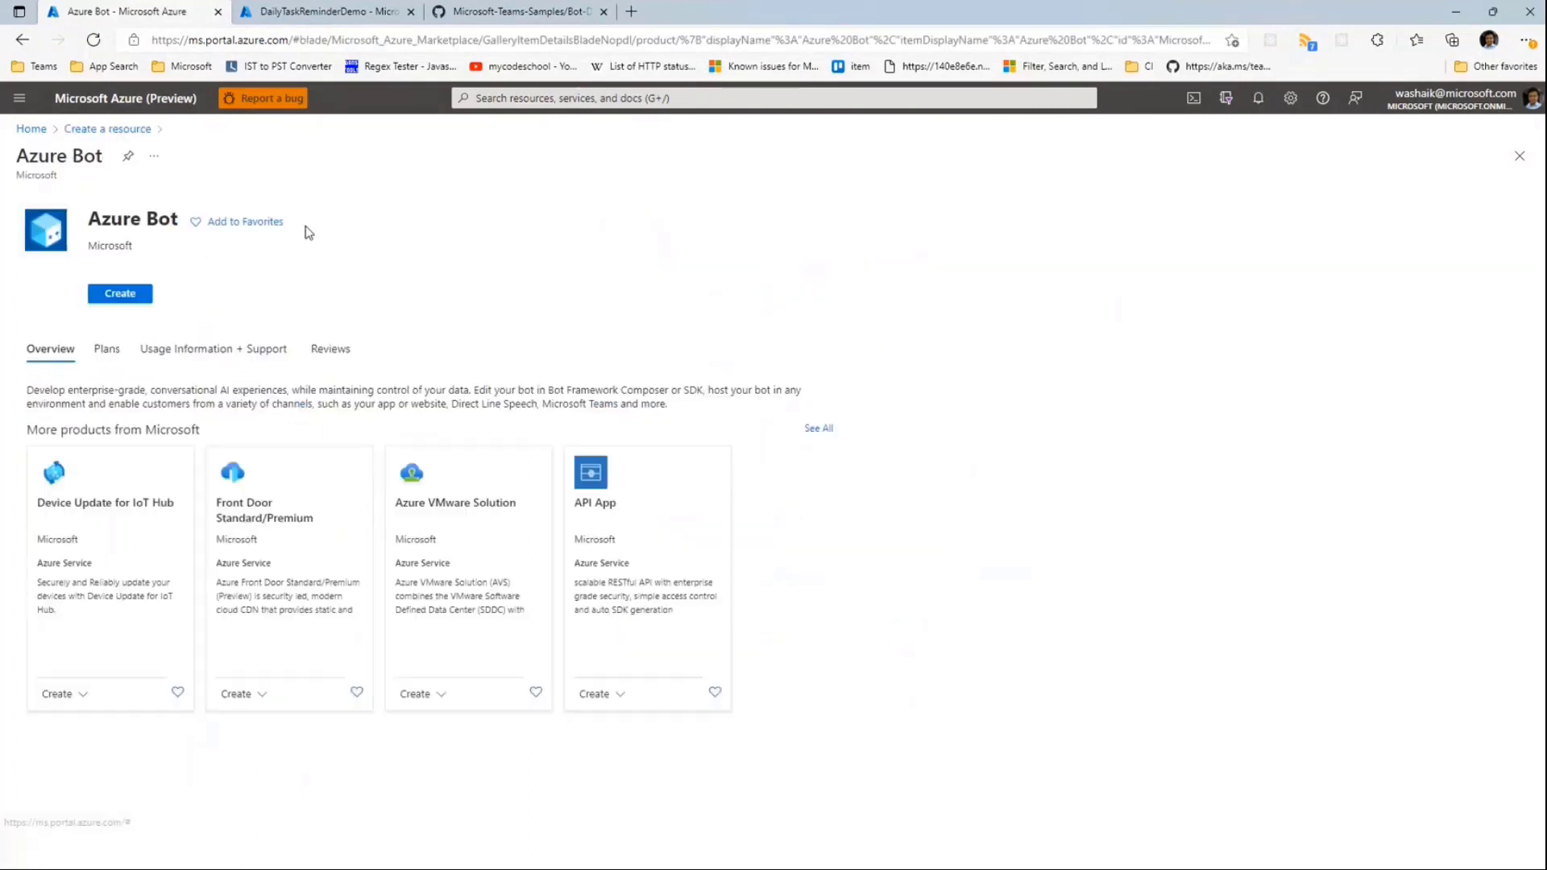
click(142, 295)
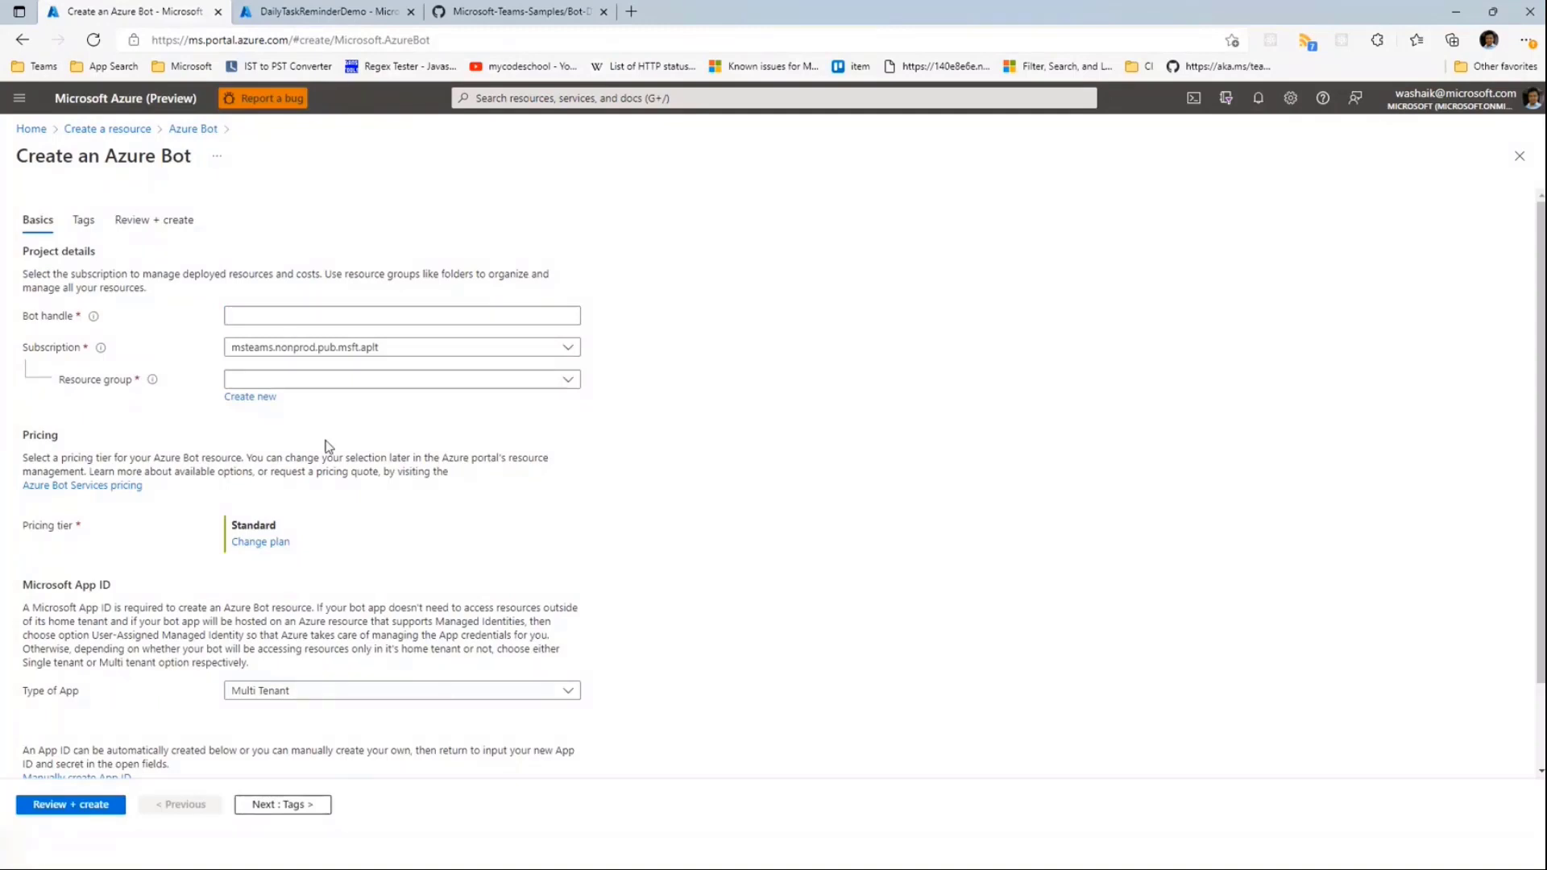
Step: Name the bot handle DemoScheduleTask1 and assign the bot to the existing resource group dikumaWaterCooler
click(278, 318)
text(Demo)
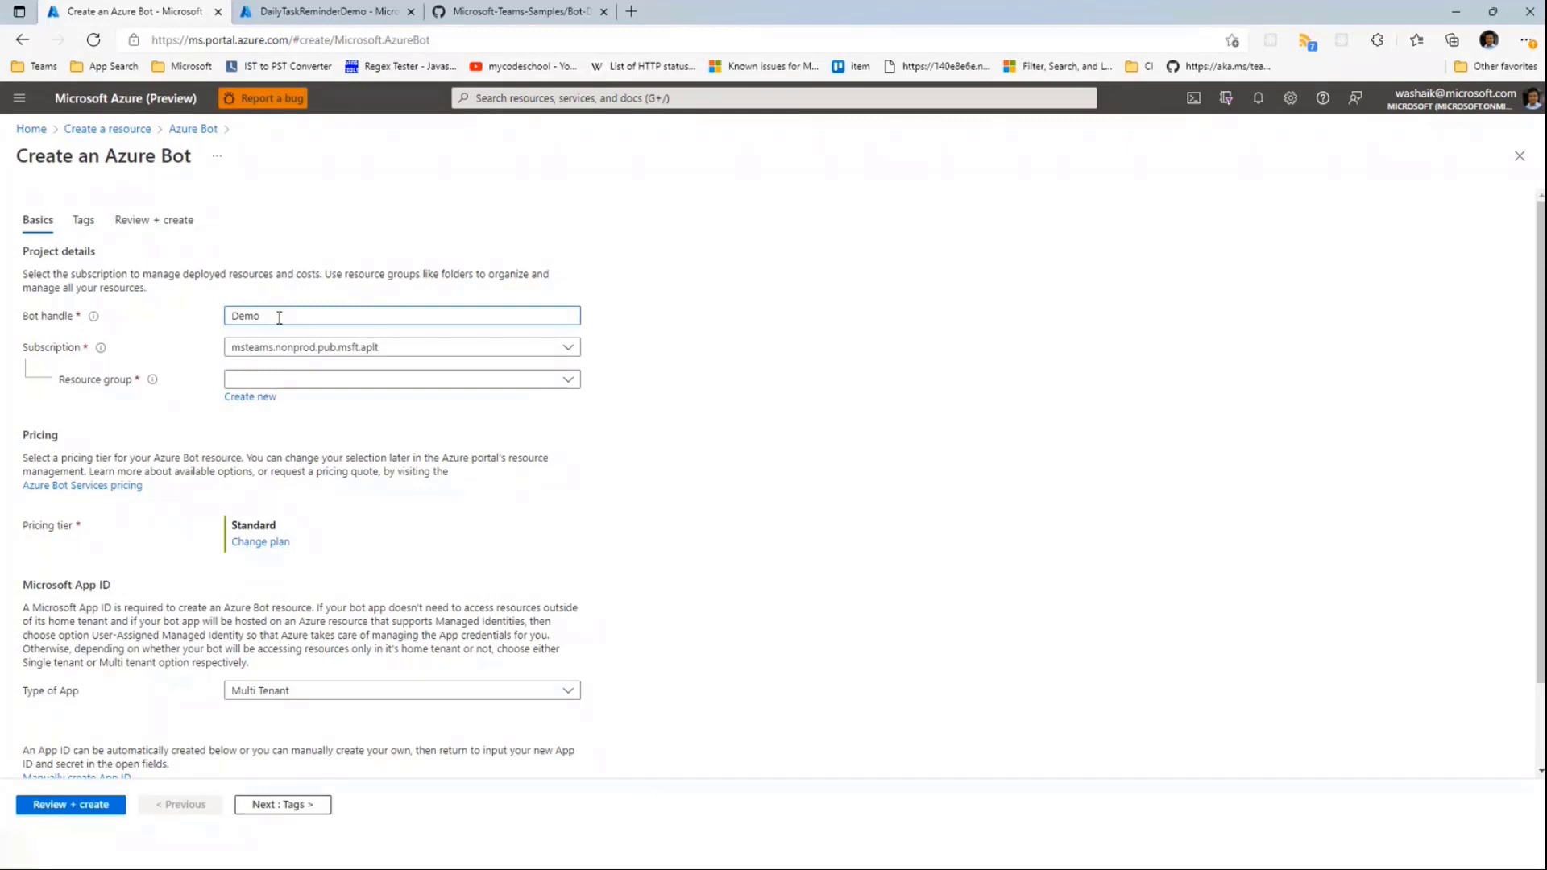
text(ScheduleTask1)
click(353, 387)
click(321, 387)
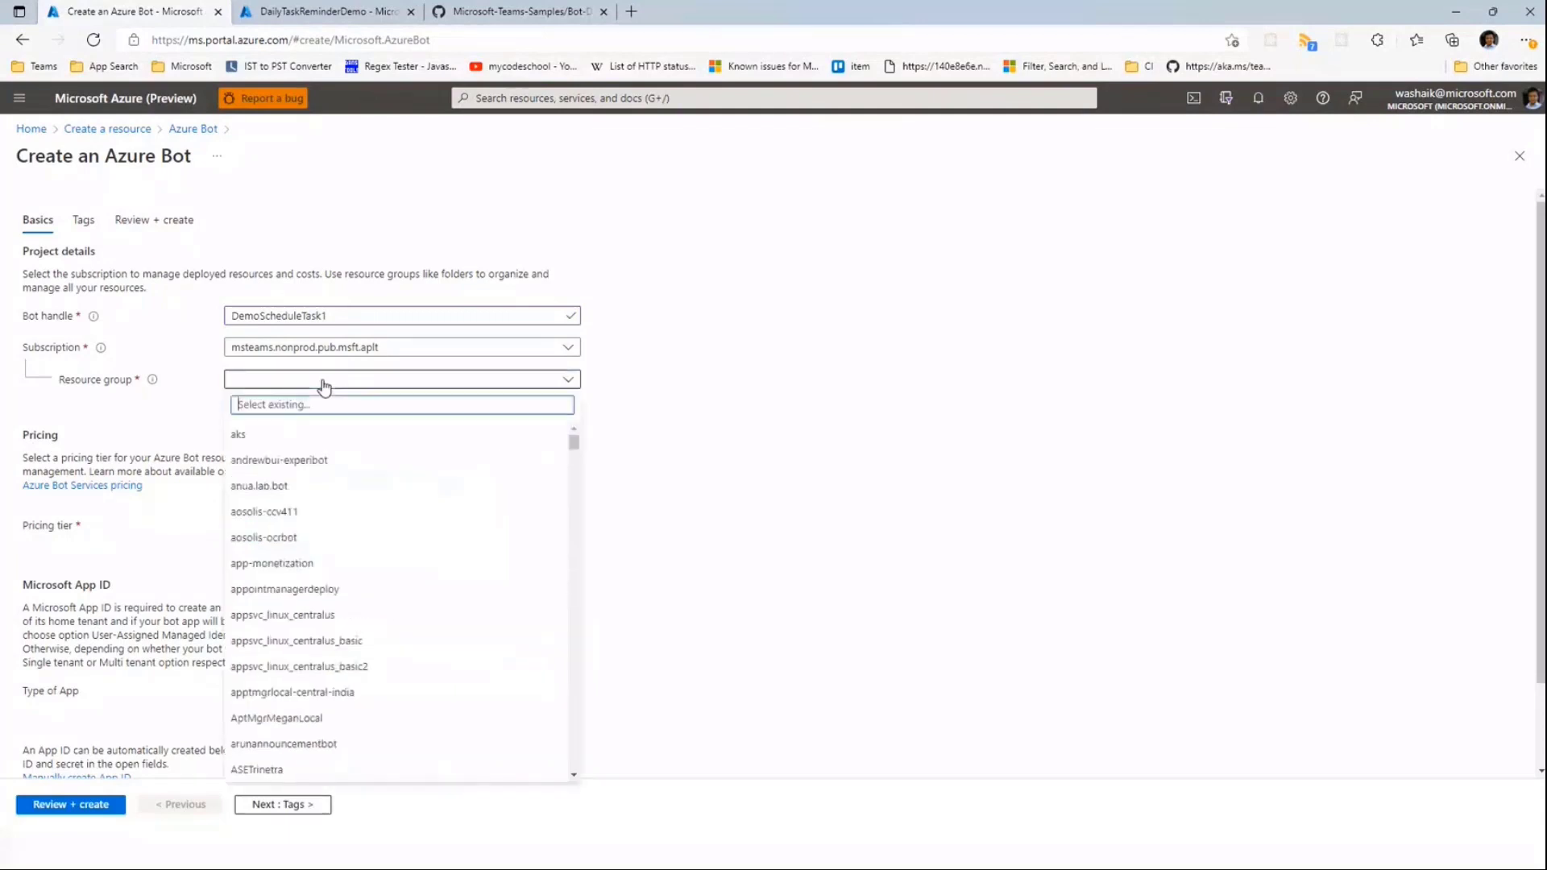
text(wa)
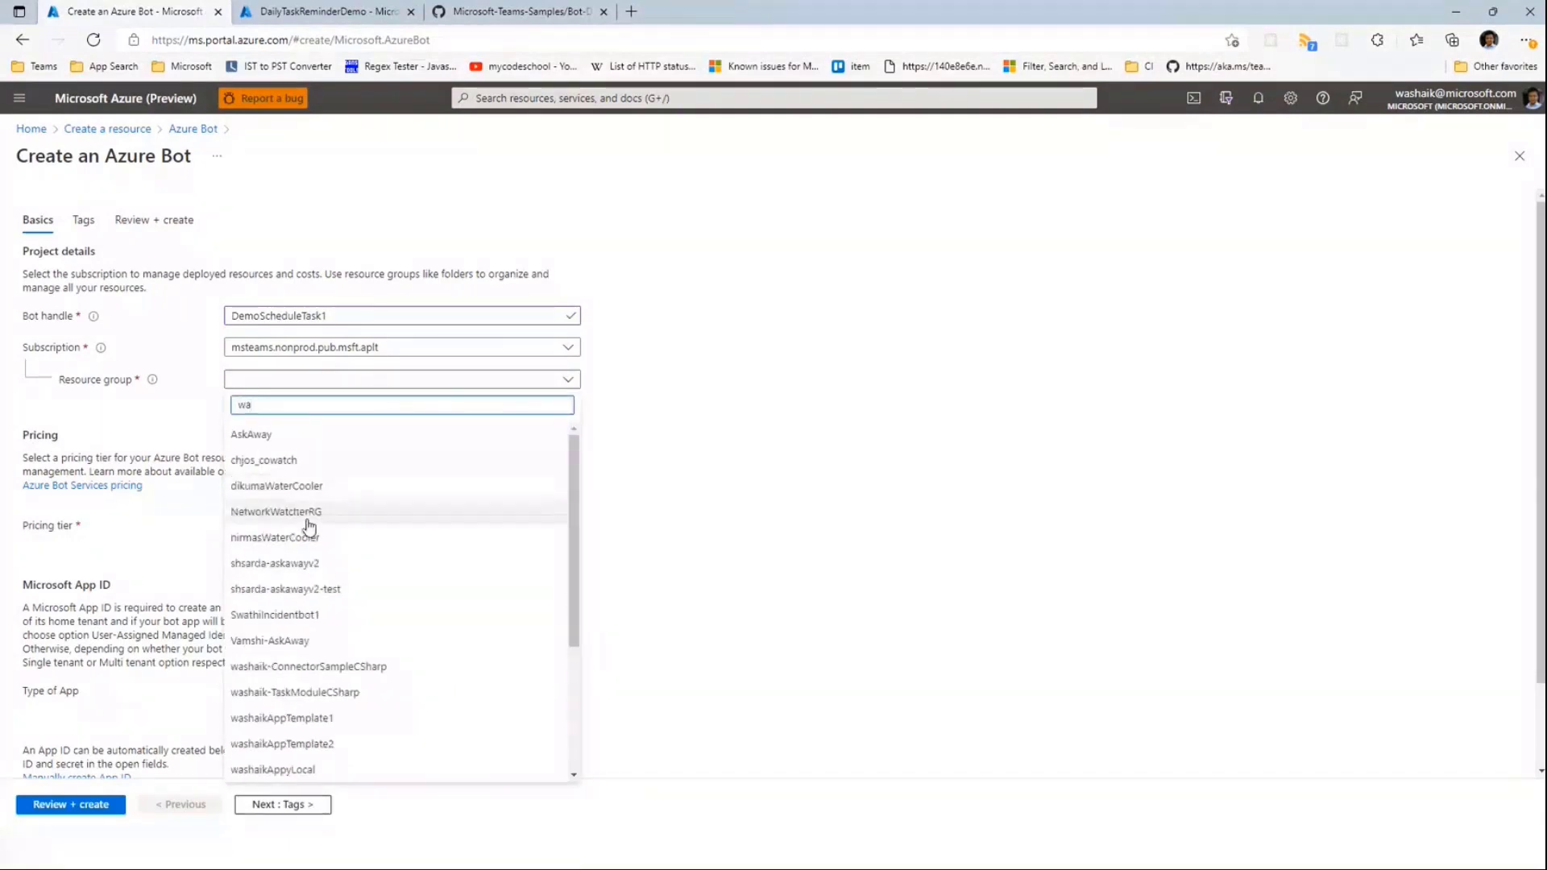
click(276, 486)
Step: Check the remaining Azure Bot basics and submit the settings for validation and review
scroll(117, 528, down, 1)
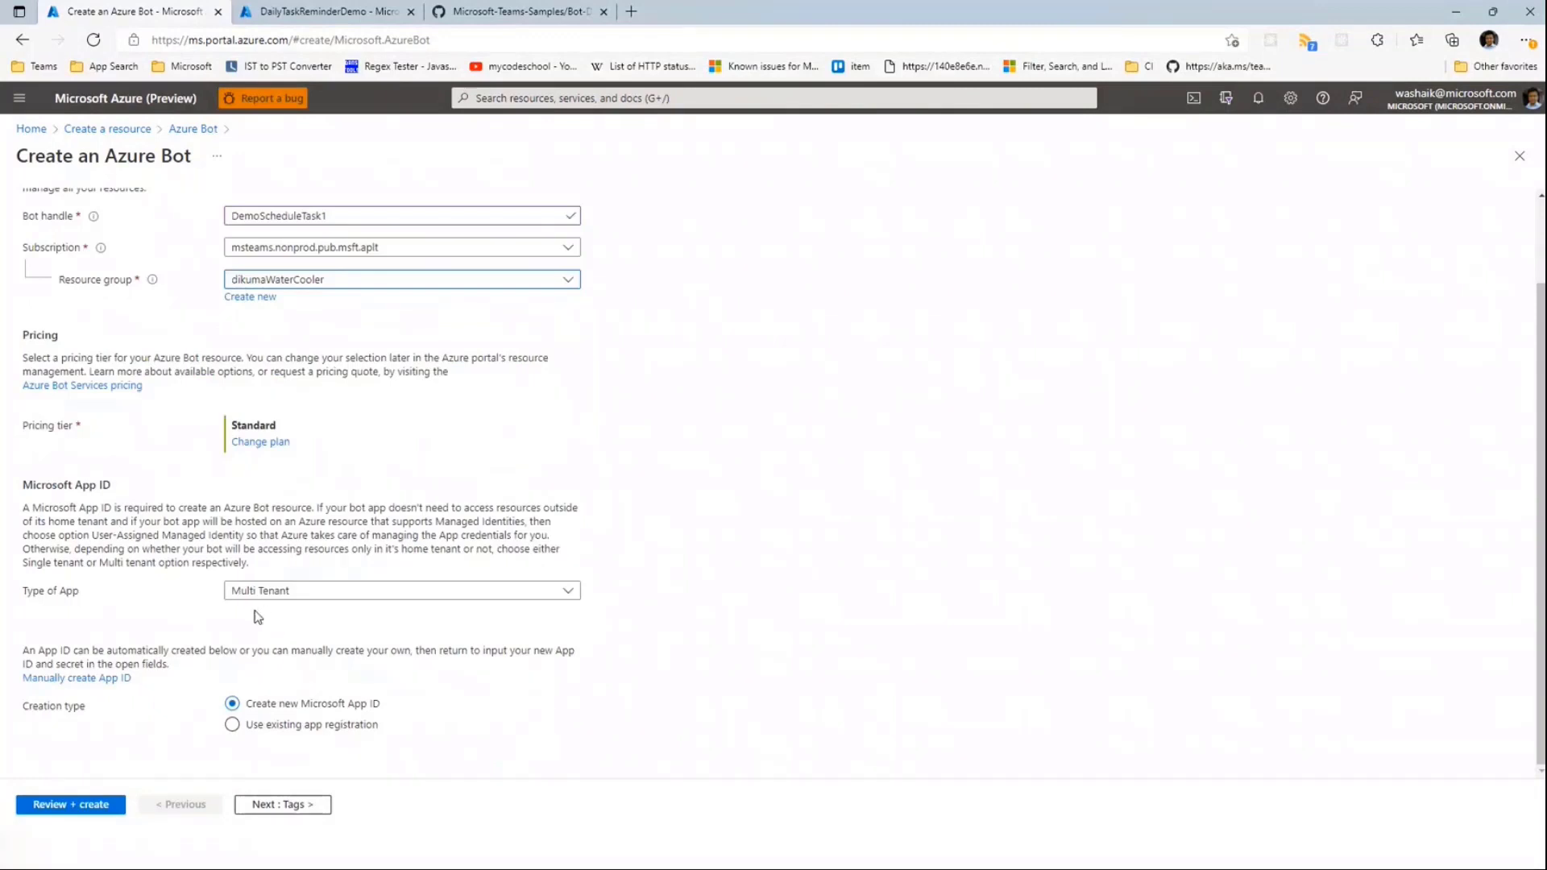
scroll(177, 588, up, 1)
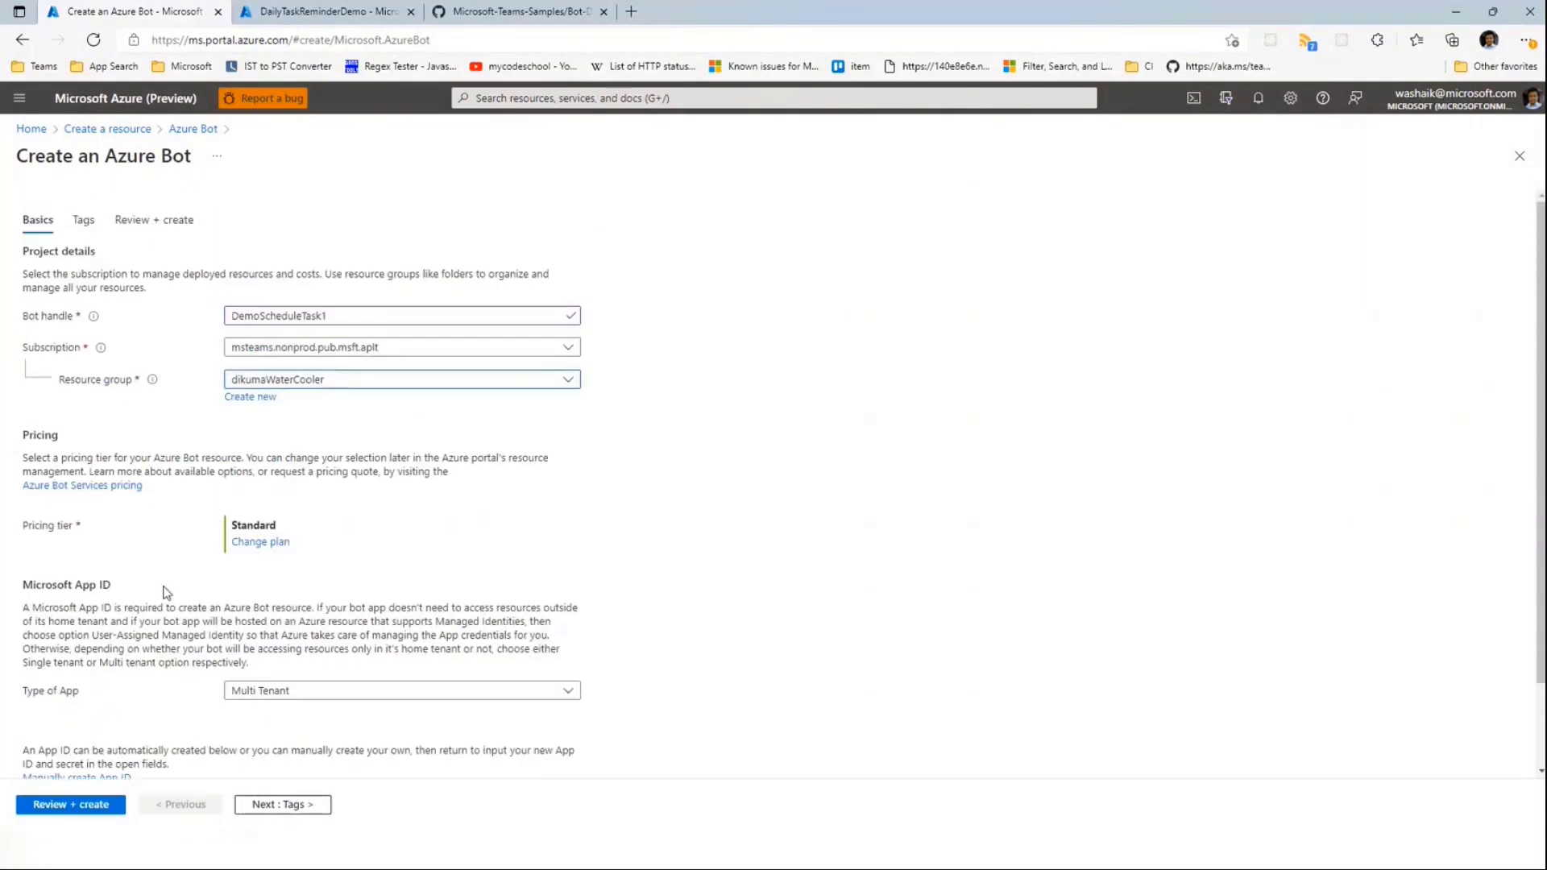
scroll(164, 564, down, 1)
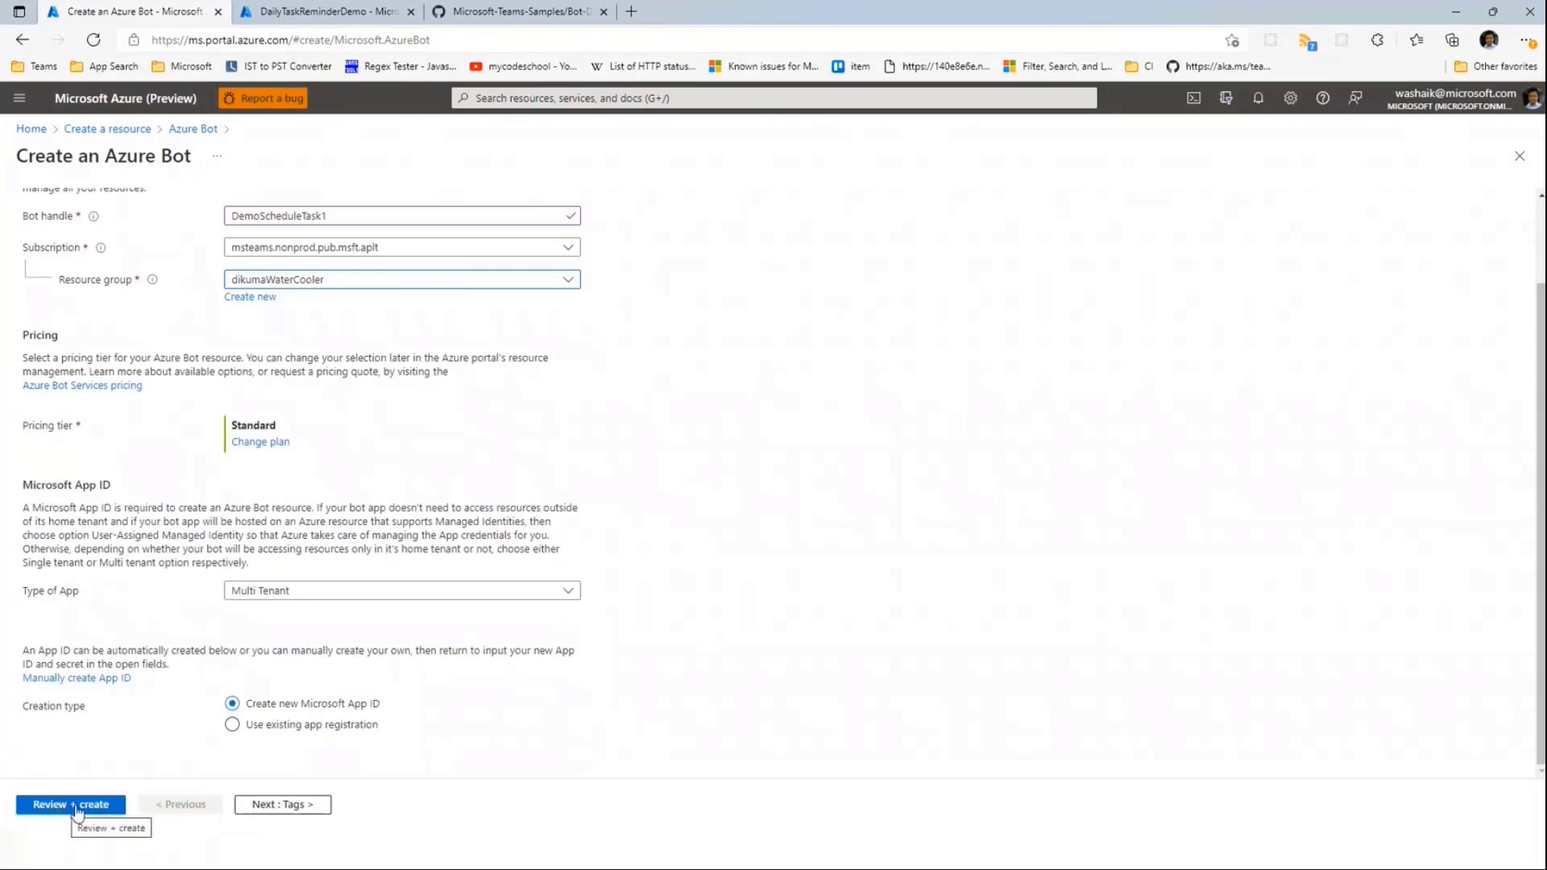
click(56, 805)
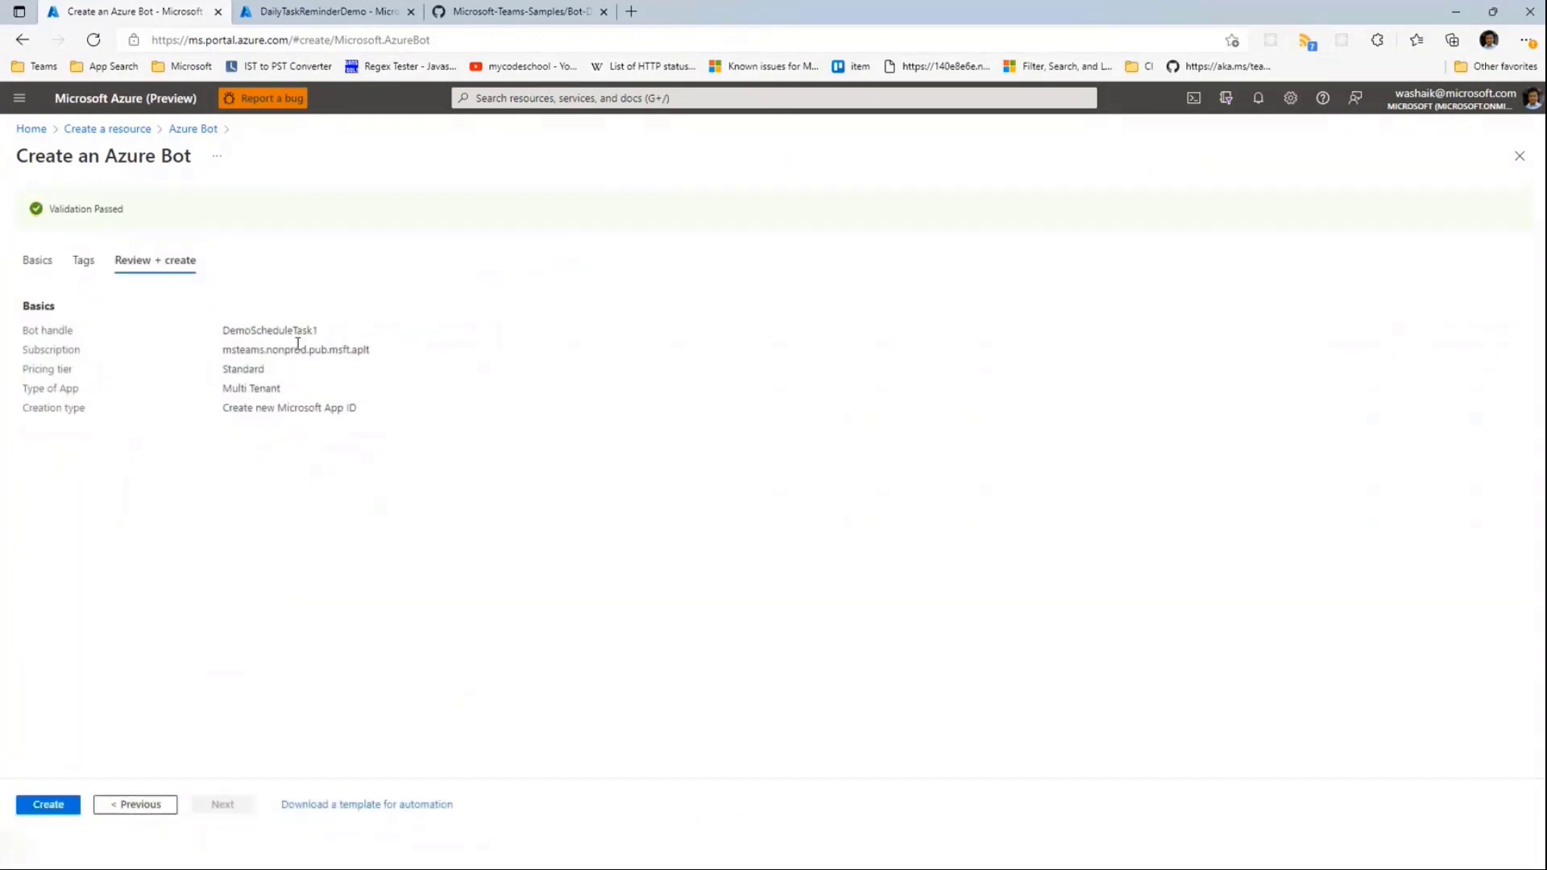
Step: Copy the Microsoft App ID from the existing DailyTaskReminderDemo bot's configuration and switch to appsettings.json in Visual Studio
click(323, 14)
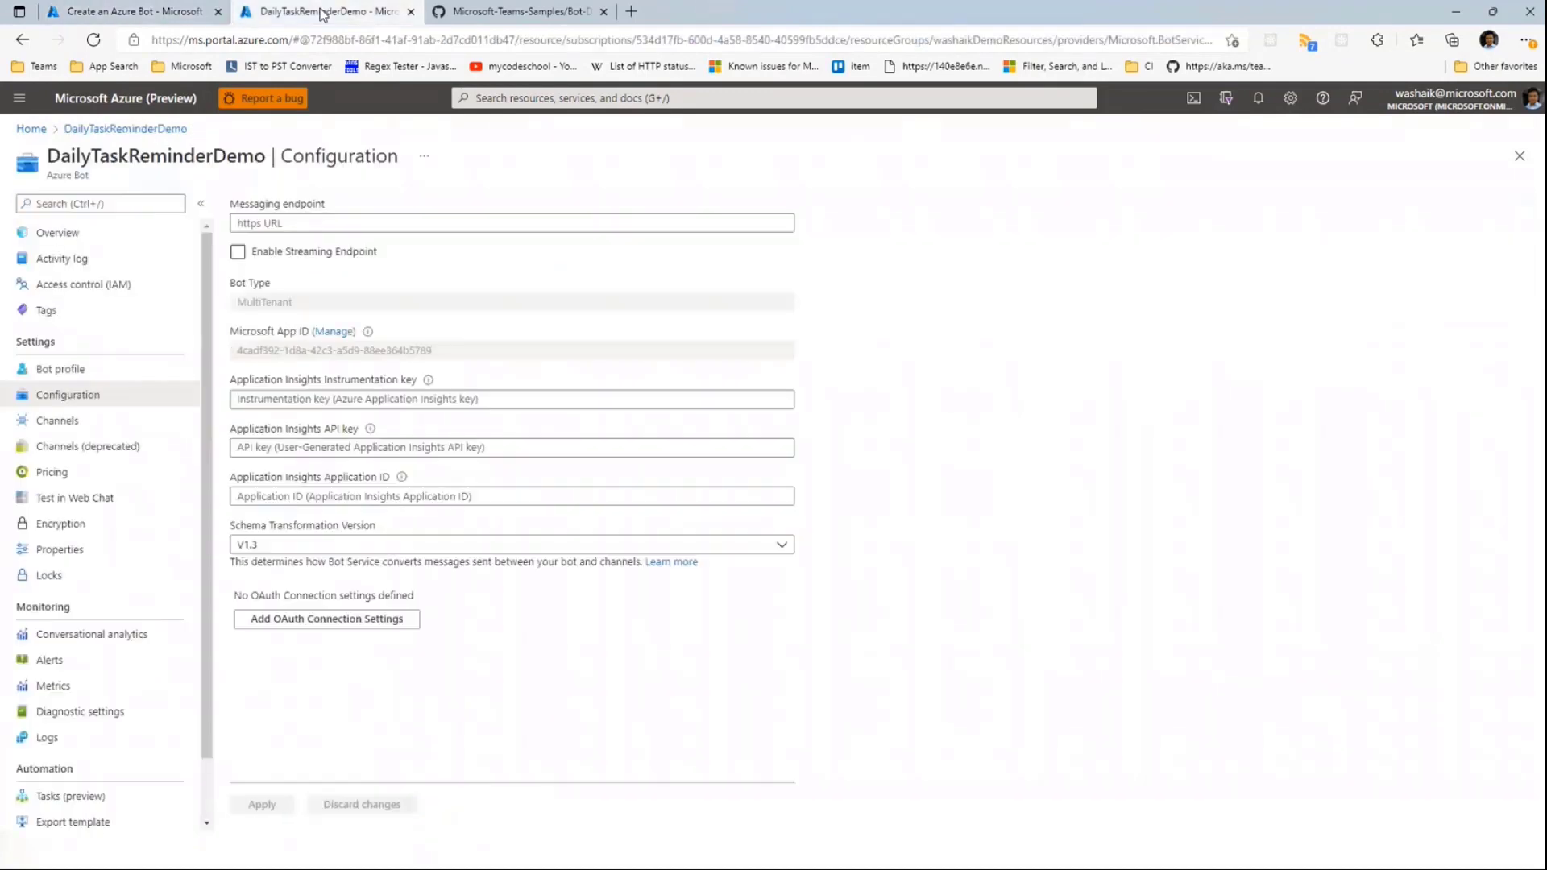
click(90, 378)
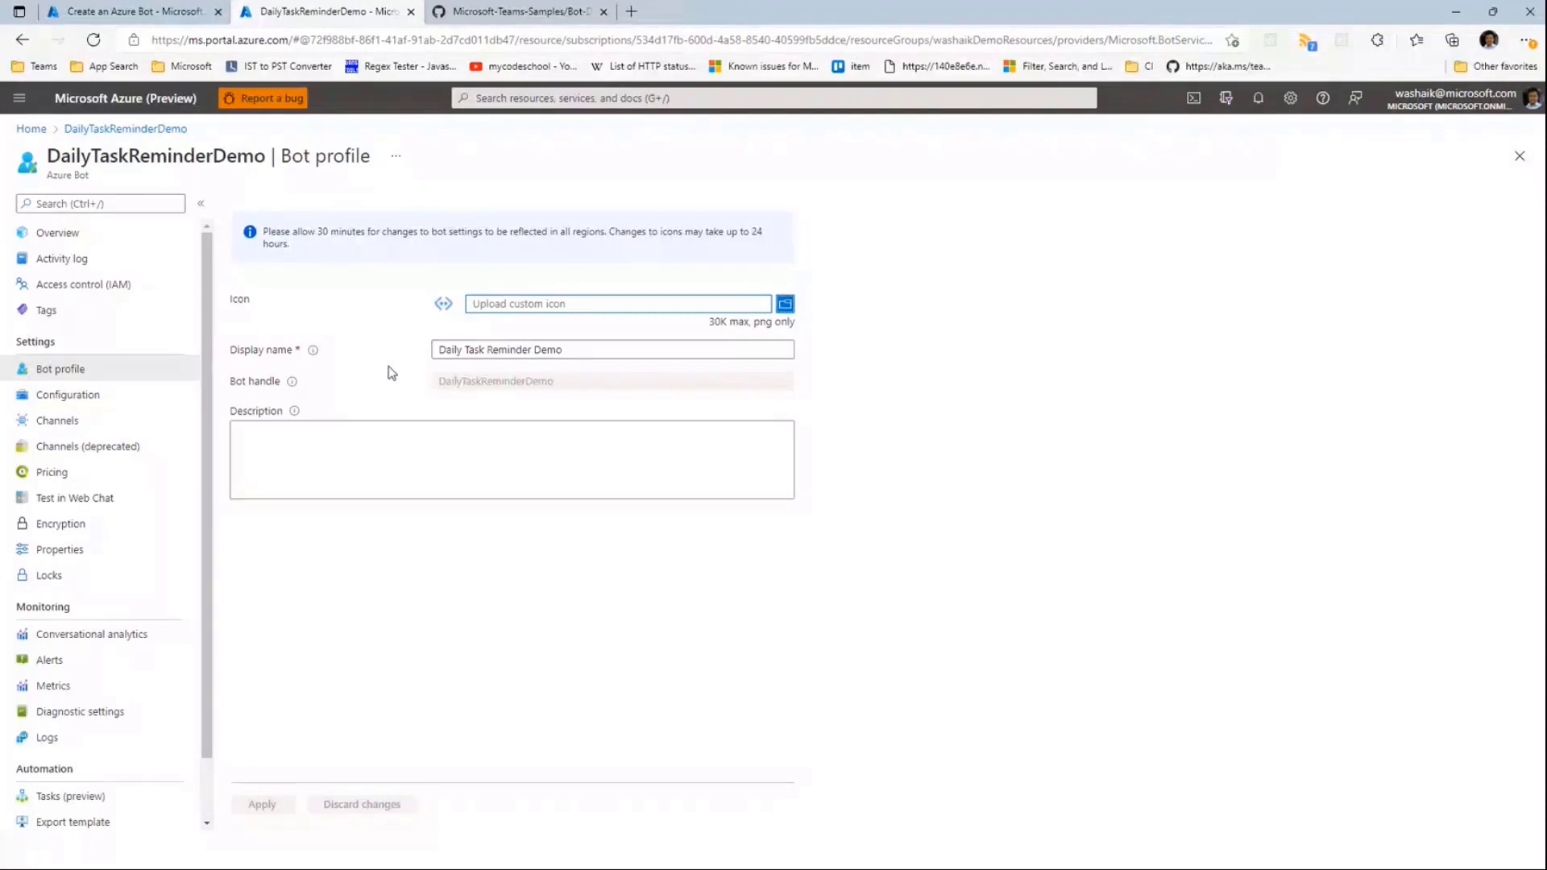
click(63, 396)
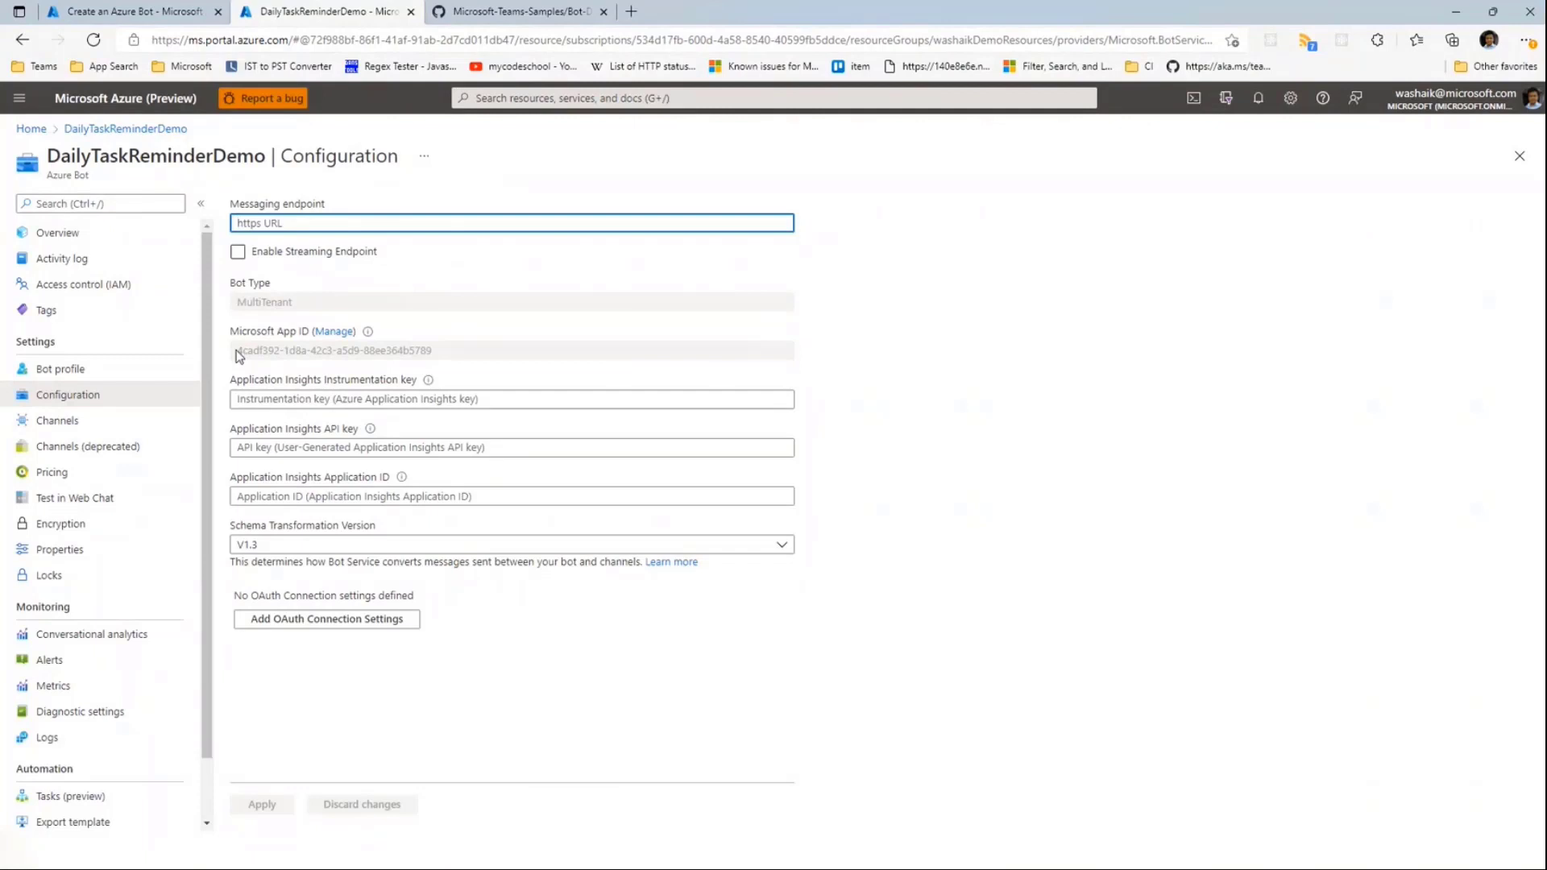
drag(236, 352, 442, 351)
key(ctrl+c)
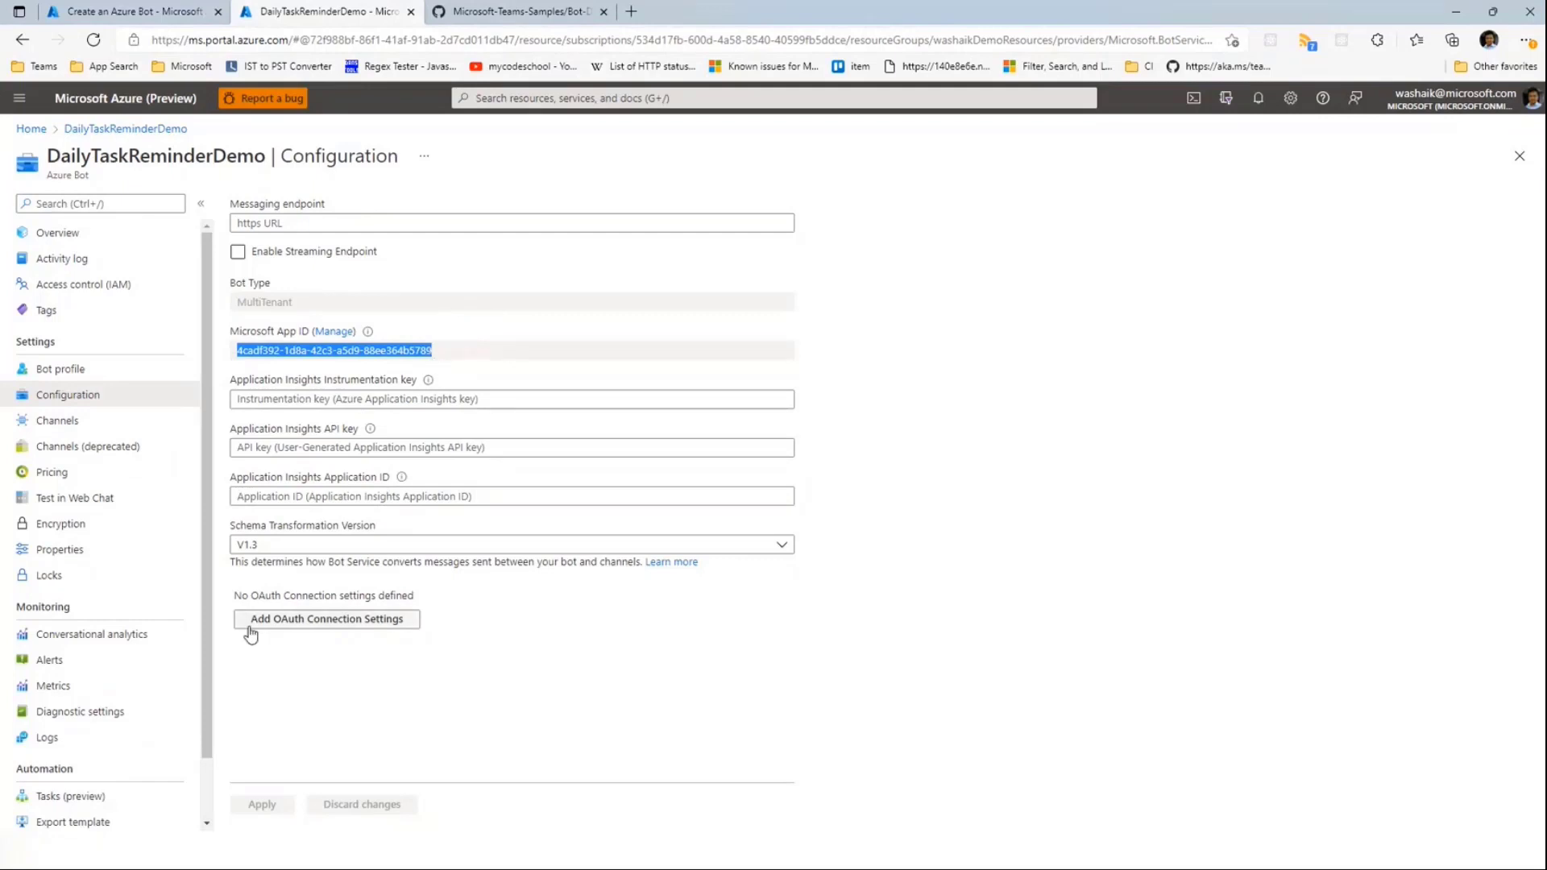
key(alt+Tab)
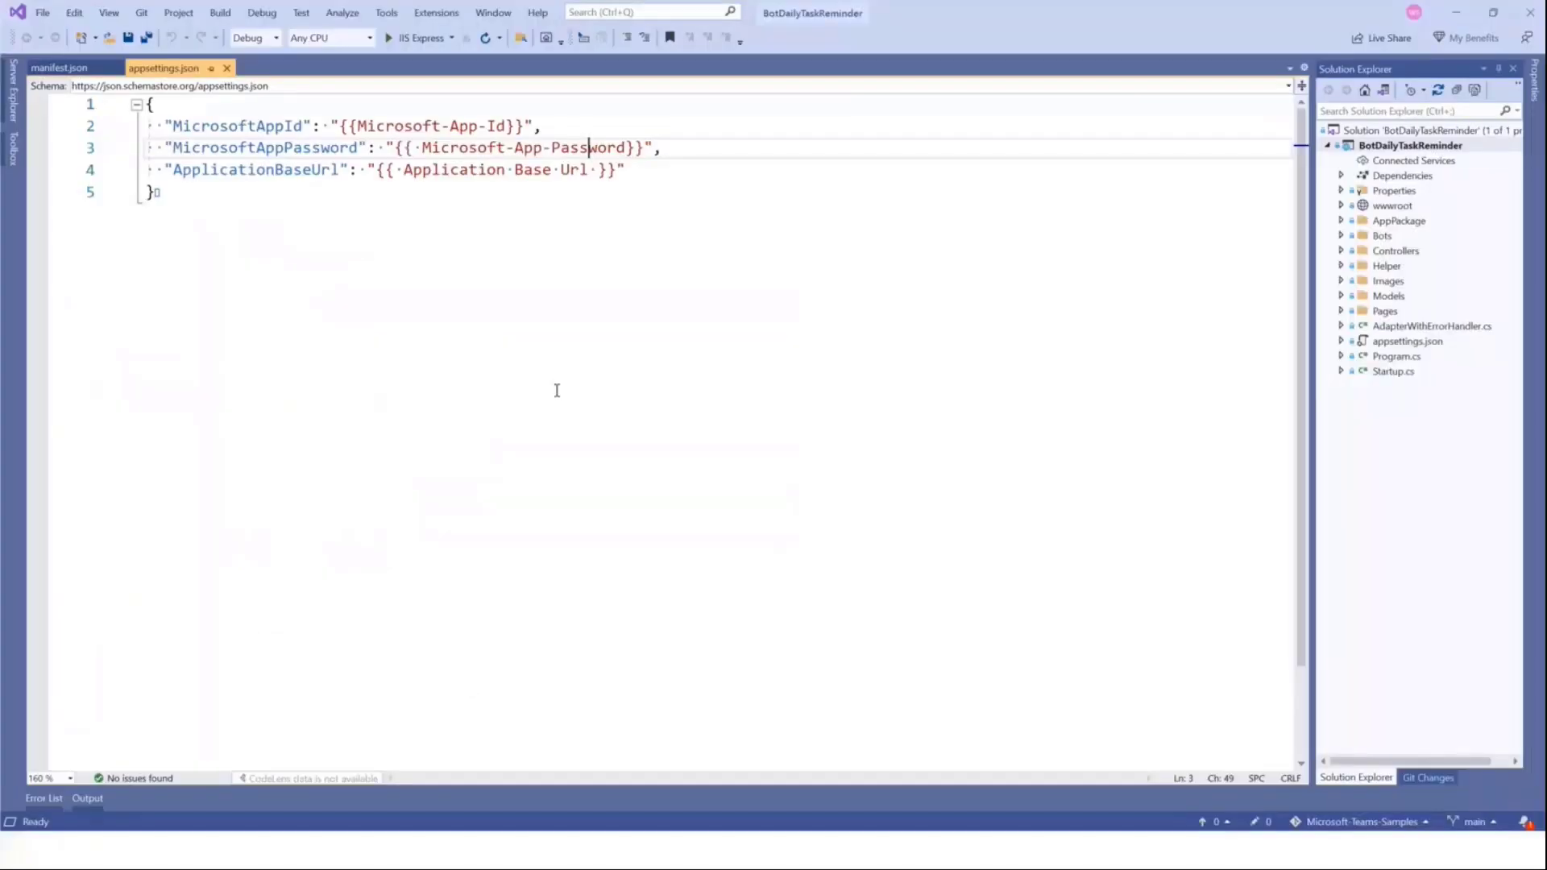
Step: Replace the MicrosoftAppId placeholder in appsettings.json with the copied app ID and switch back to the Azure portal
drag(339, 127, 525, 129)
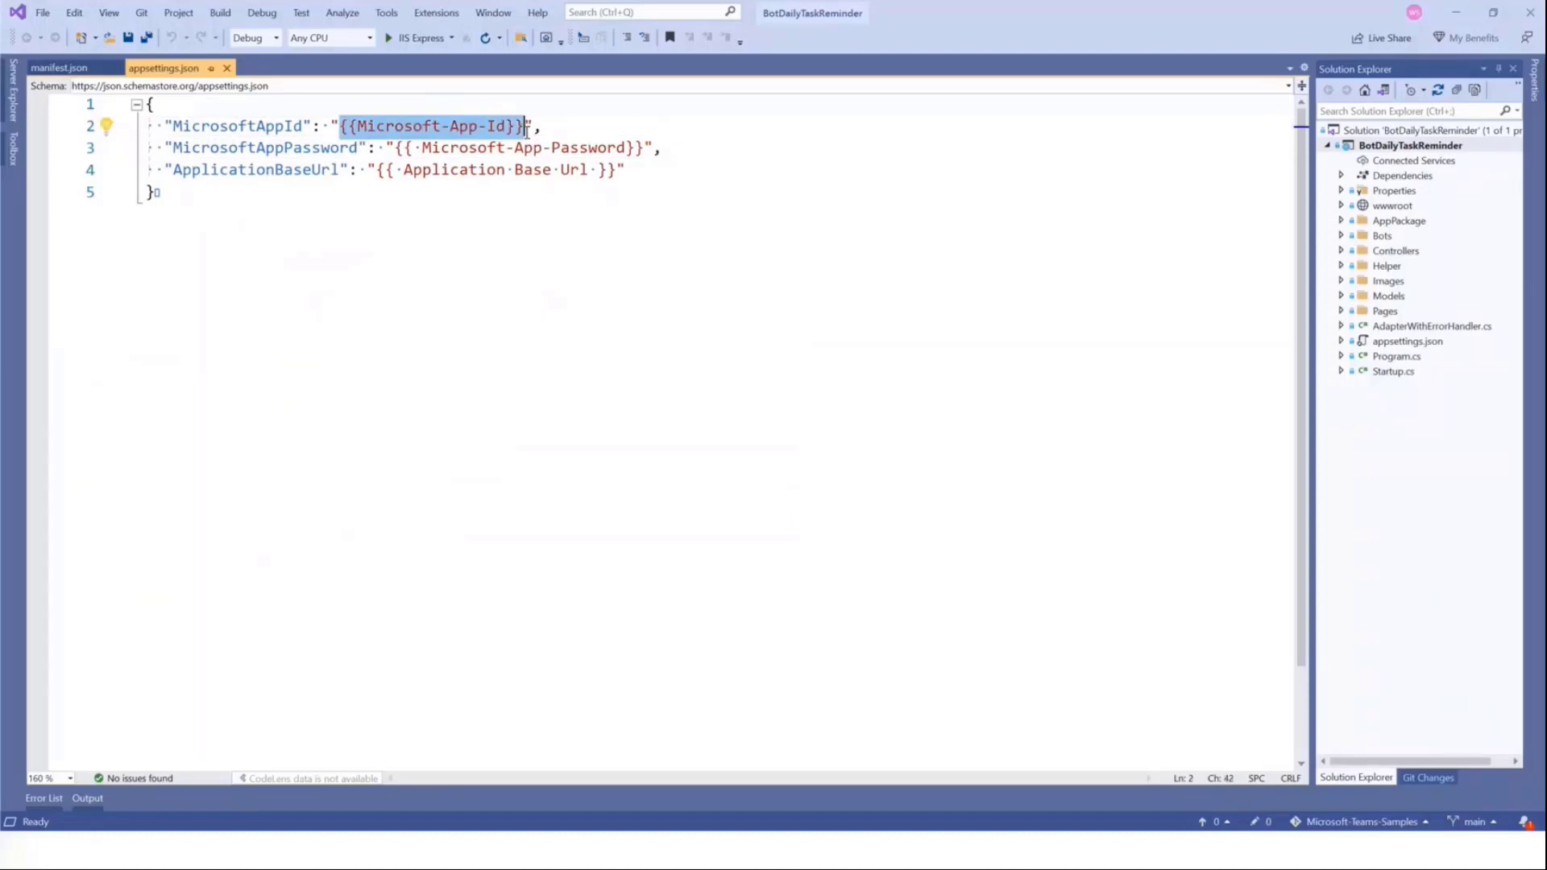
key(ctrl+v)
key(alt+Tab)
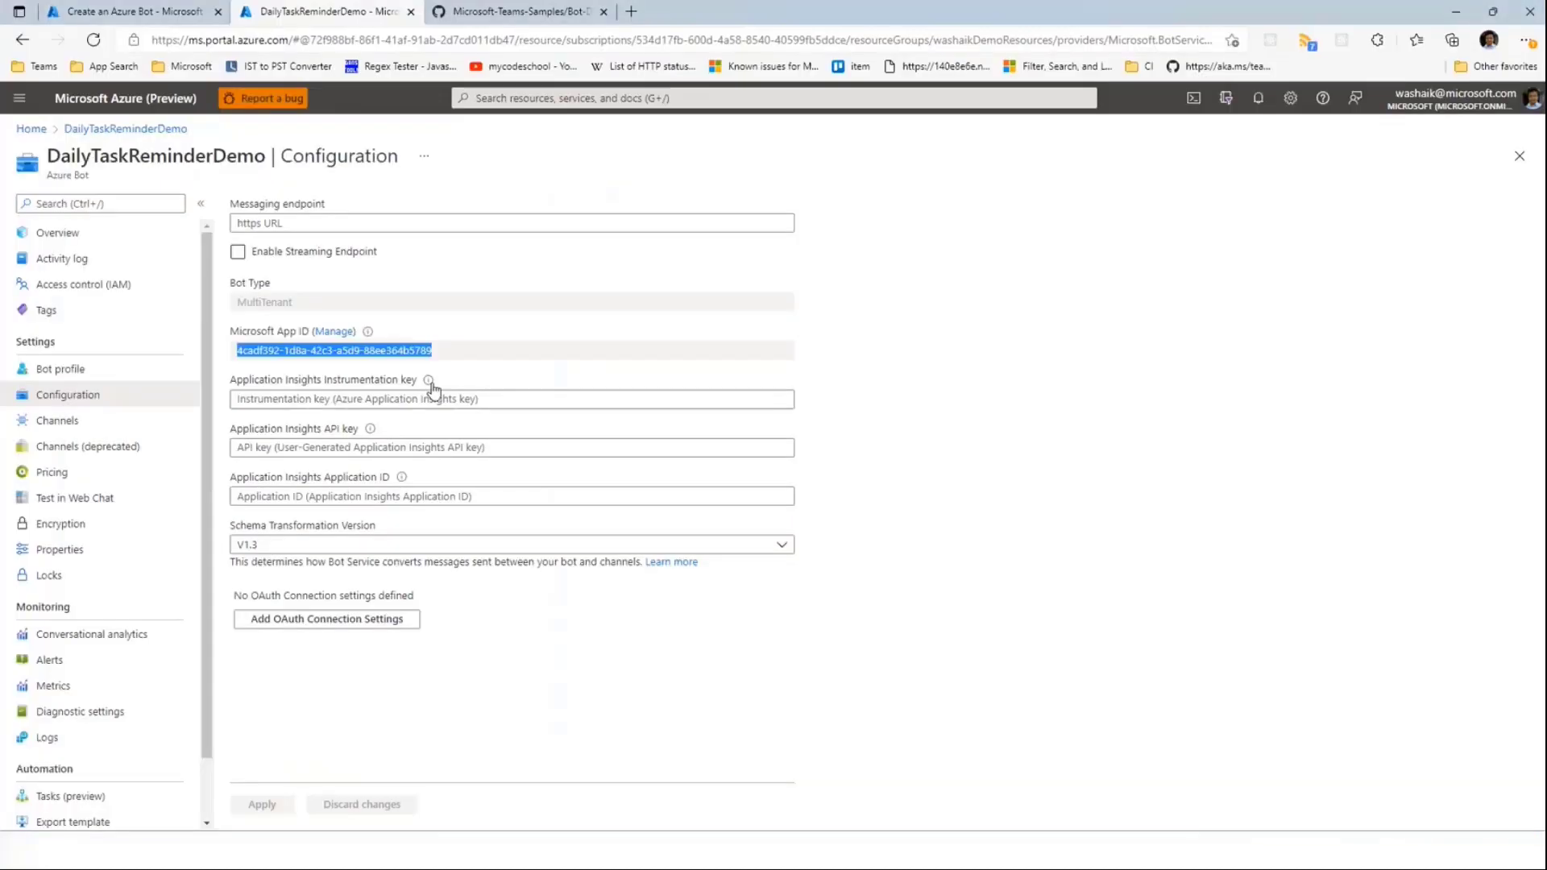
Step: Open the management page for the bot's Microsoft App ID and add a new client secret with the recommended 6-month expiry
click(475, 329)
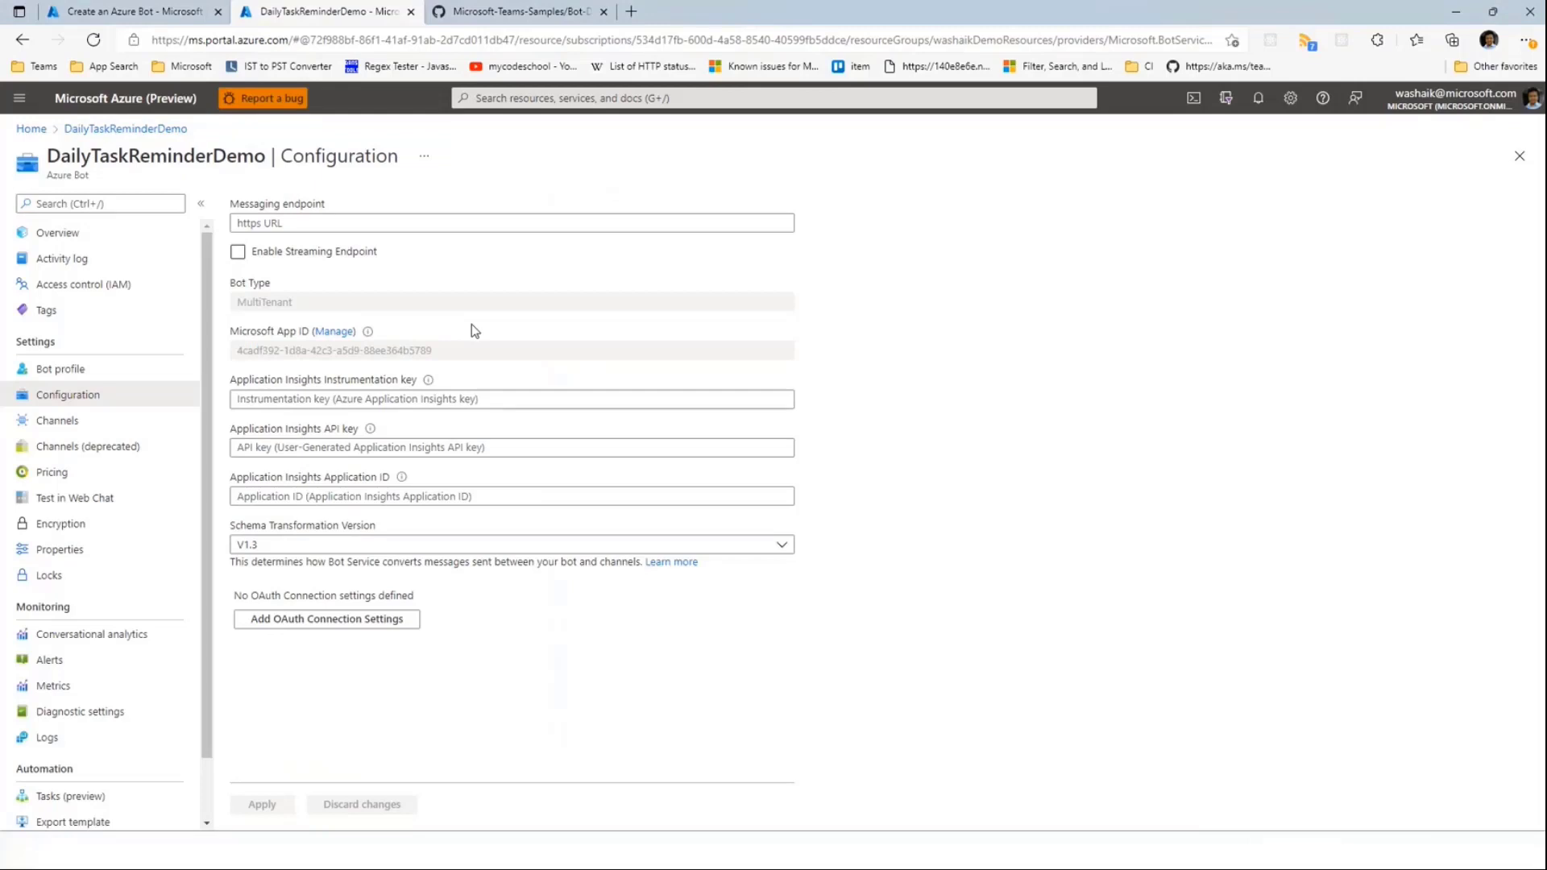
click(335, 332)
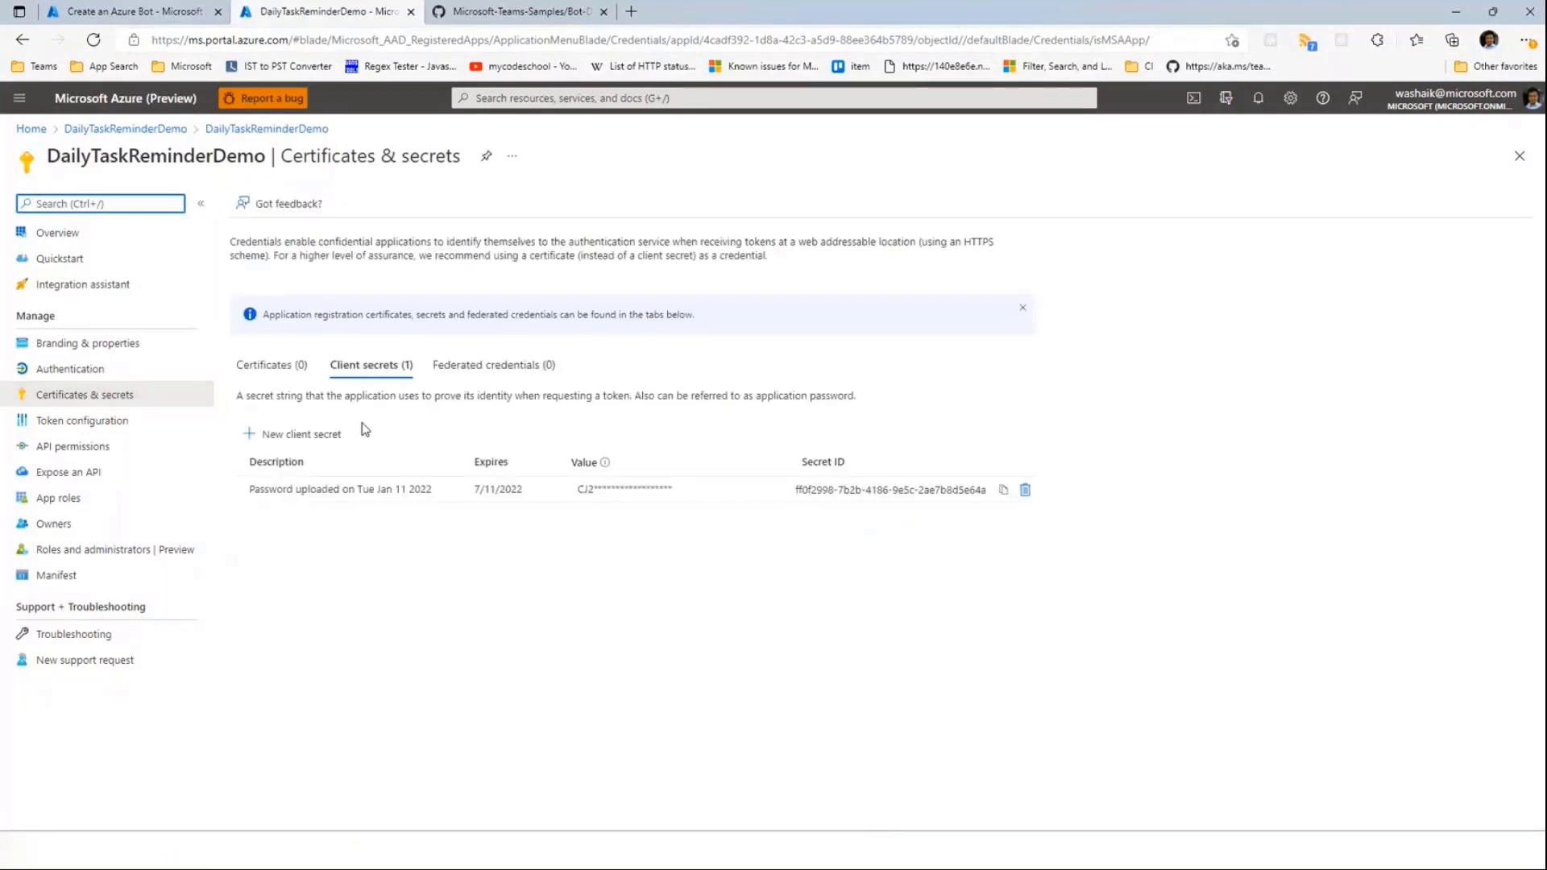
click(298, 435)
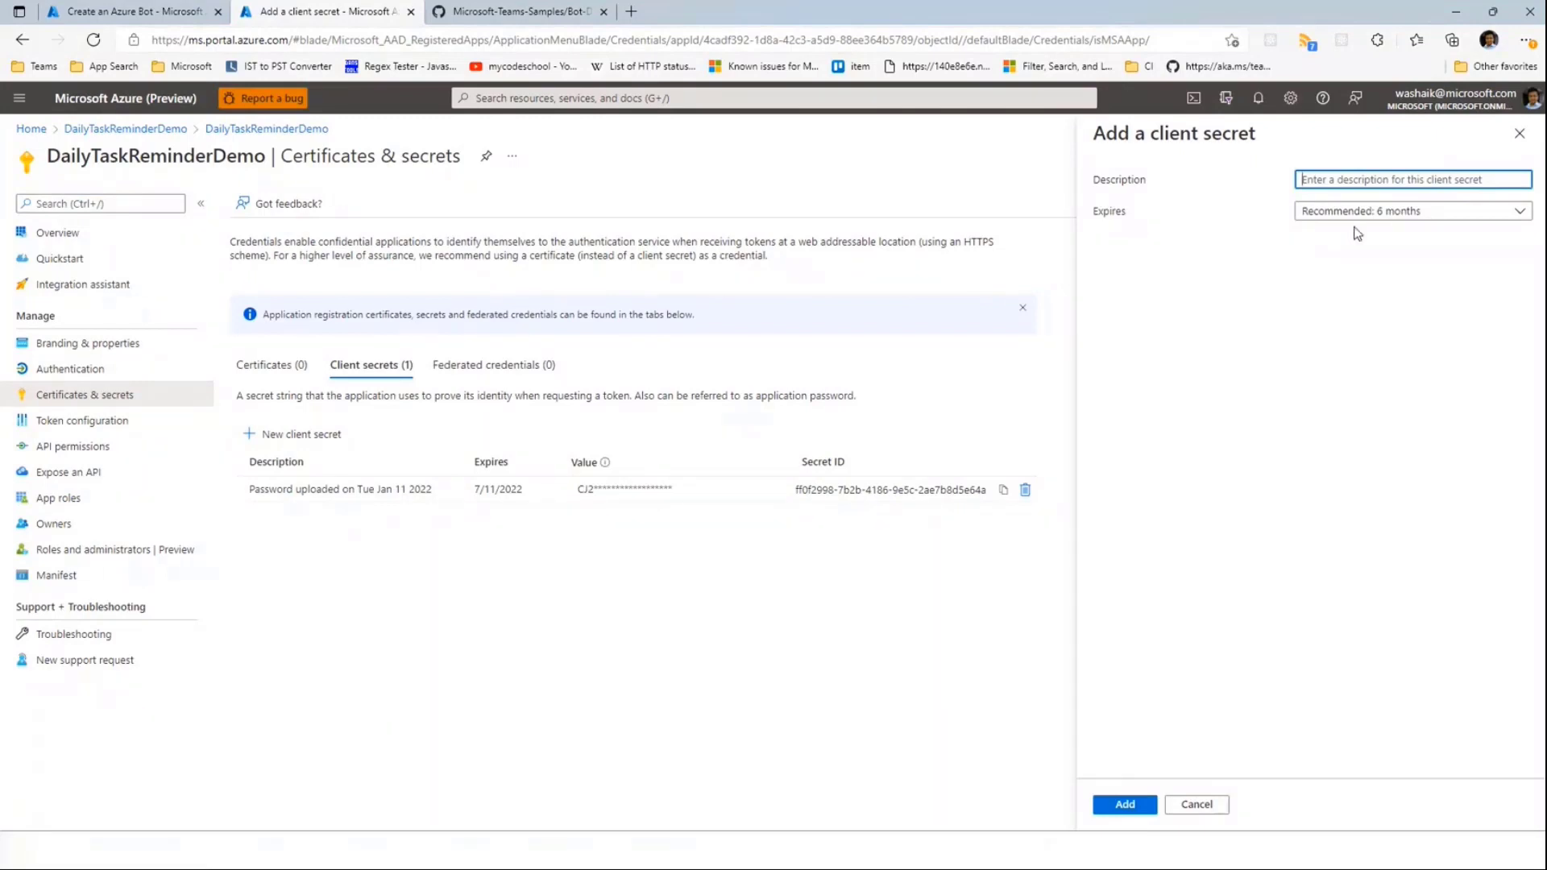
click(1125, 804)
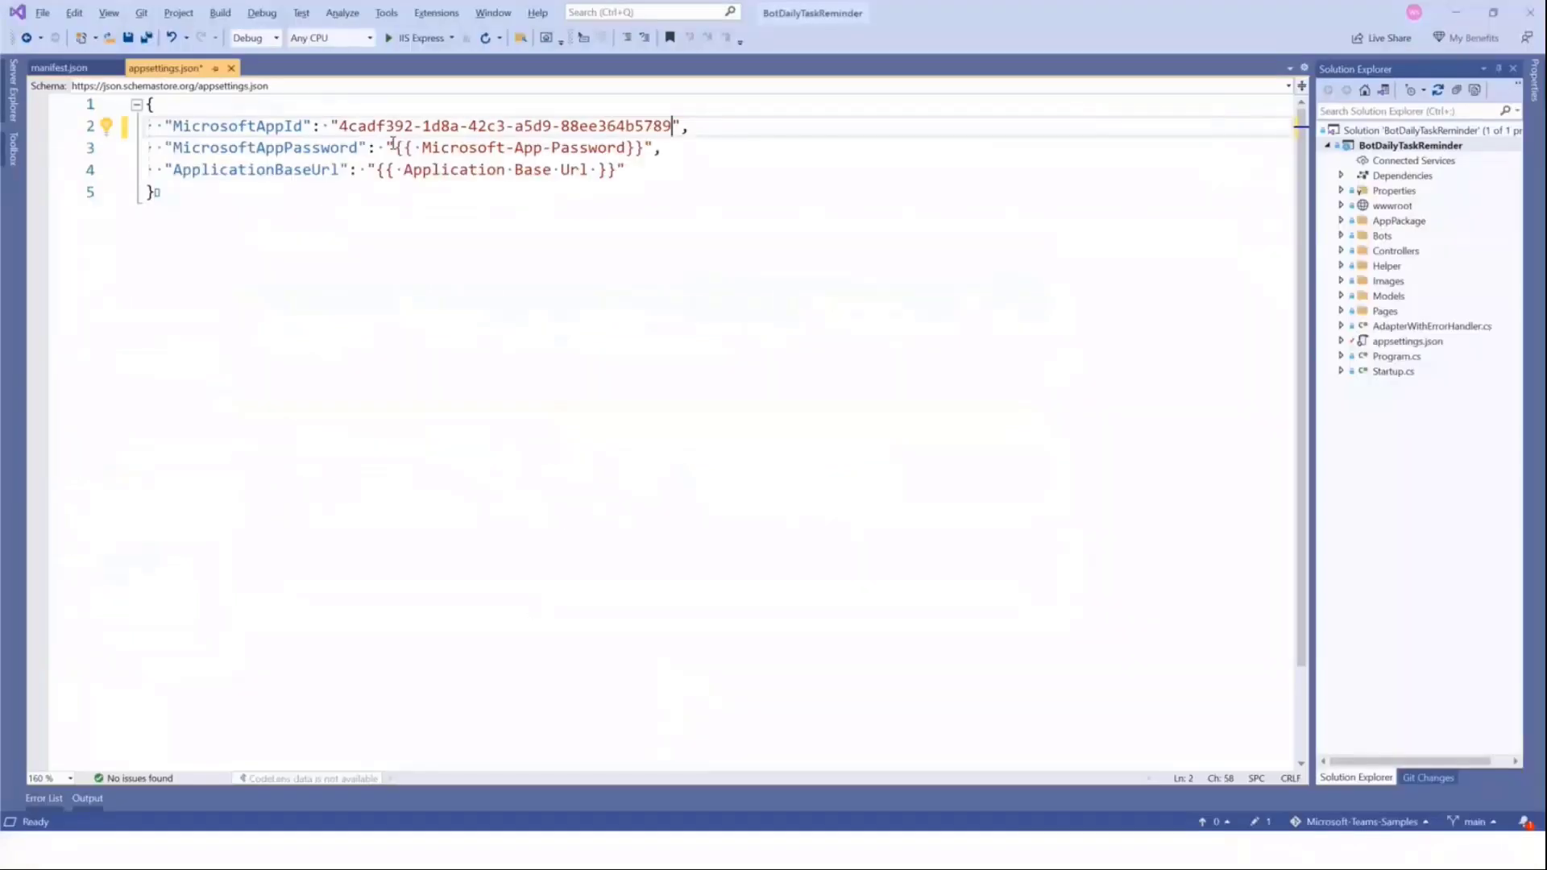
Step: Replace the MicrosoftAppPassword placeholder in appsettings.json with the new client secret value
drag(395, 147, 647, 147)
key(ctrl+v)
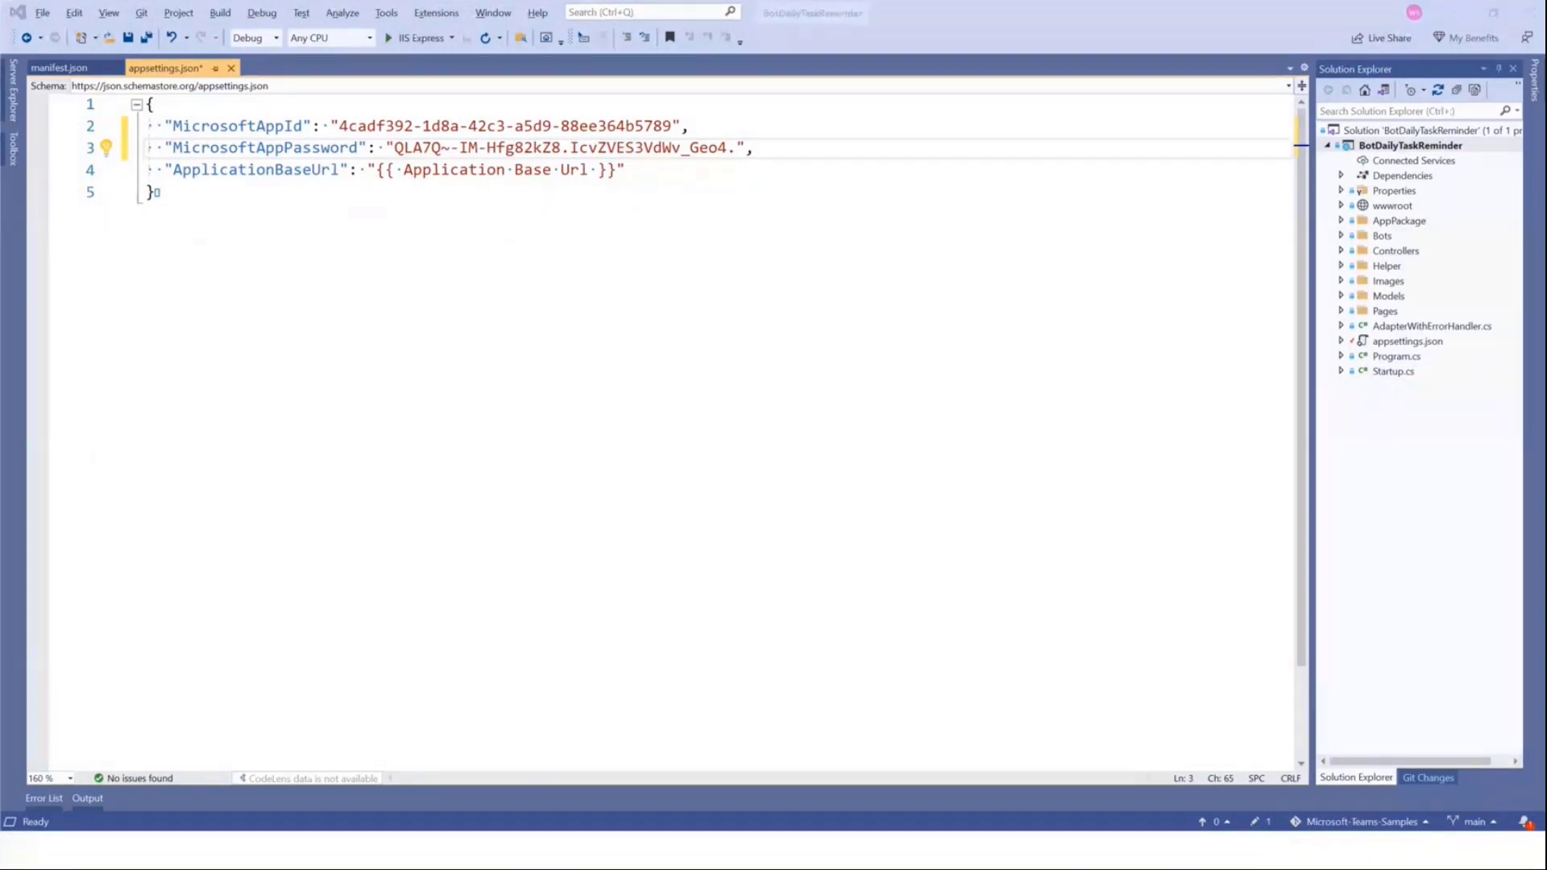
key(alt+Tab)
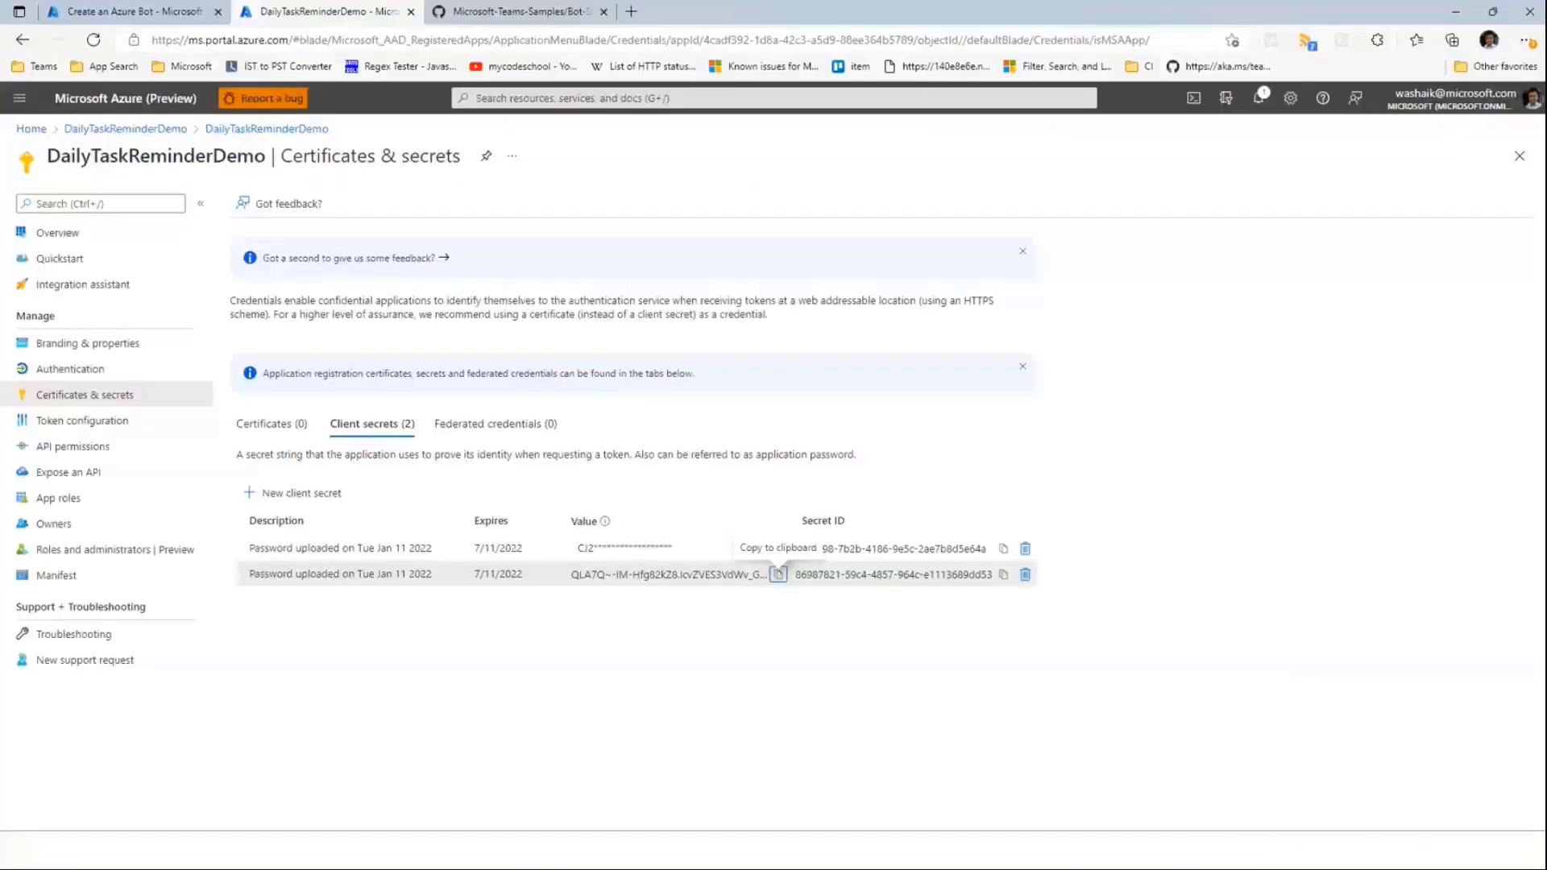
Step: Start an ngrok HTTP tunnel on port 3978 with --host-header=localhost and copy its https forwarding URL
key(alt+Tab)
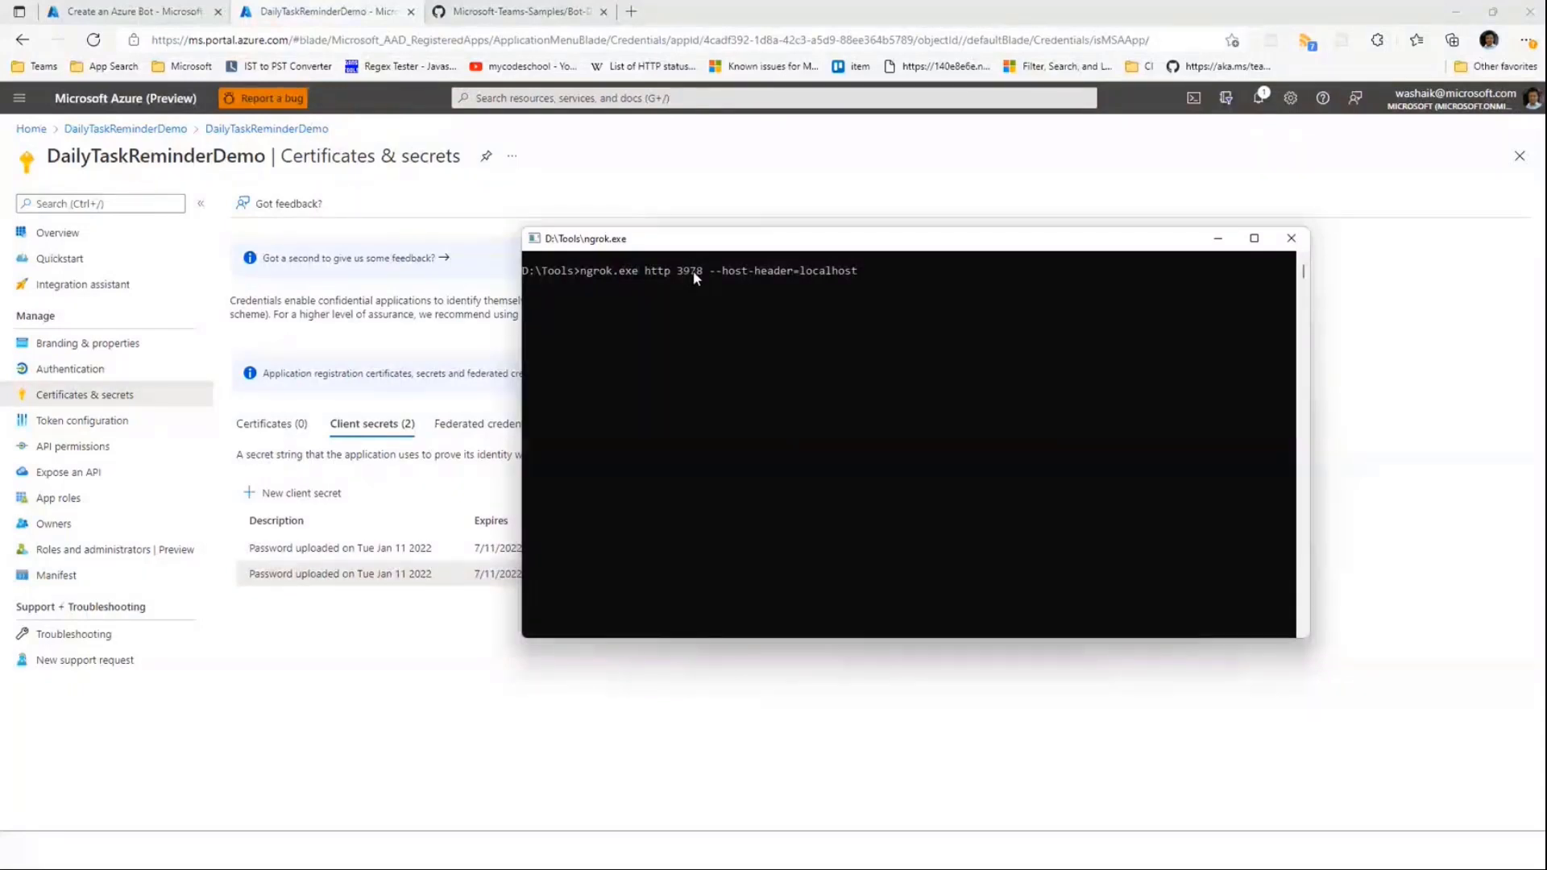
key(Return)
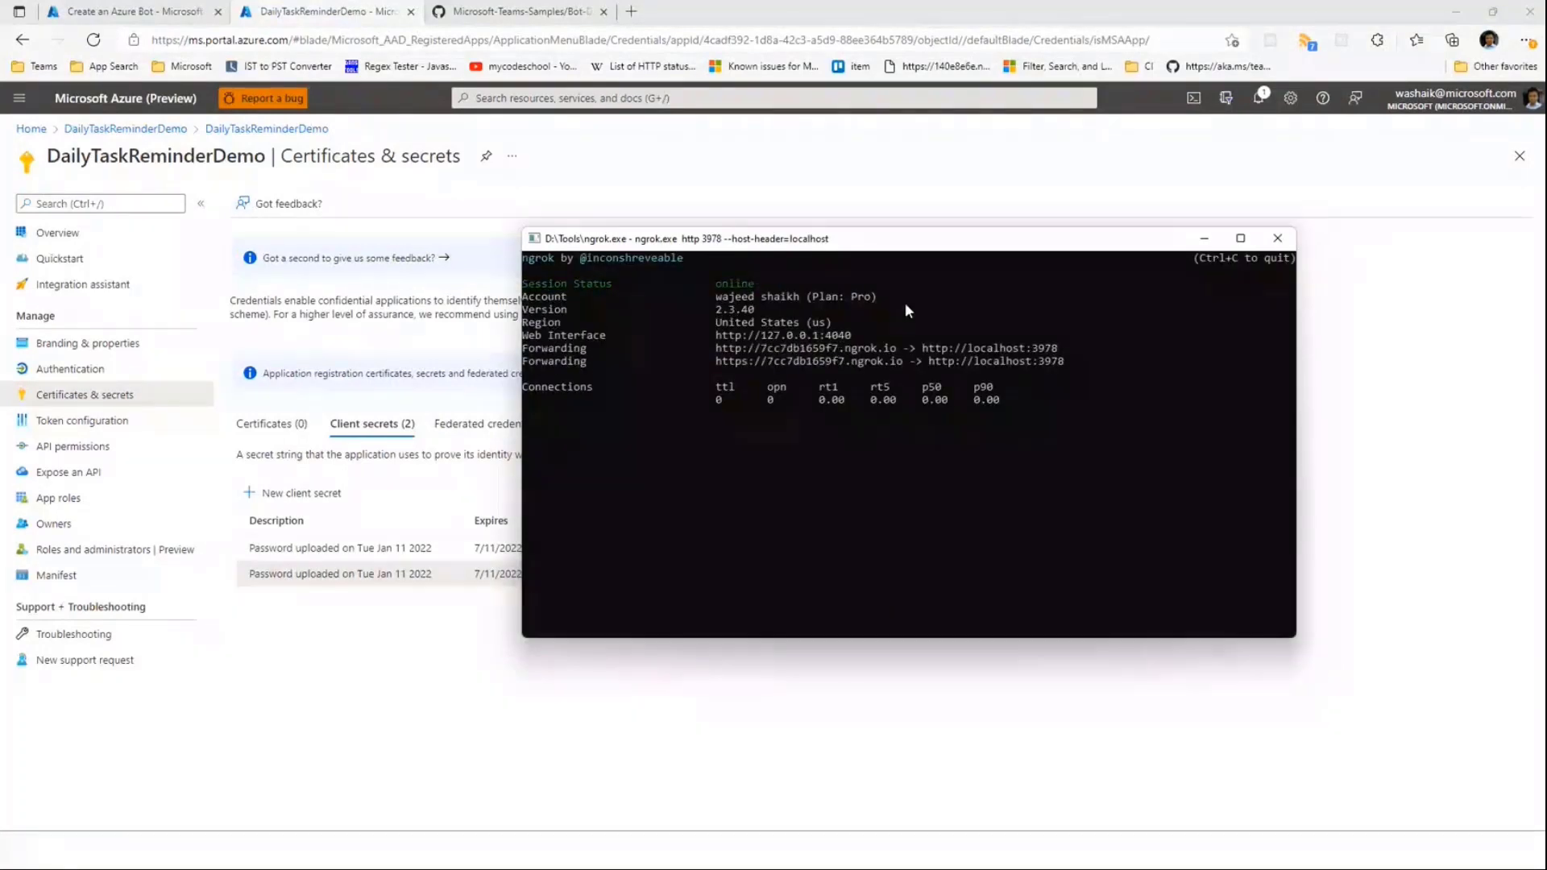
drag(721, 364, 894, 362)
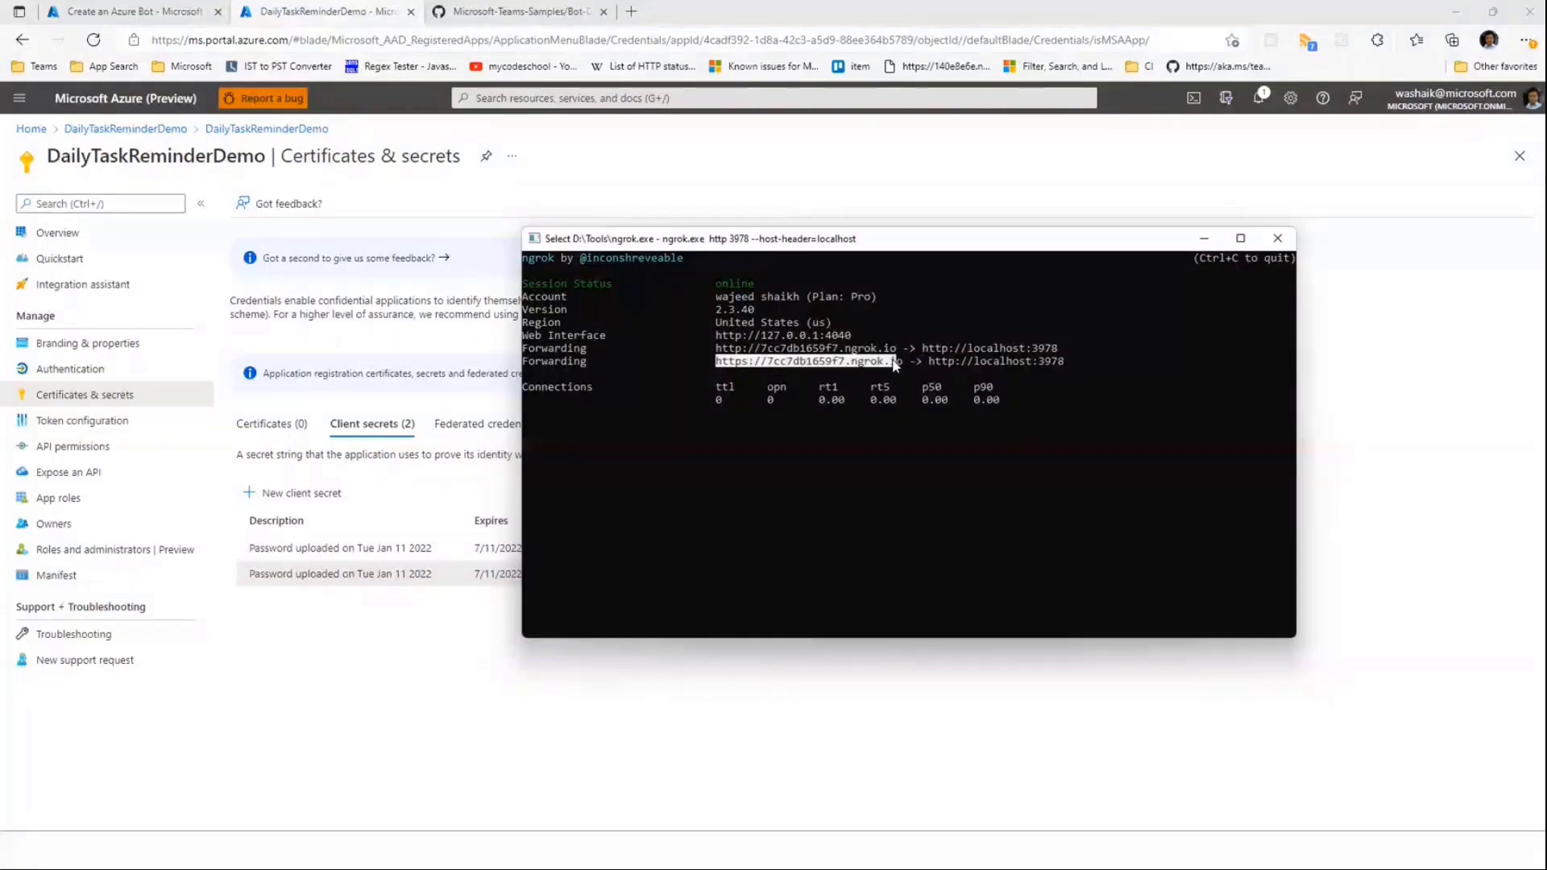
key(ctrl+c)
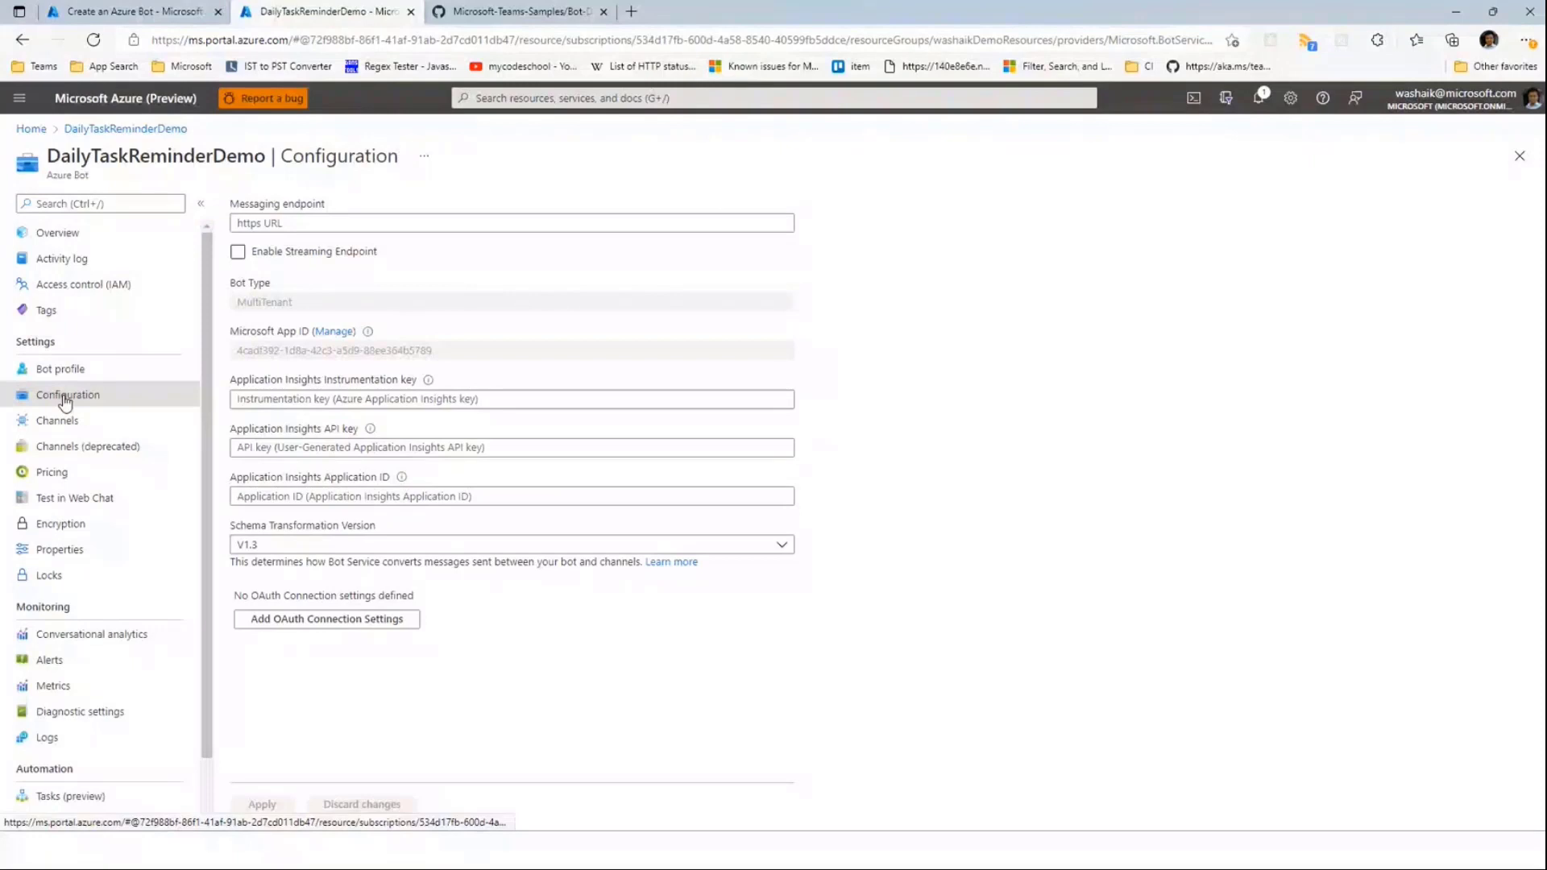
click(290, 224)
key(ctrl+v)
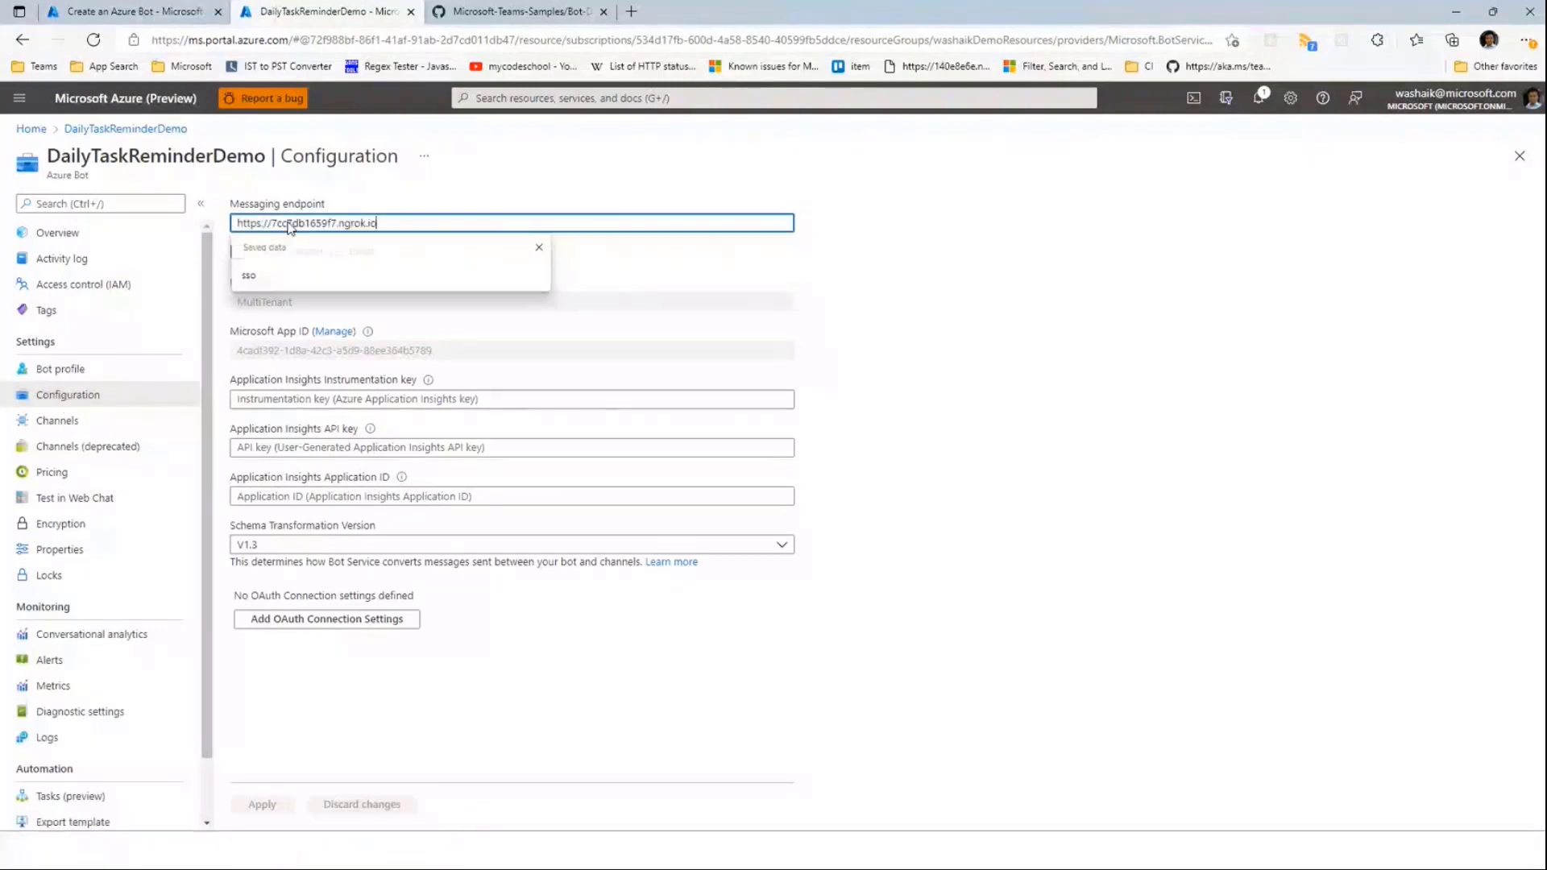
key(Escape)
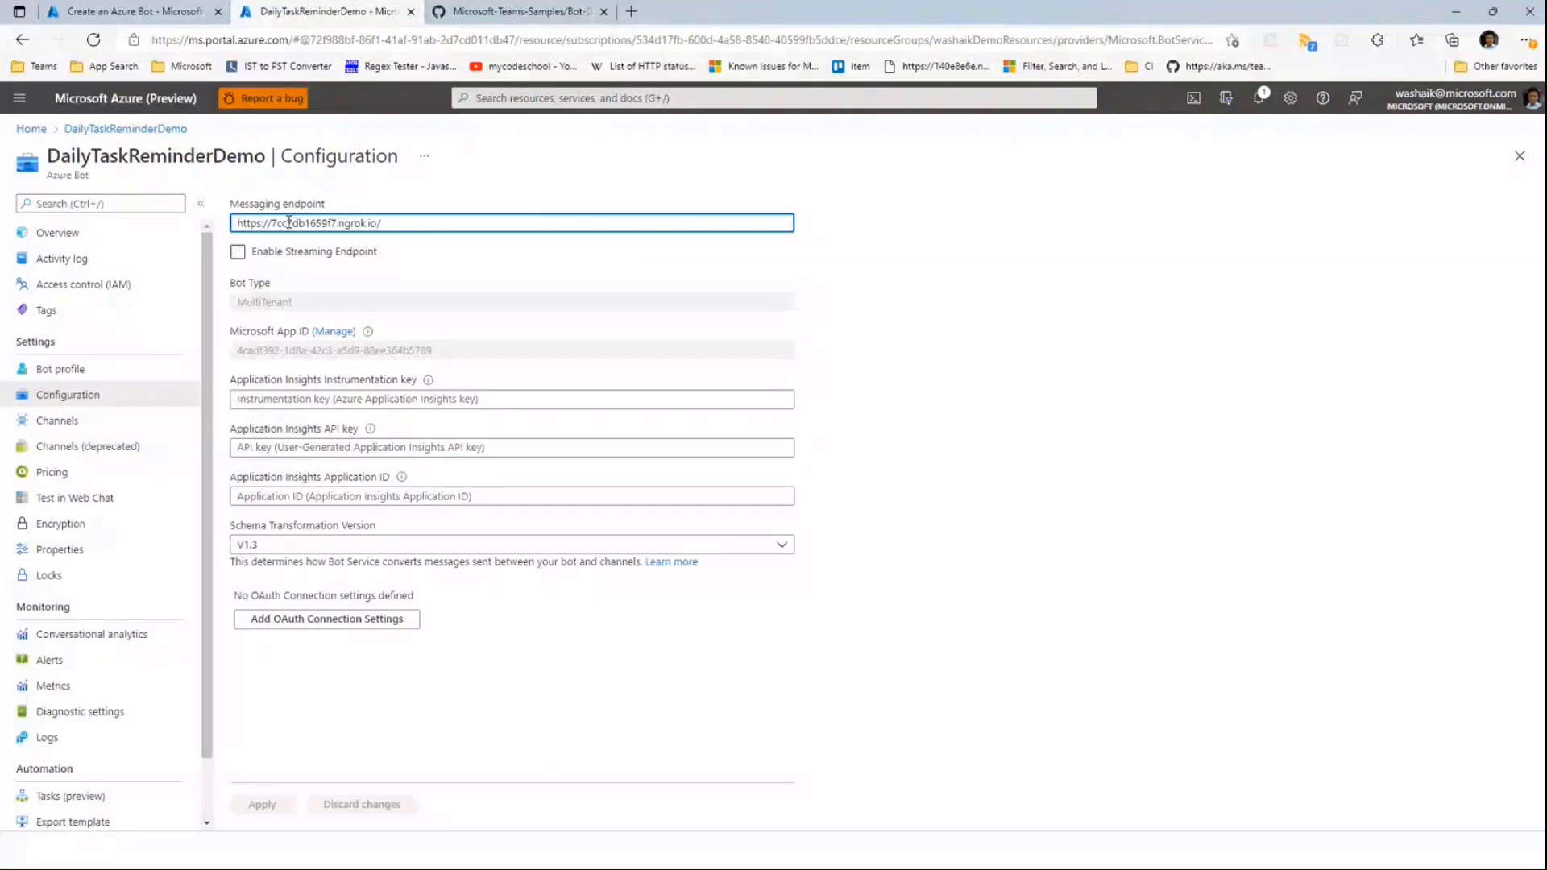
text(api/messages)
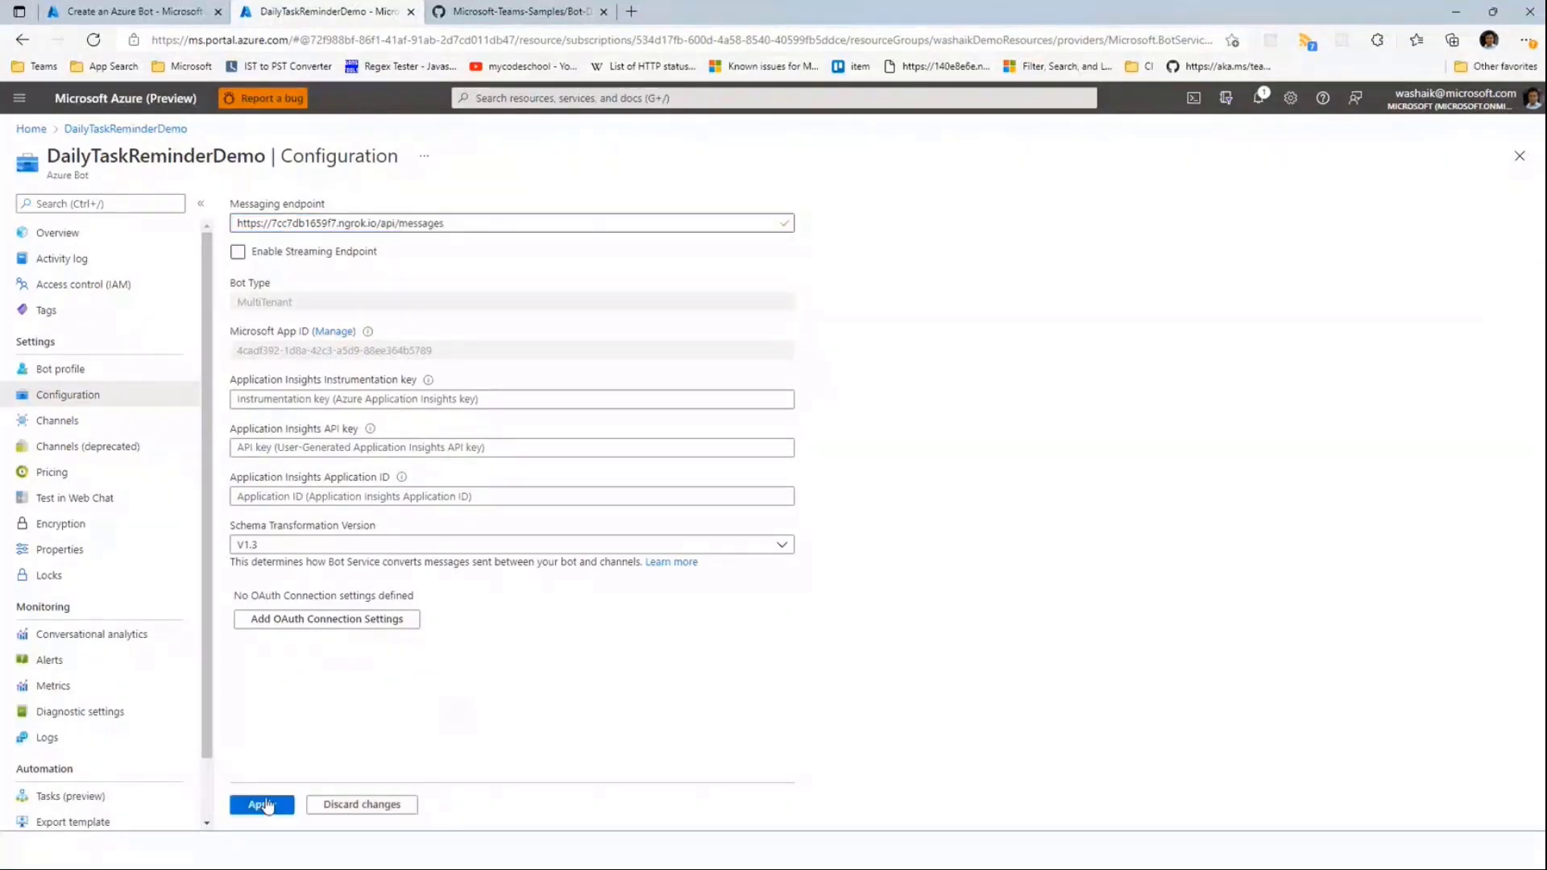
click(261, 805)
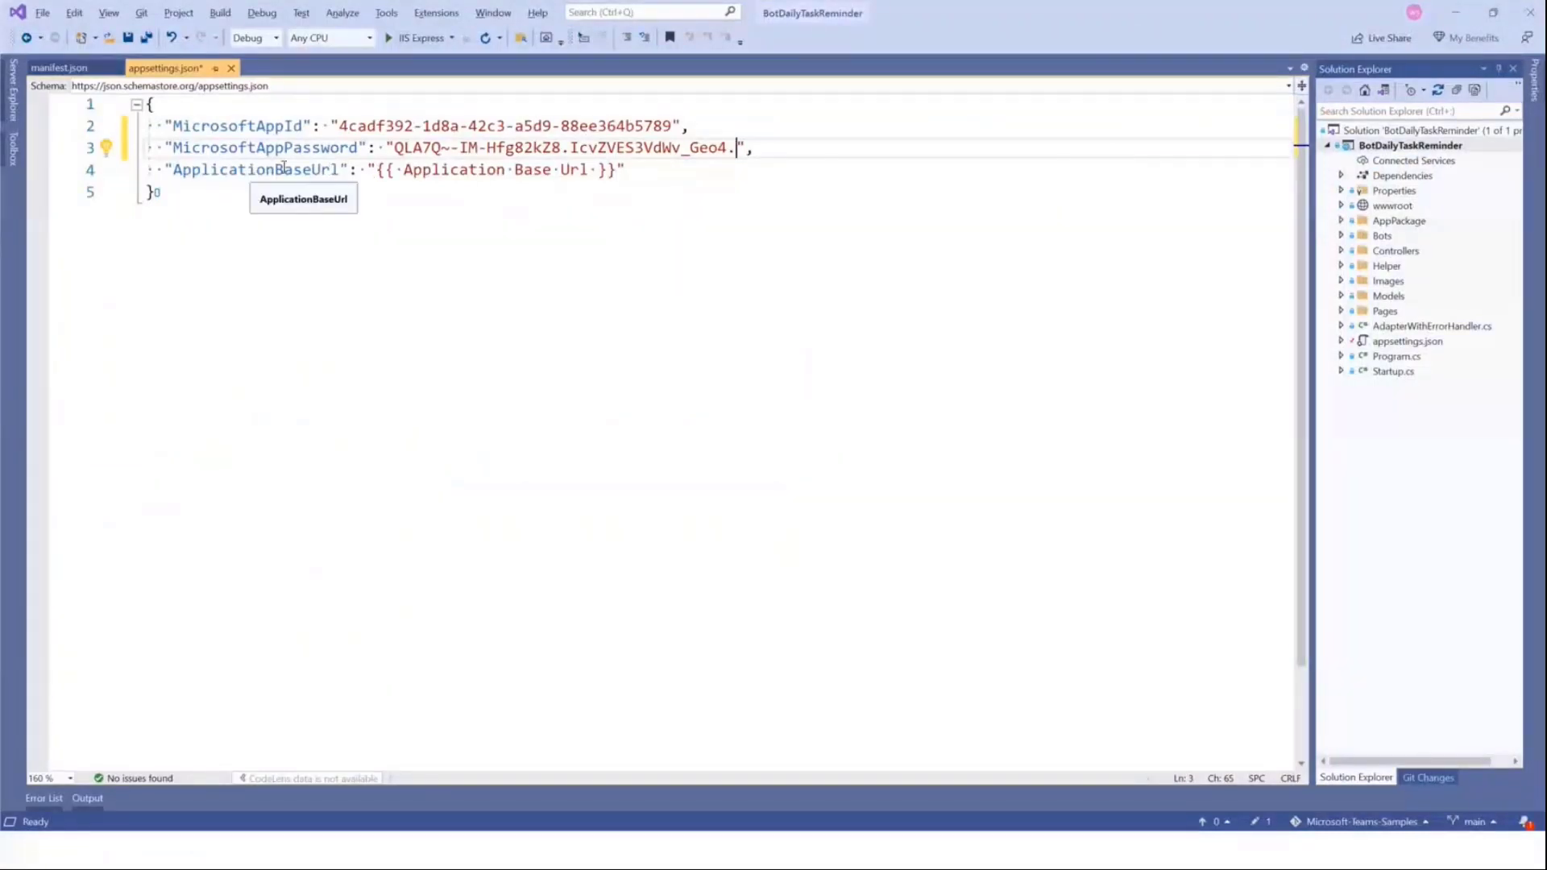
drag(376, 169, 619, 169)
key(ctrl+v)
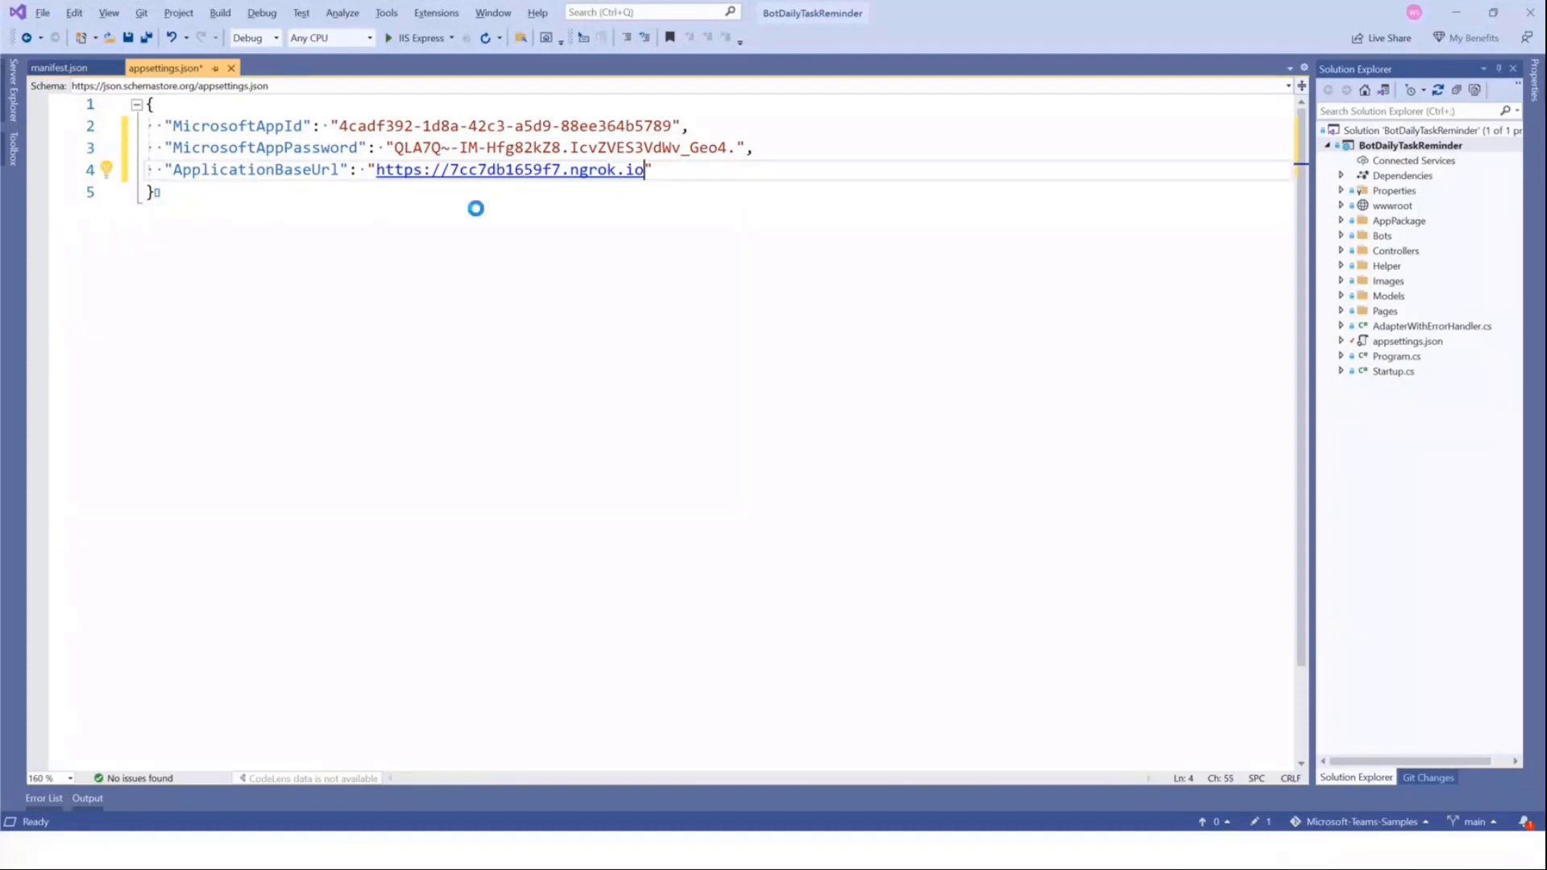
key(ctrl+s)
Step: Copy the MicrosoftAppId value from appsettings.json and replace the placeholder of the id entry in AppPackage's manifest.json with it
drag(339, 125, 672, 126)
key(ctrl+c)
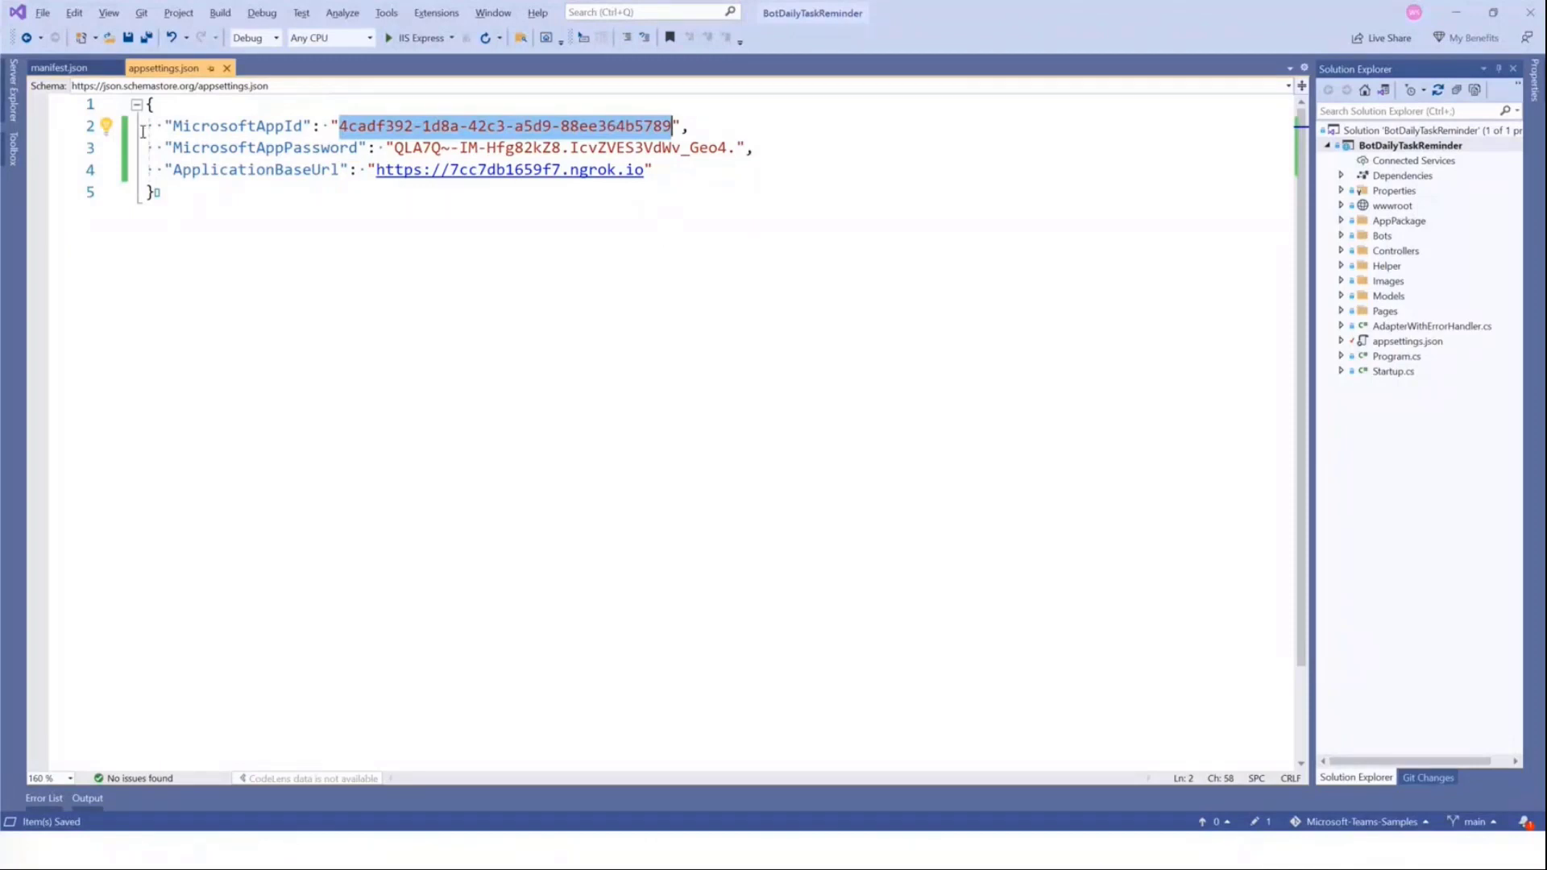
click(58, 67)
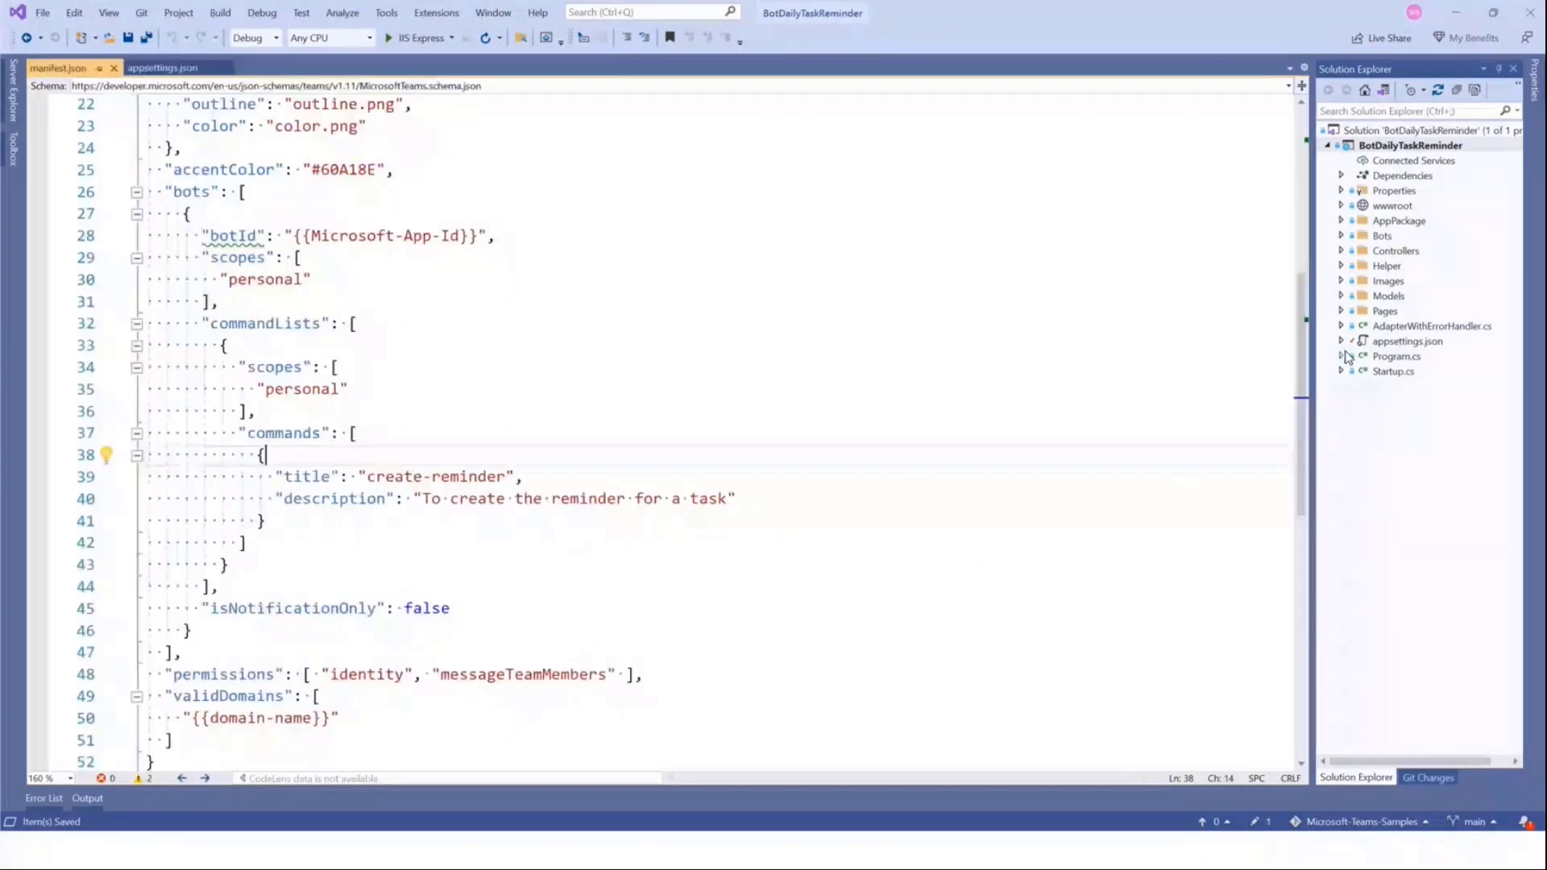
click(1342, 221)
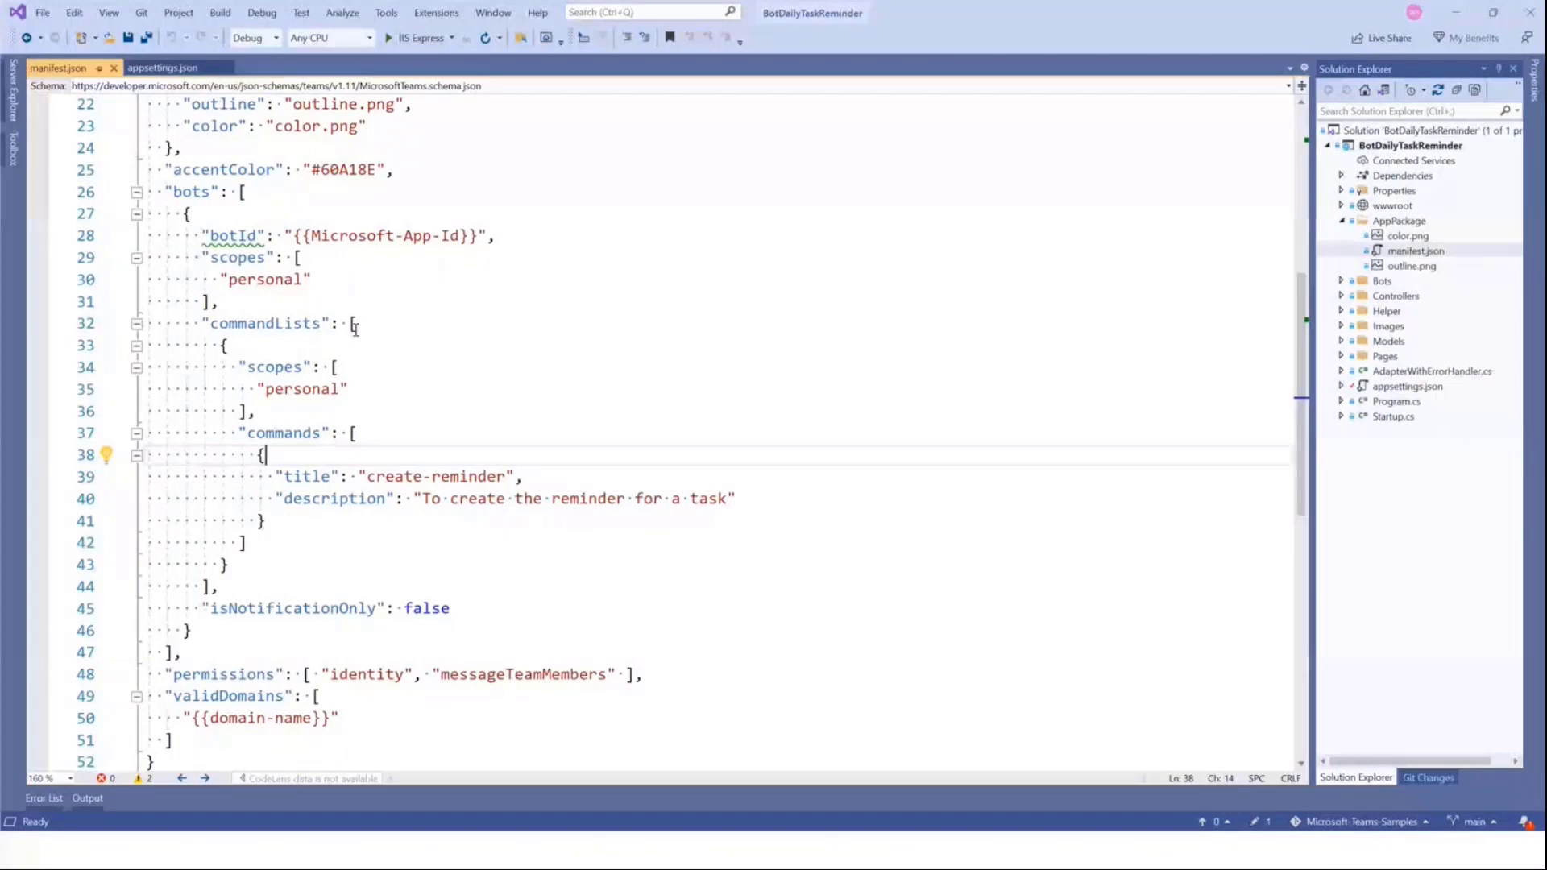
scroll(354, 328, up, 7)
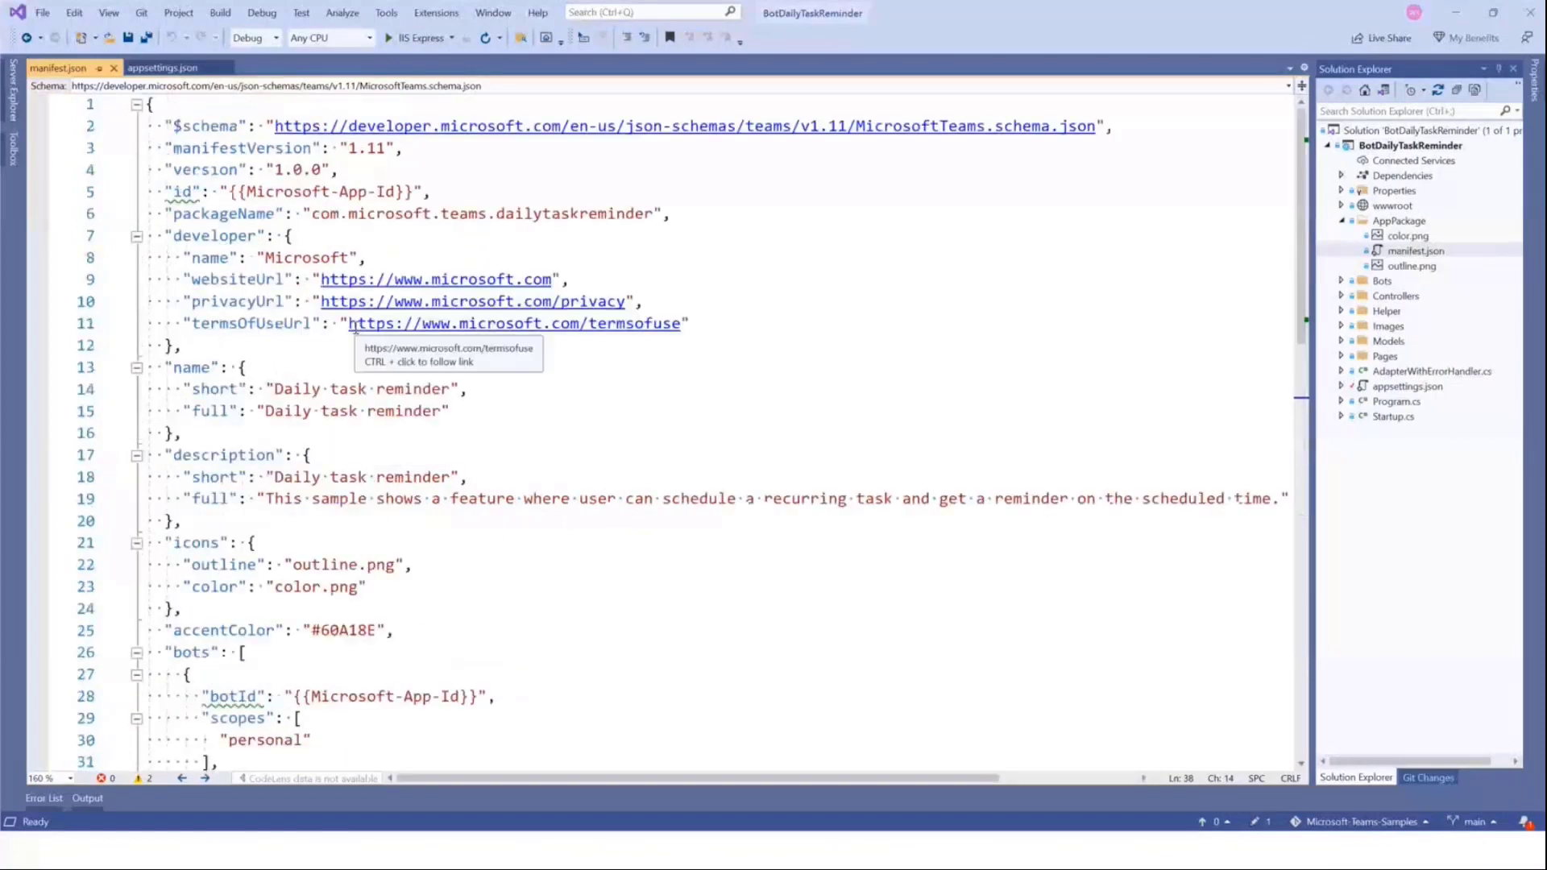
click(252, 192)
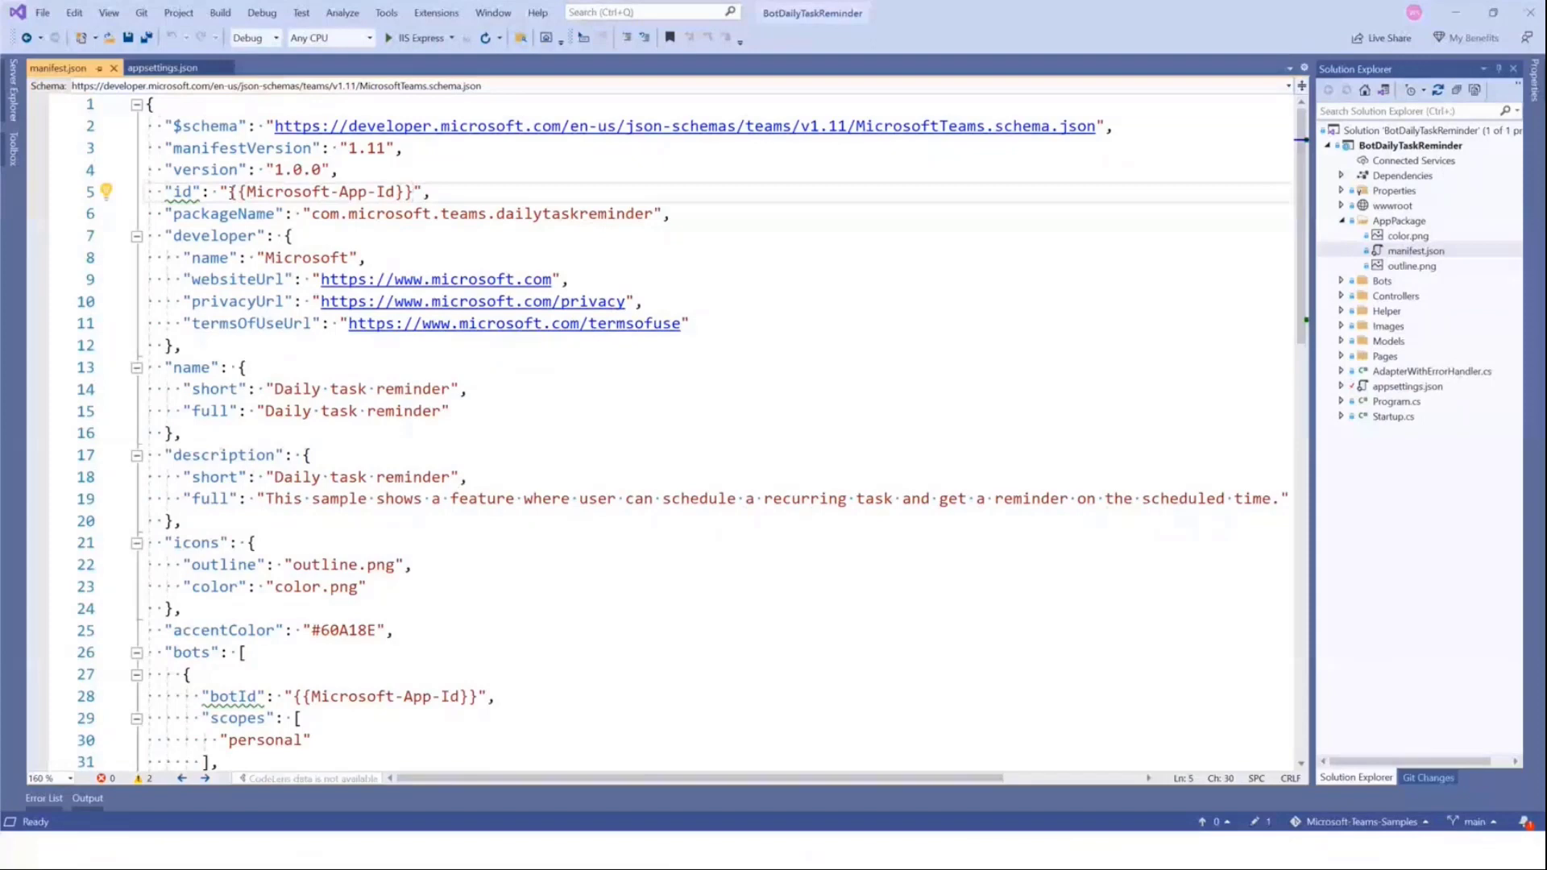
double_click(232, 191)
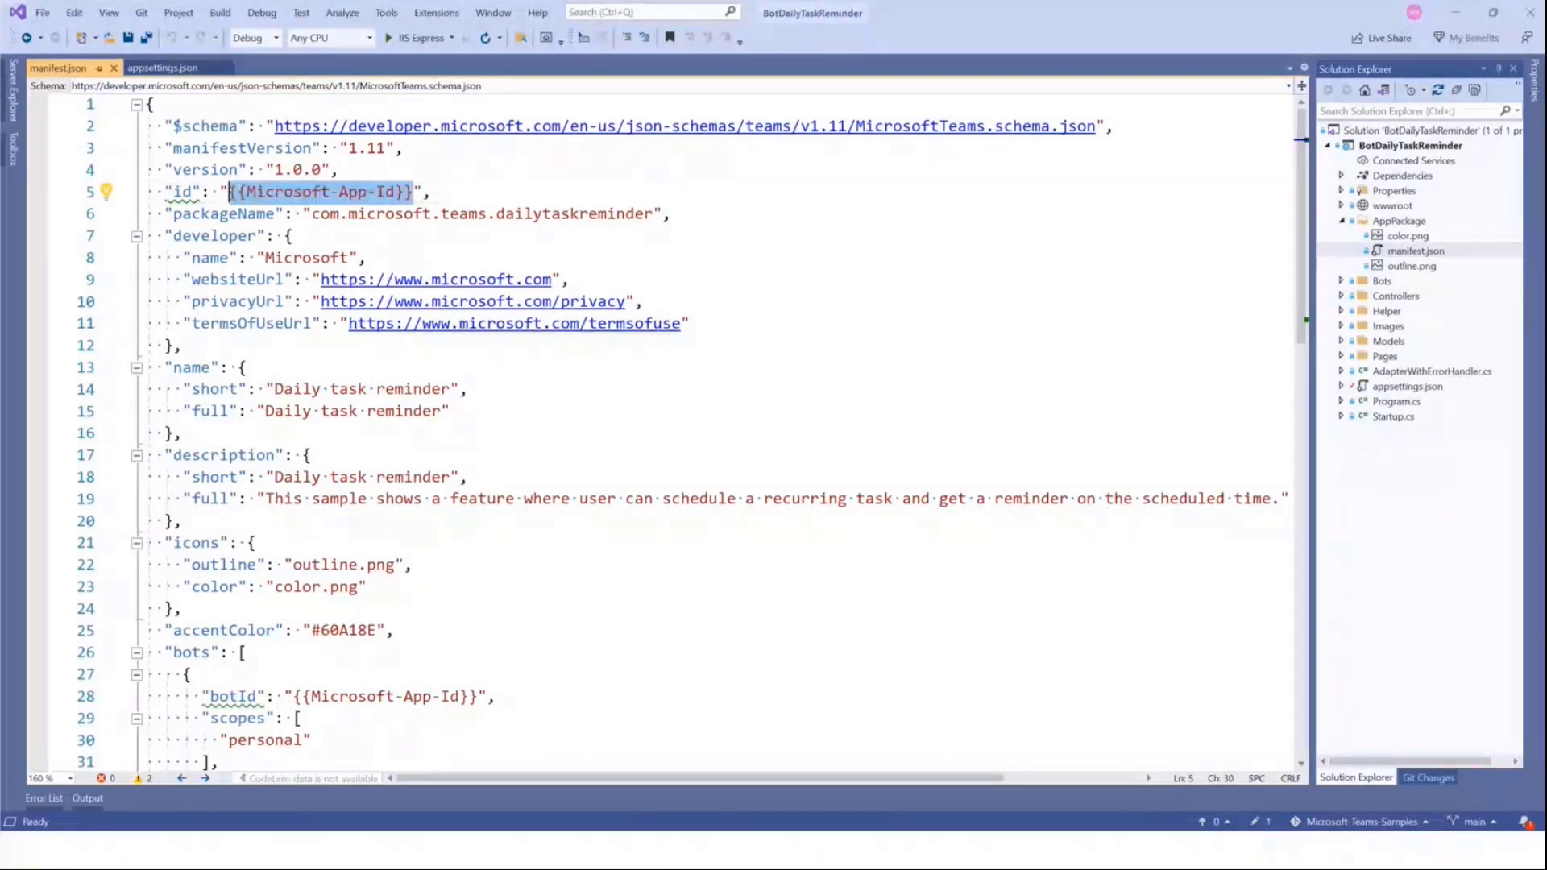
drag(229, 191, 232, 198)
key(ctrl+v)
Step: Replace the botId placeholder in the manifest's bots section with the same Microsoft app ID
scroll(269, 371, down, 4)
double_click(299, 433)
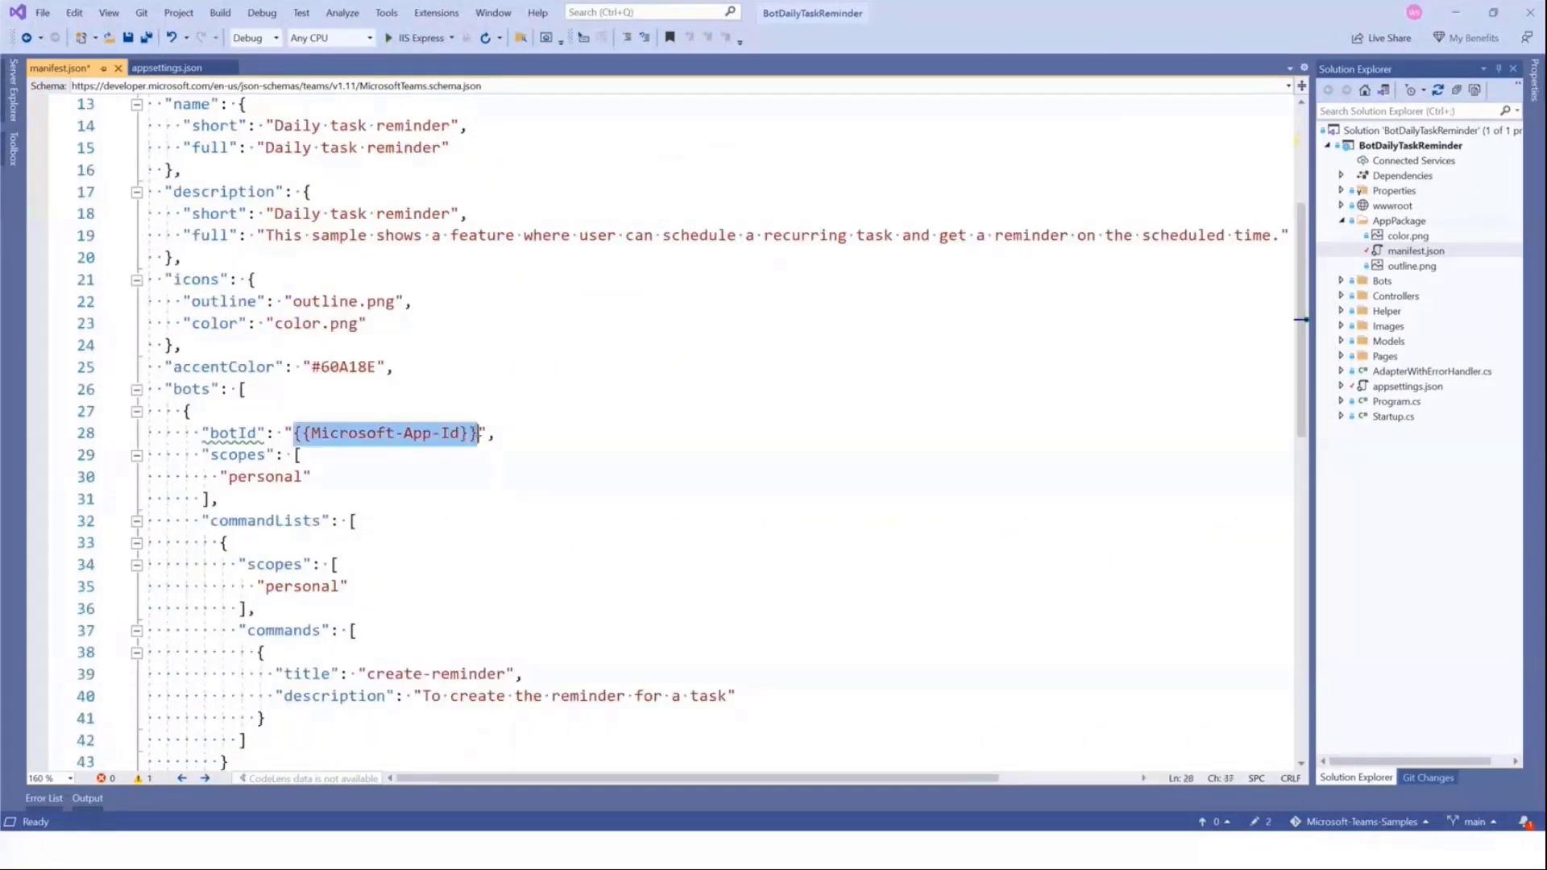
key(ctrl+v)
Step: Replace the validDomains placeholder in manifest.json with the ngrok domain 7cc7db1659f7.ngrok.io and save the file
scroll(478, 433, down, 6)
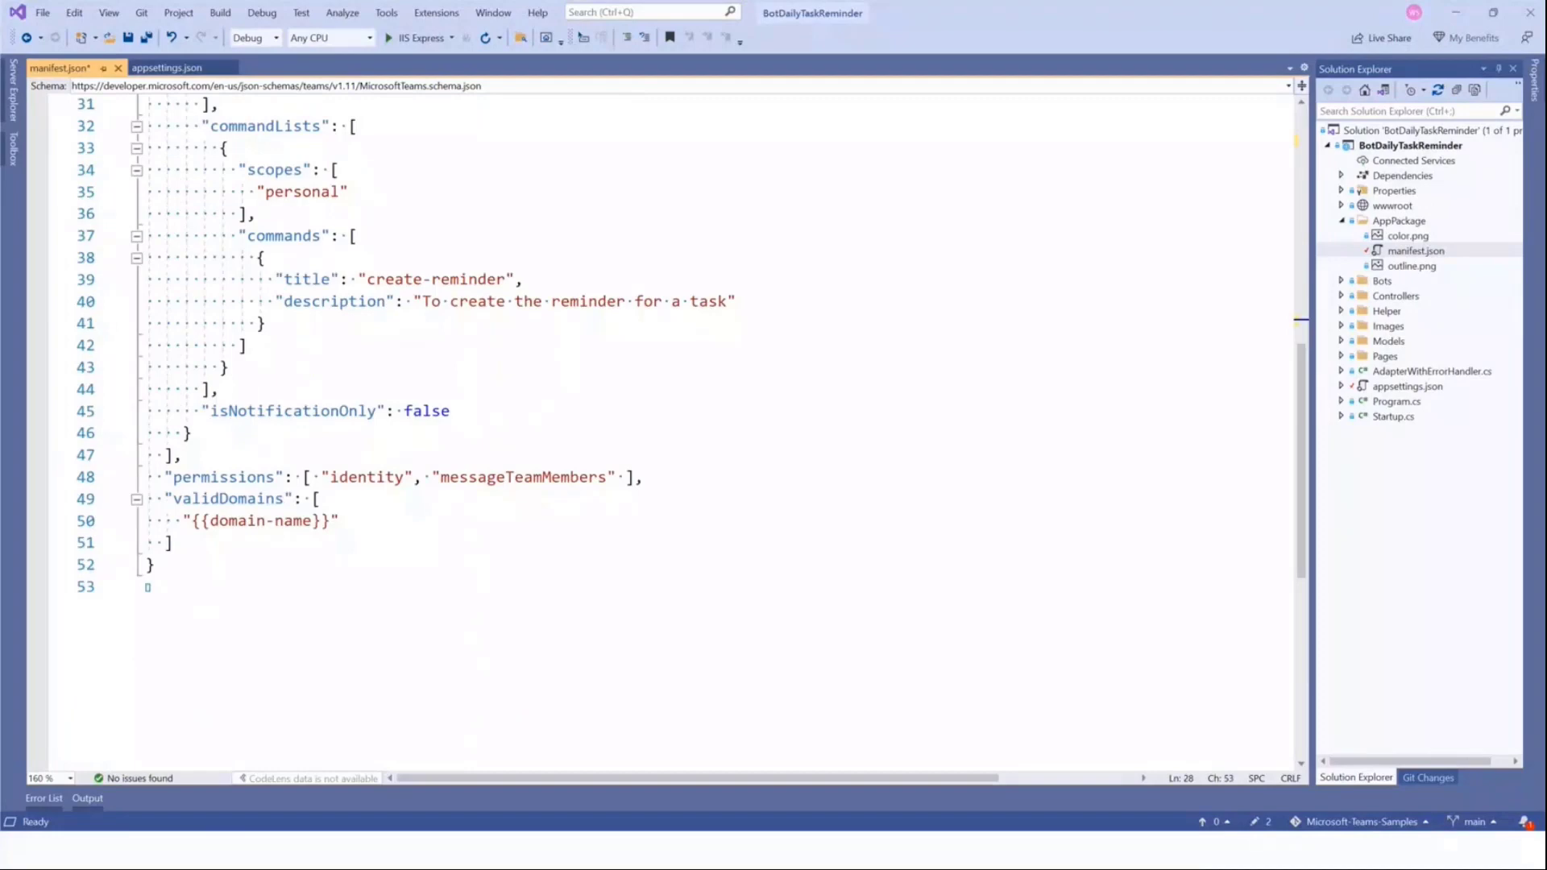
key(alt+Tab)
drag(768, 361, 895, 367)
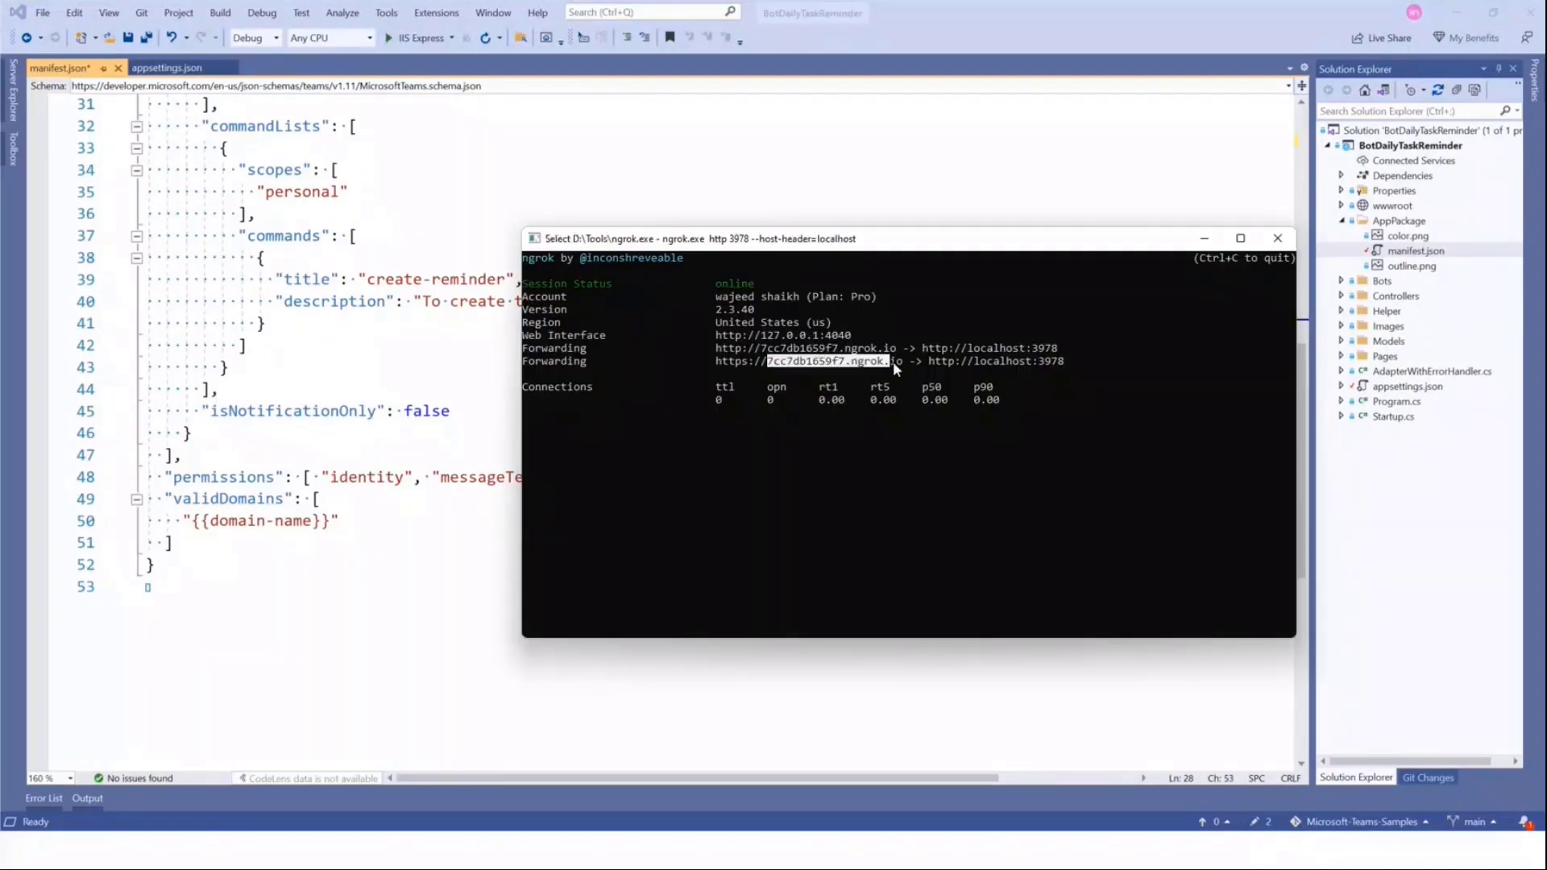
right_click(569, 403)
click(397, 477)
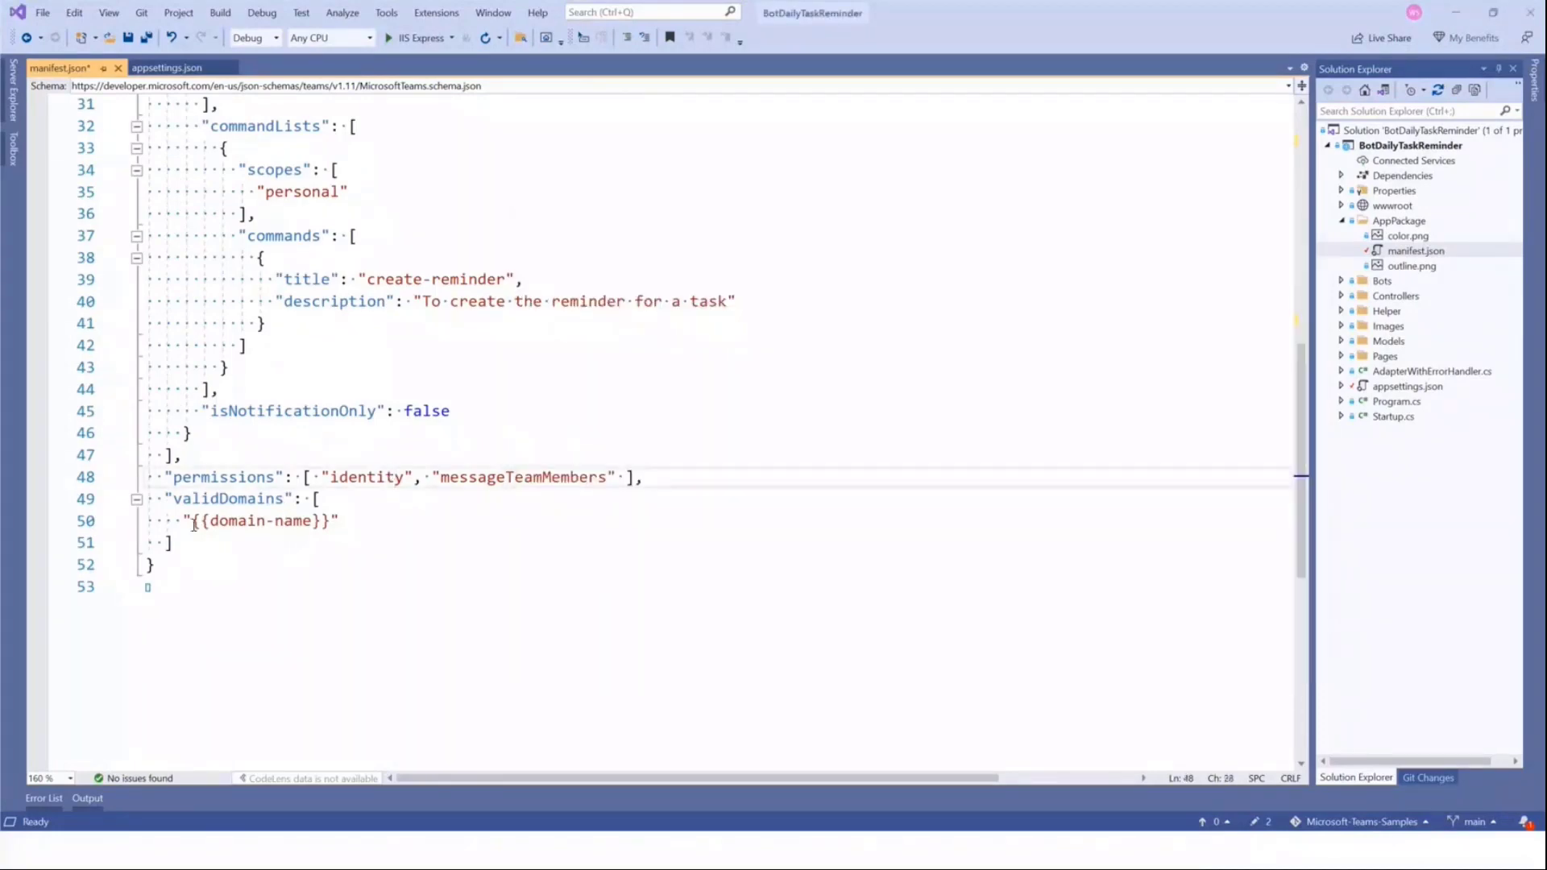
drag(195, 524, 333, 524)
text(7cc7db1659f7.ngrok.io)
key(ctrl+s)
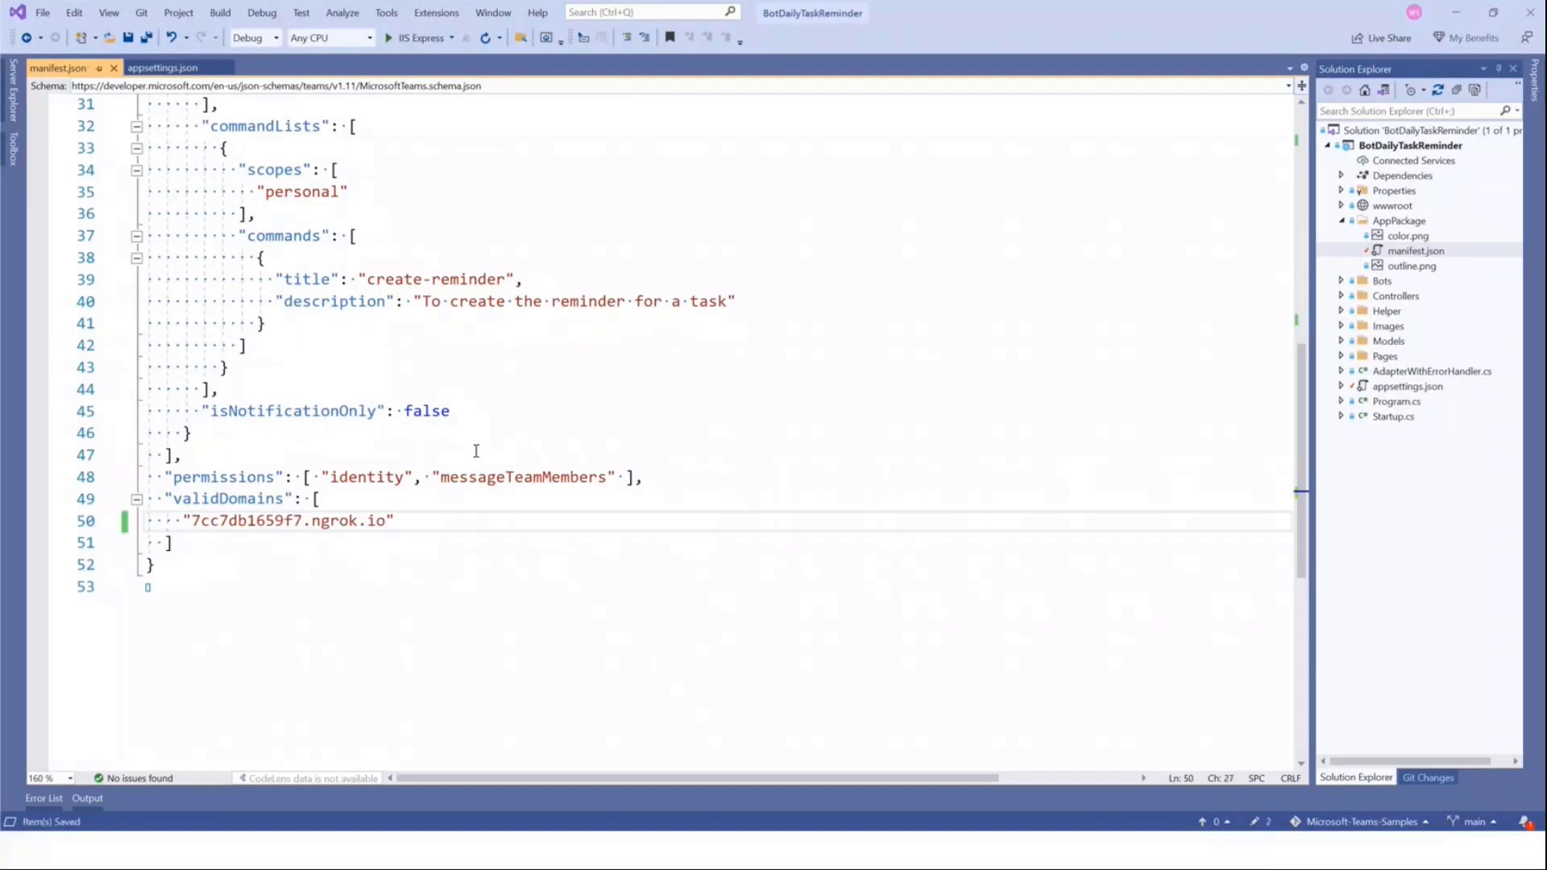
Step: Open the AppPackage folder in File Explorer and compress color.png, manifest.json and outline.png into manifest.zip
right_click(1400, 225)
click(1290, 467)
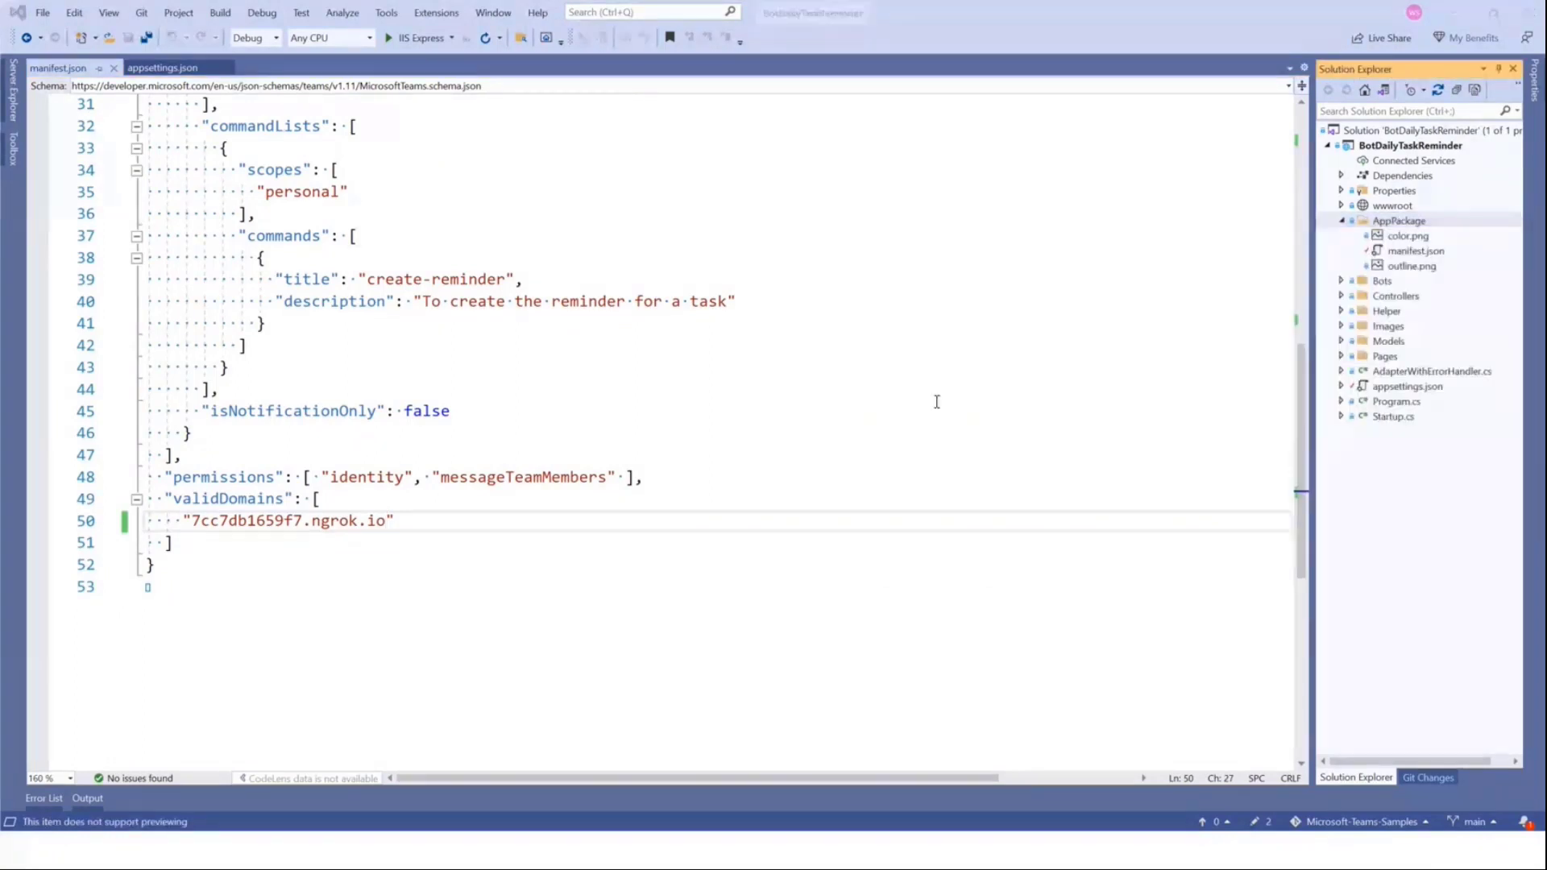
right_click(669, 234)
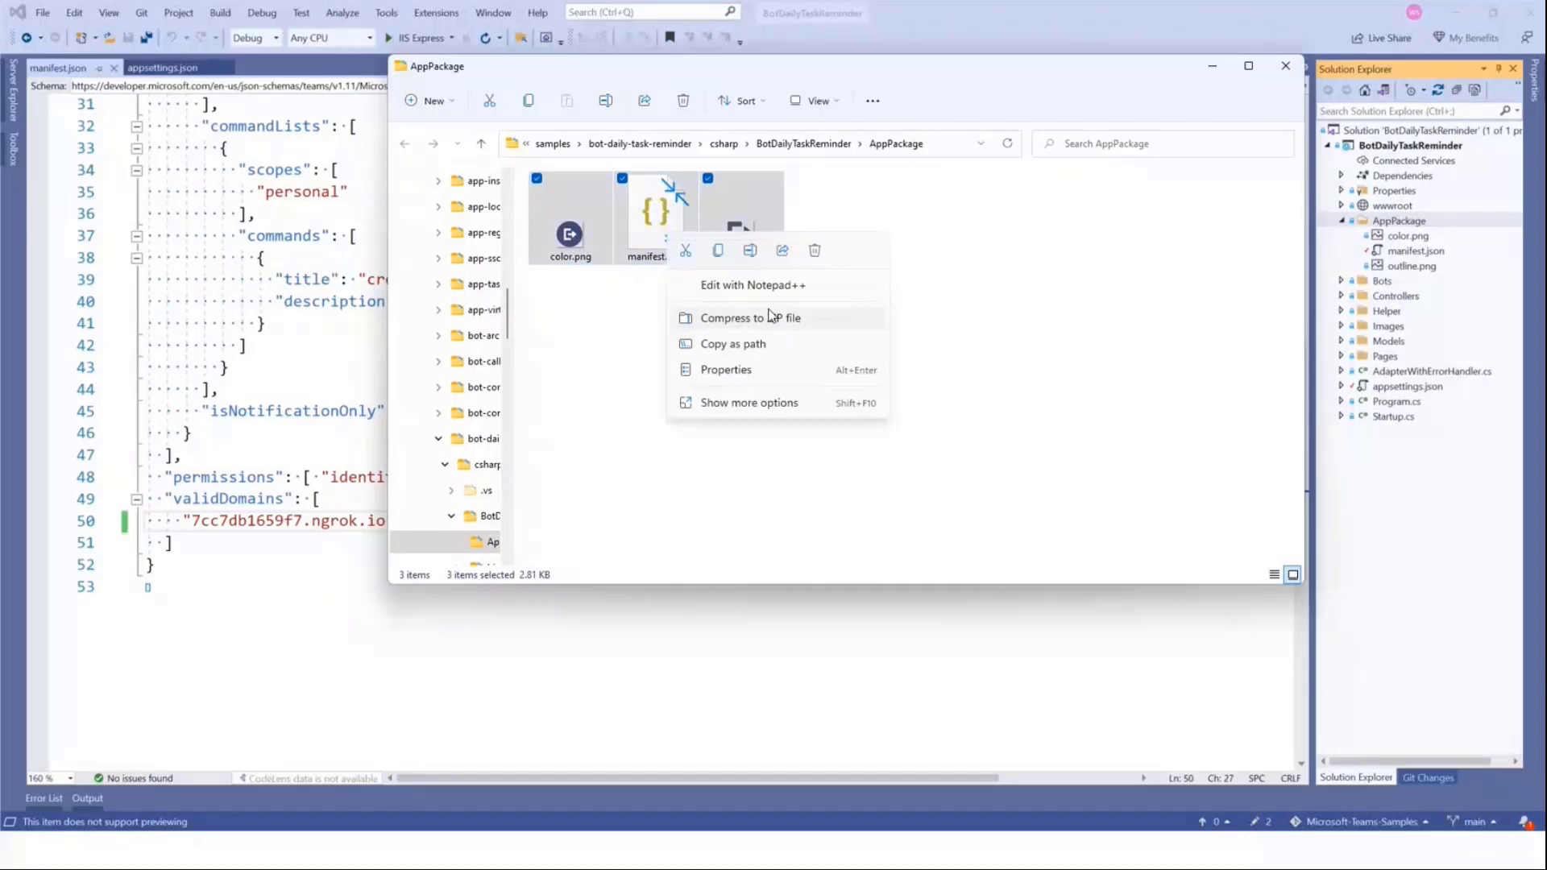
click(770, 318)
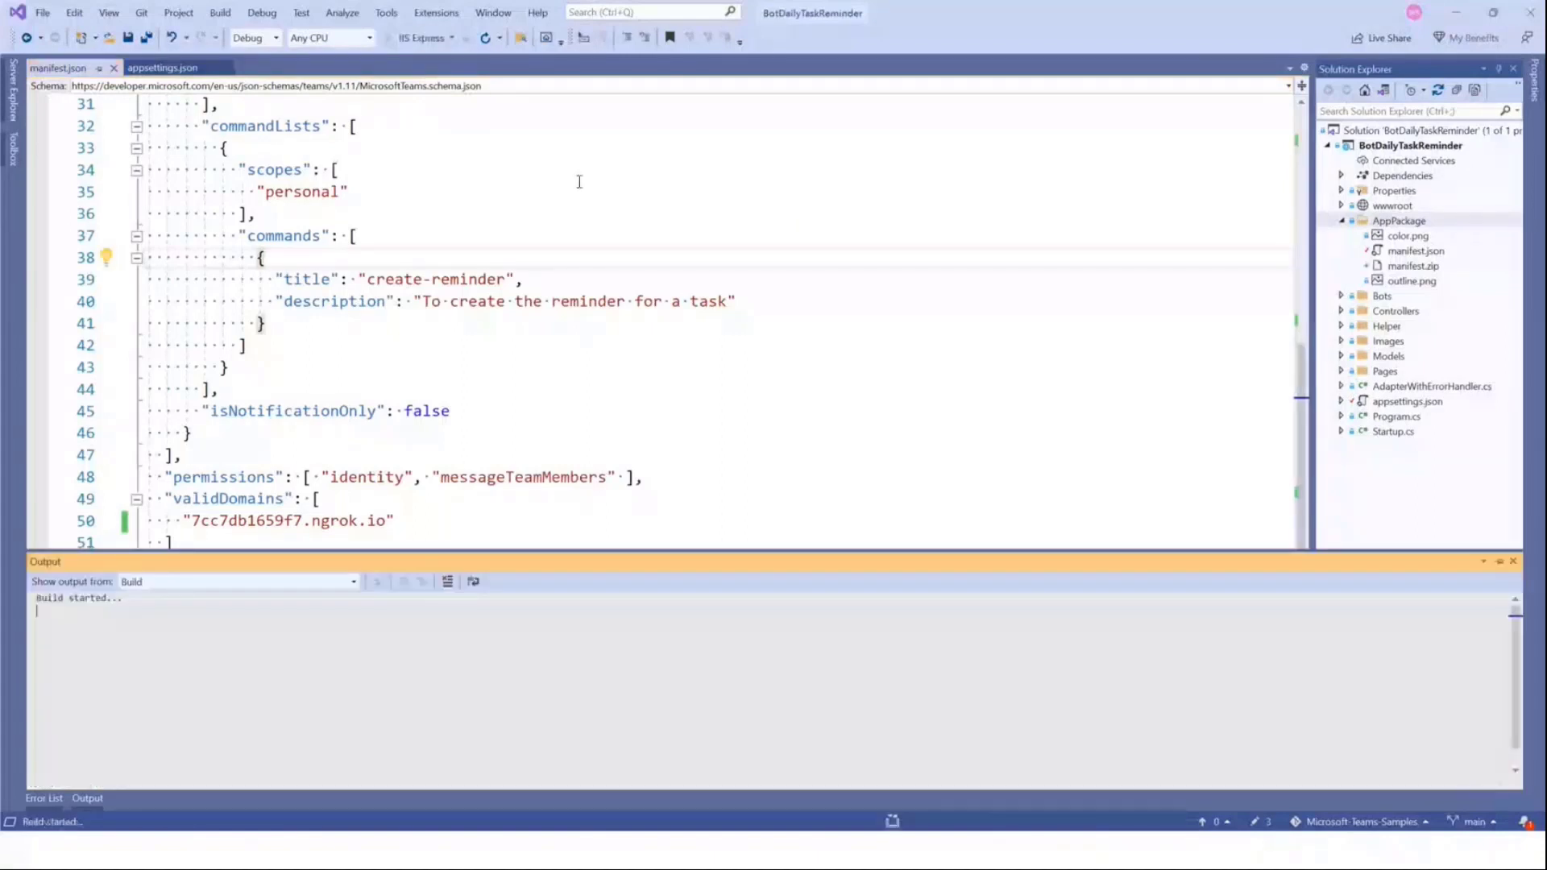
Step: Build the BotDailyTaskReminder solution and check the running bot's page at its ngrok address and localhost:3978
key(ctrl+shift+b)
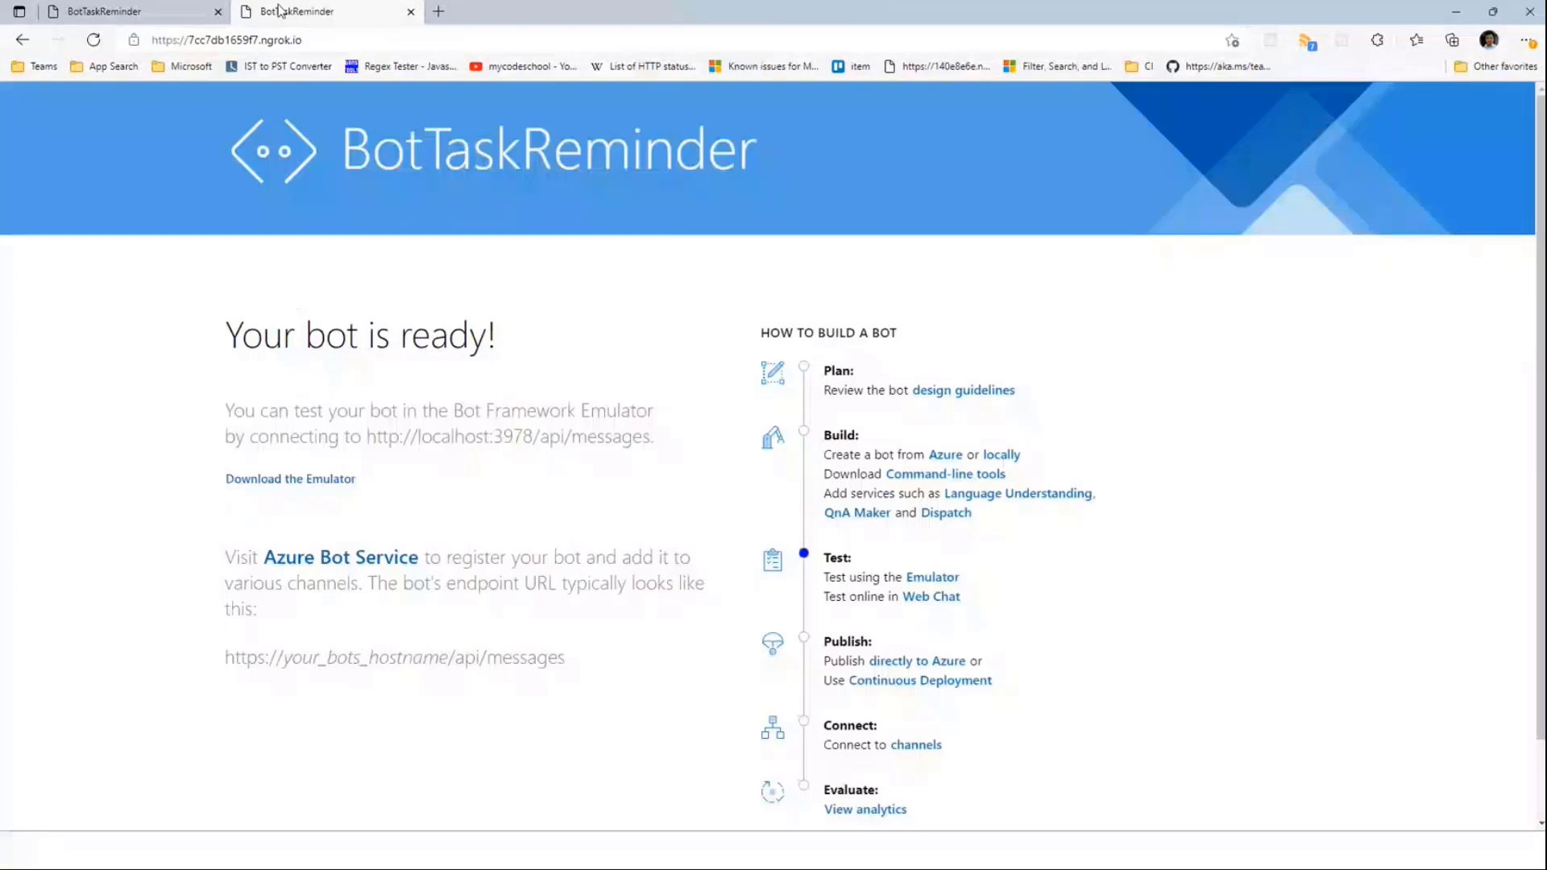
key(ctrl+shift+Tab)
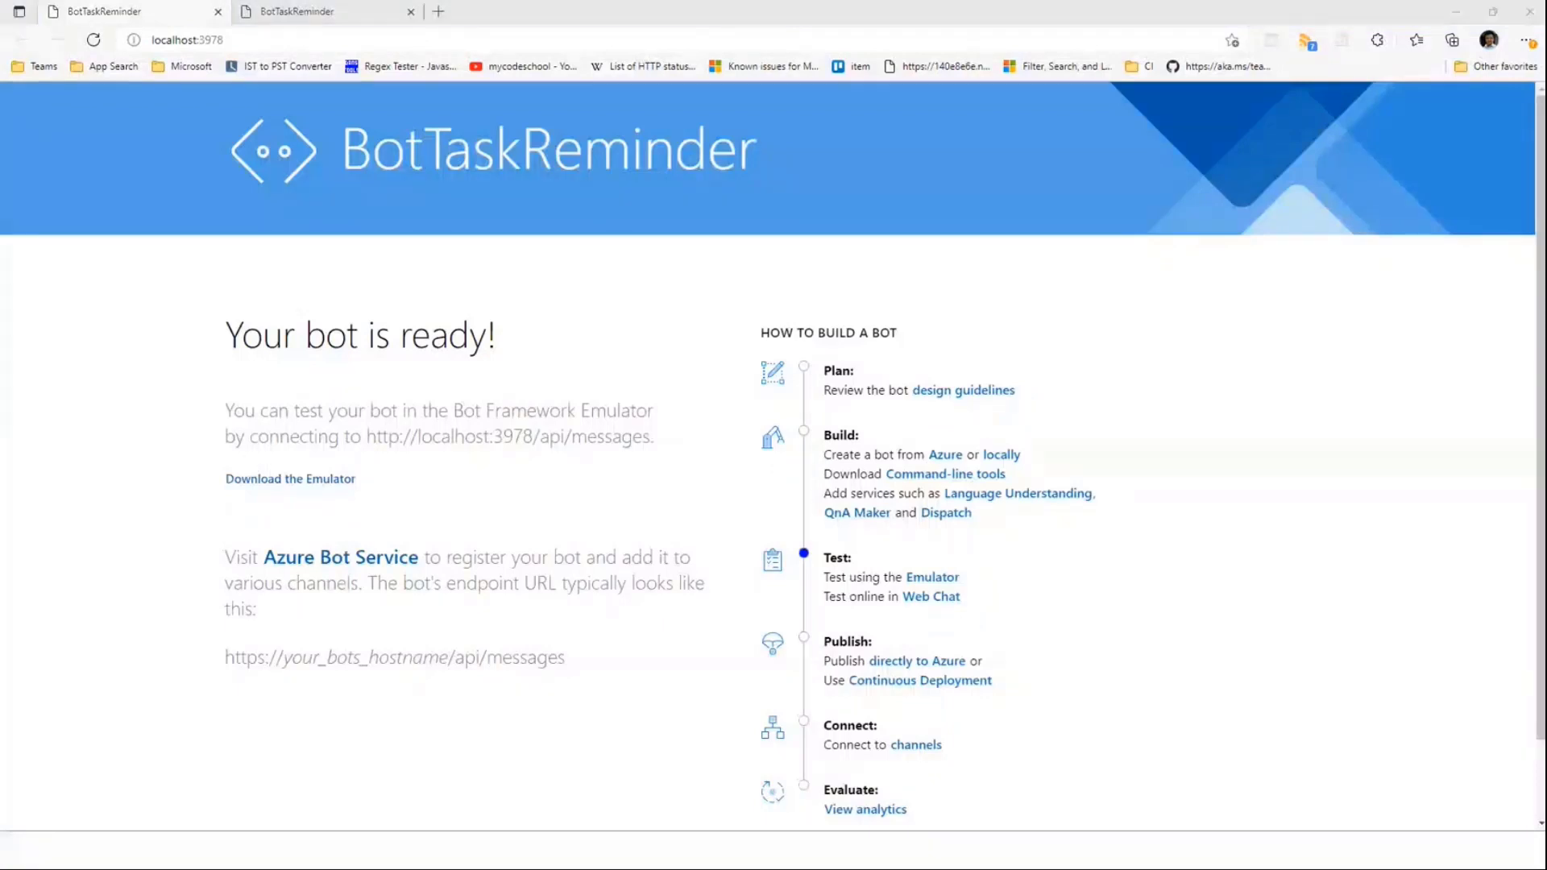
Step: Switch to Microsoft Teams and examine the task title on the latest reminder card in the Daily task reminder chat
key(alt+Tab)
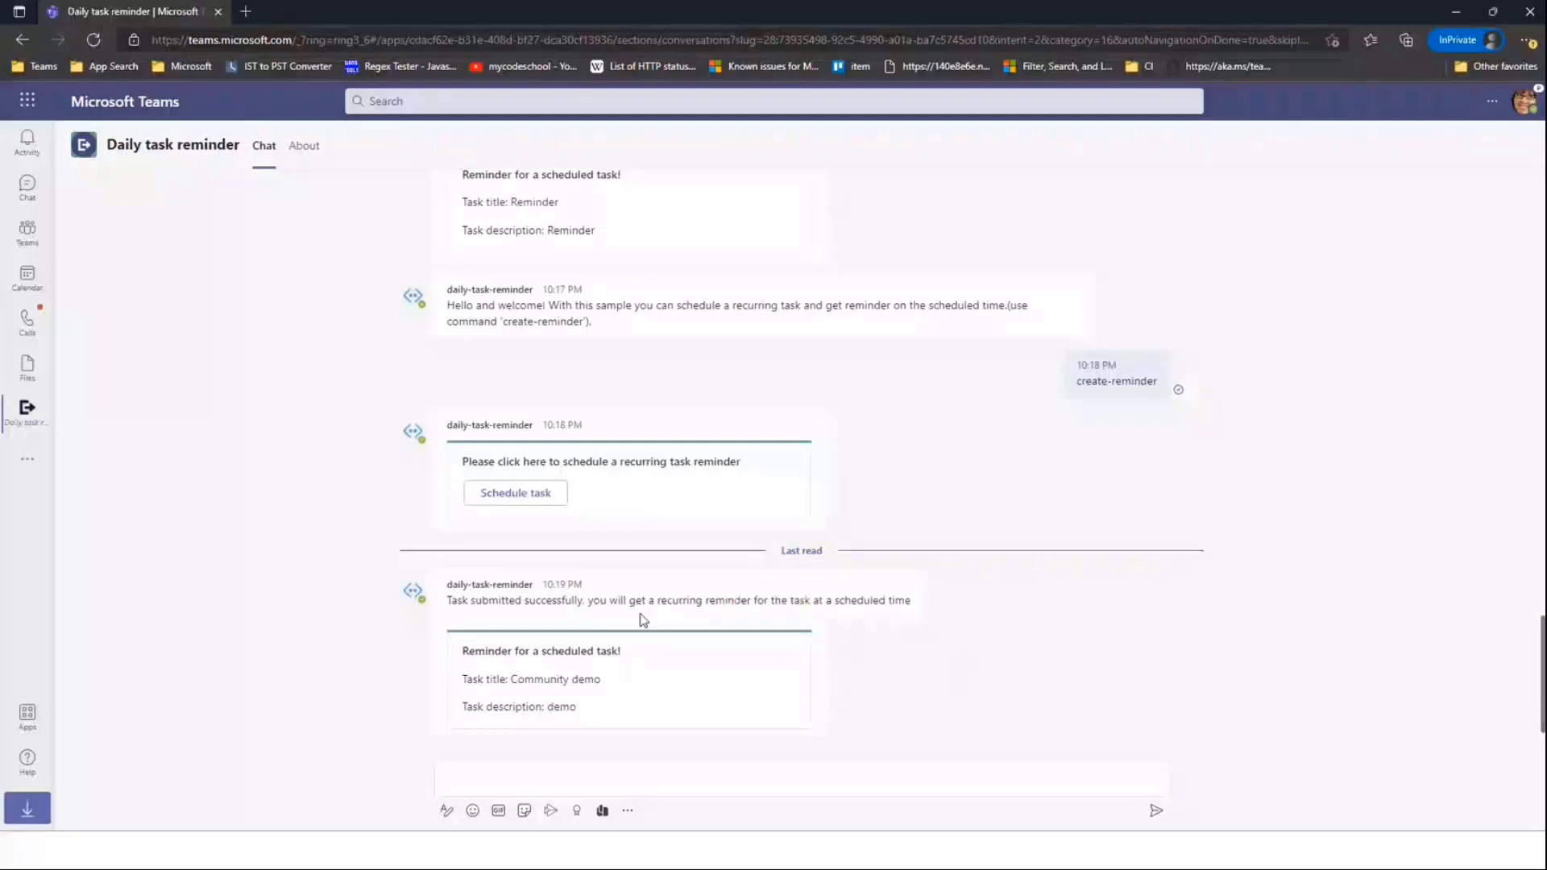
drag(516, 680, 603, 682)
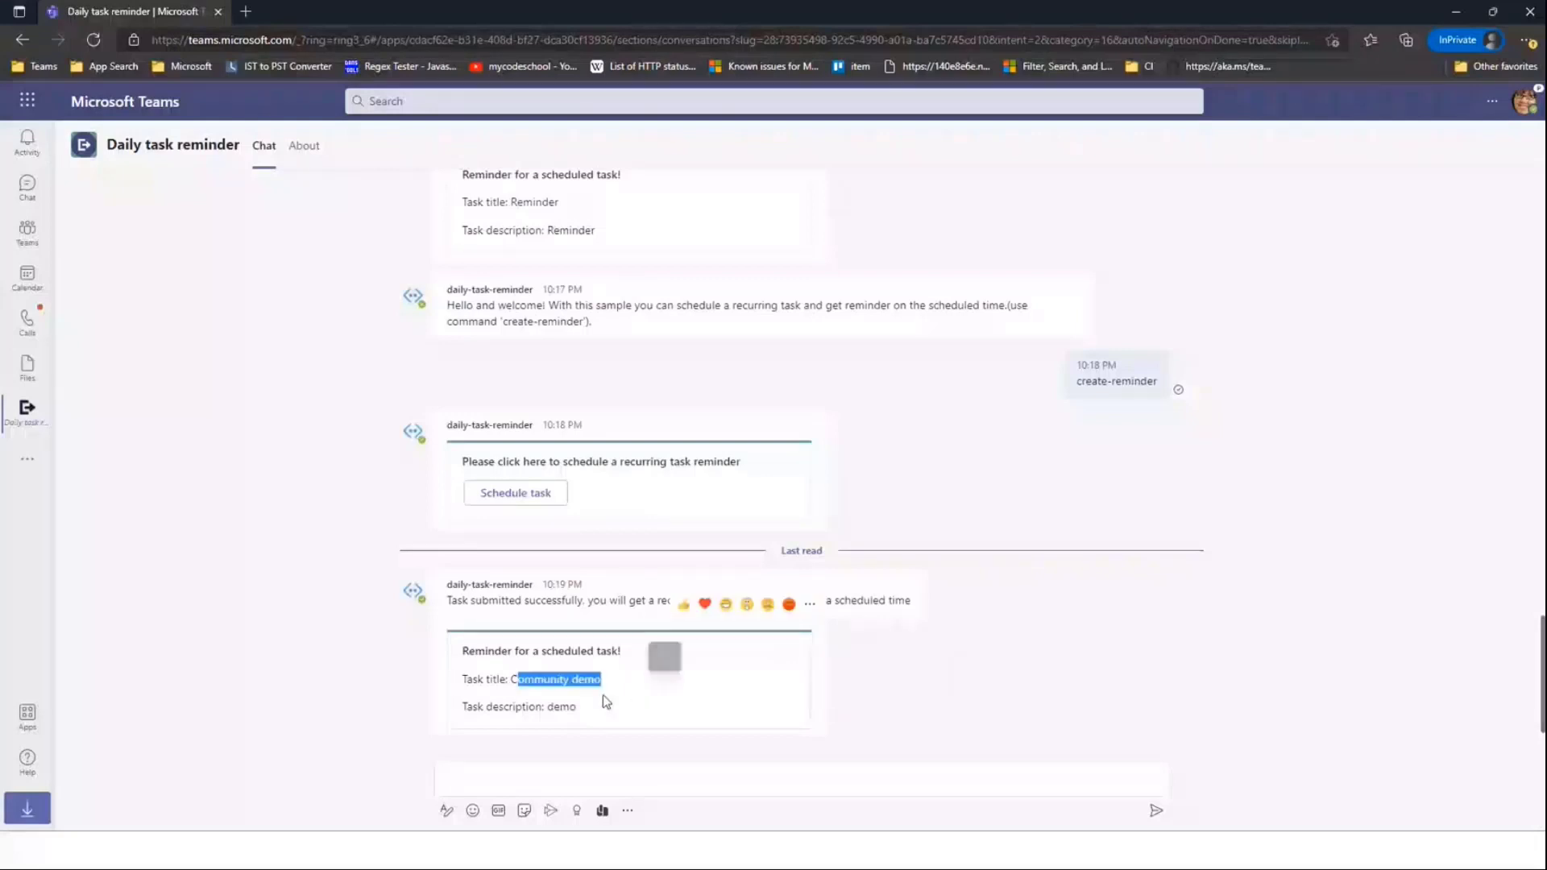
Step: Upload the sample's zipped app package to Teams as a custom app and add Daily task reminder
click(603, 696)
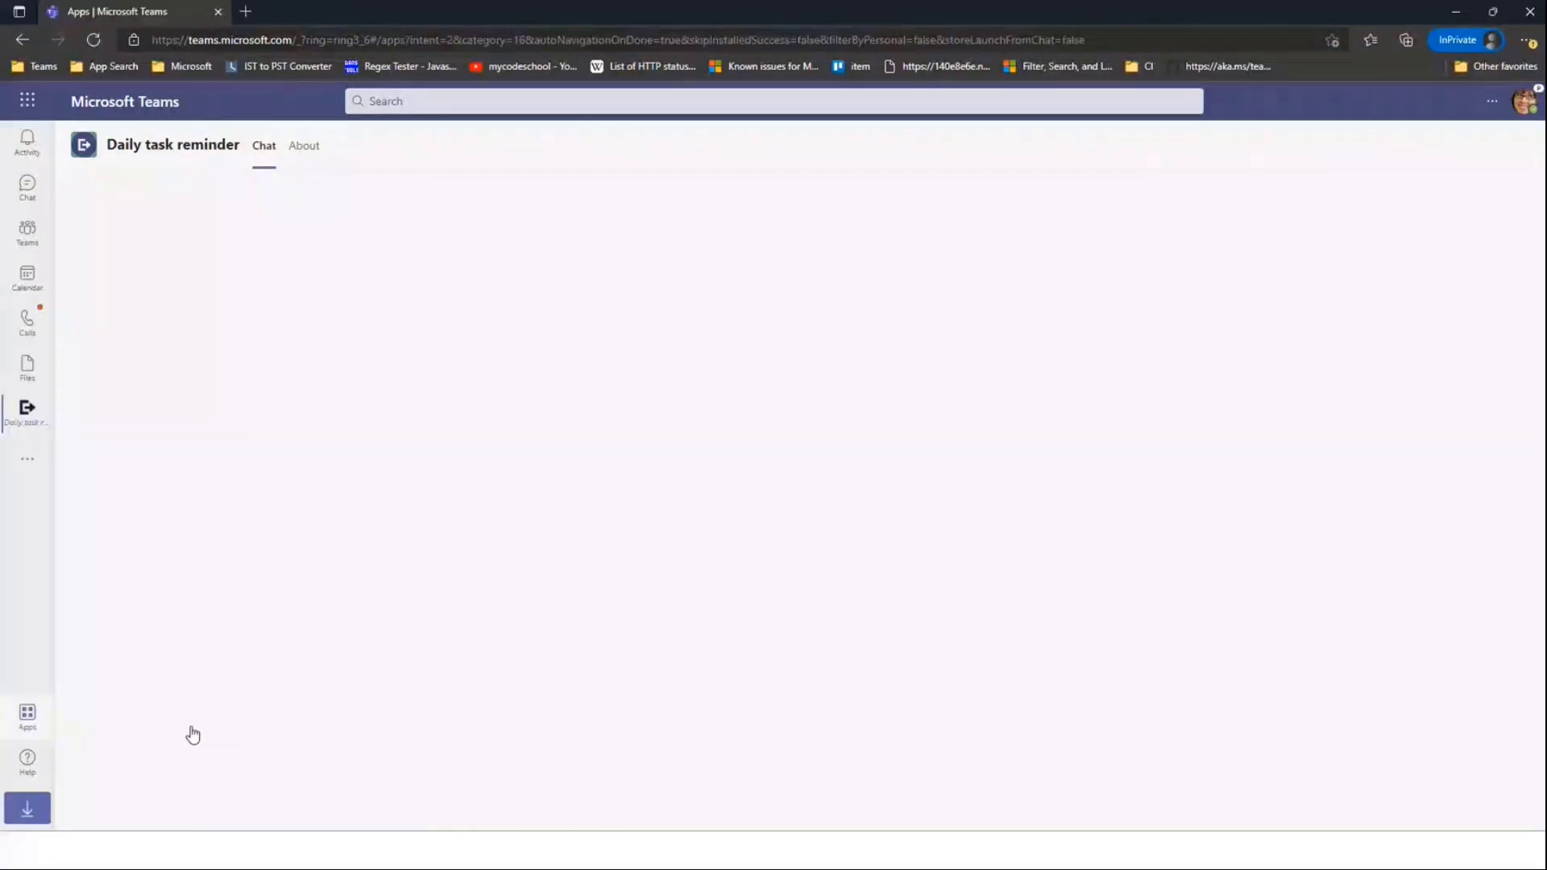
key(alt+Tab)
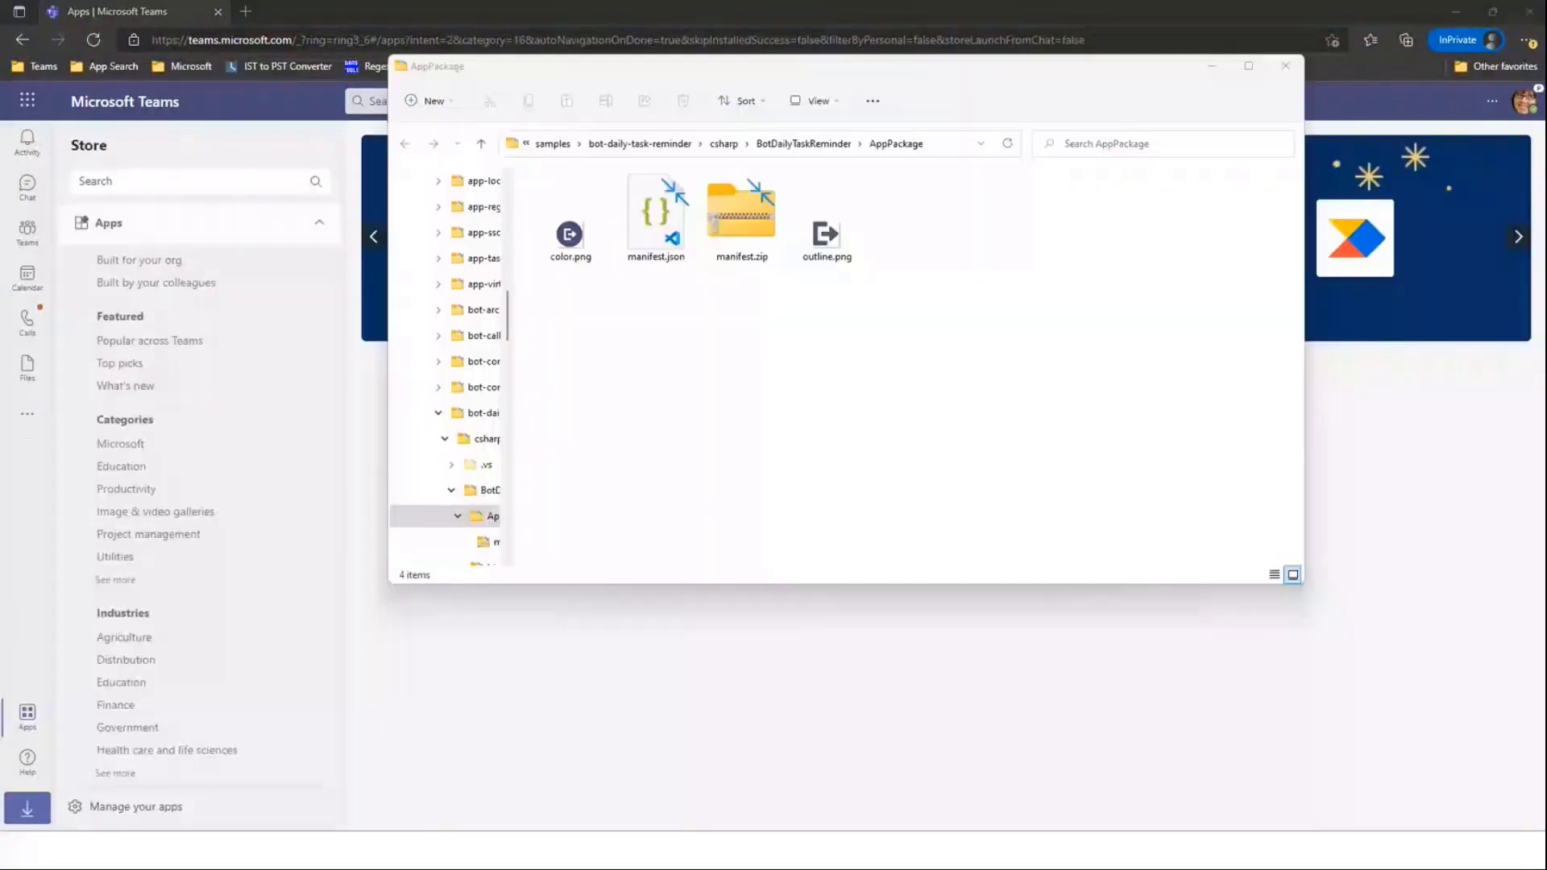
key(alt+Tab)
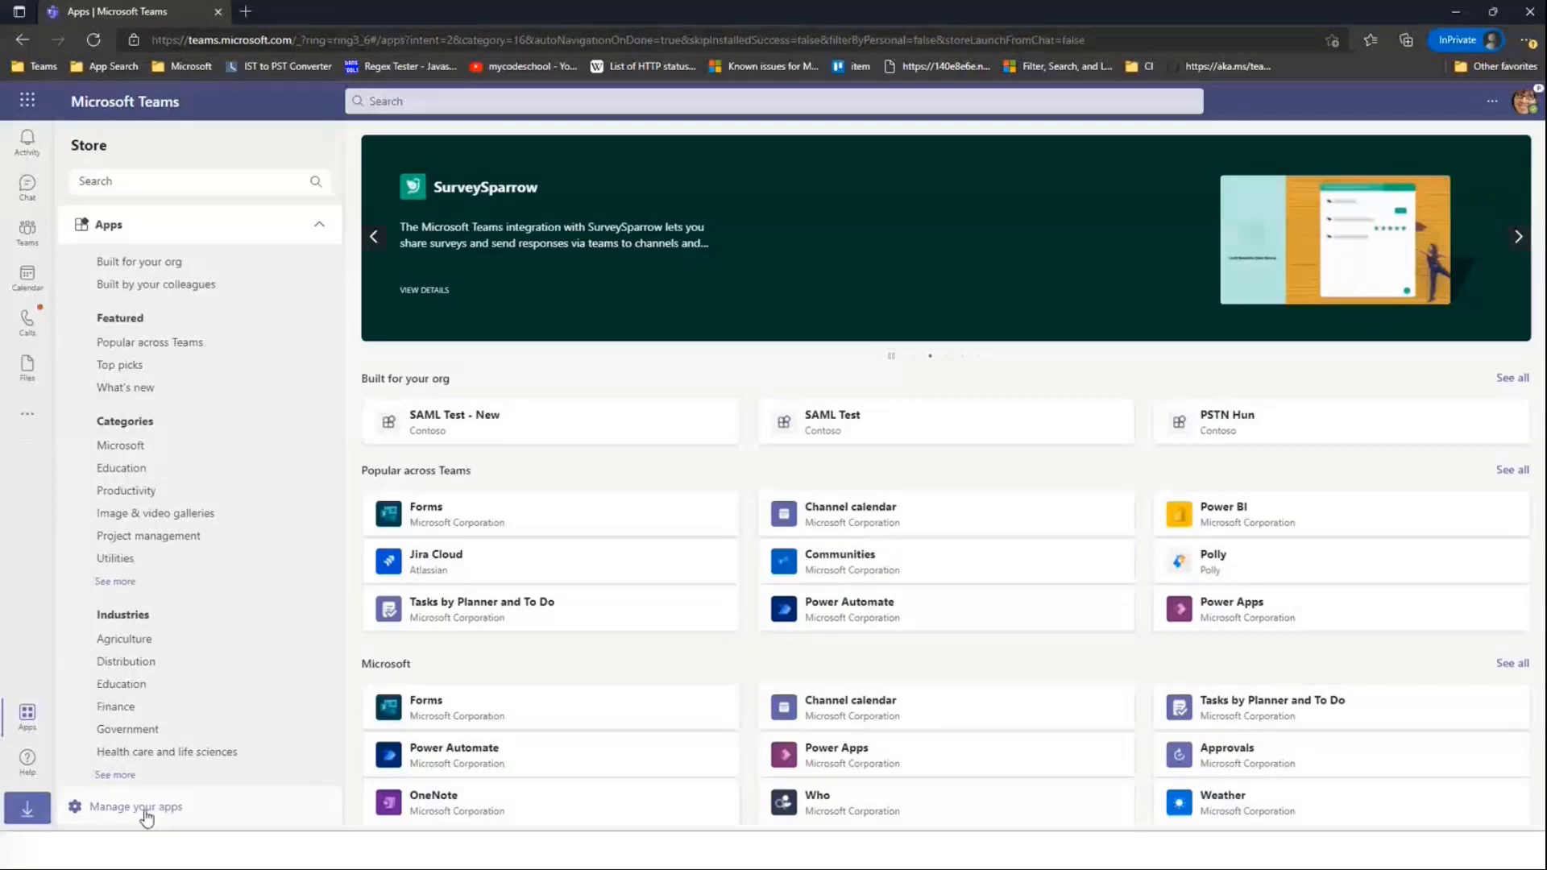
click(145, 808)
click(833, 380)
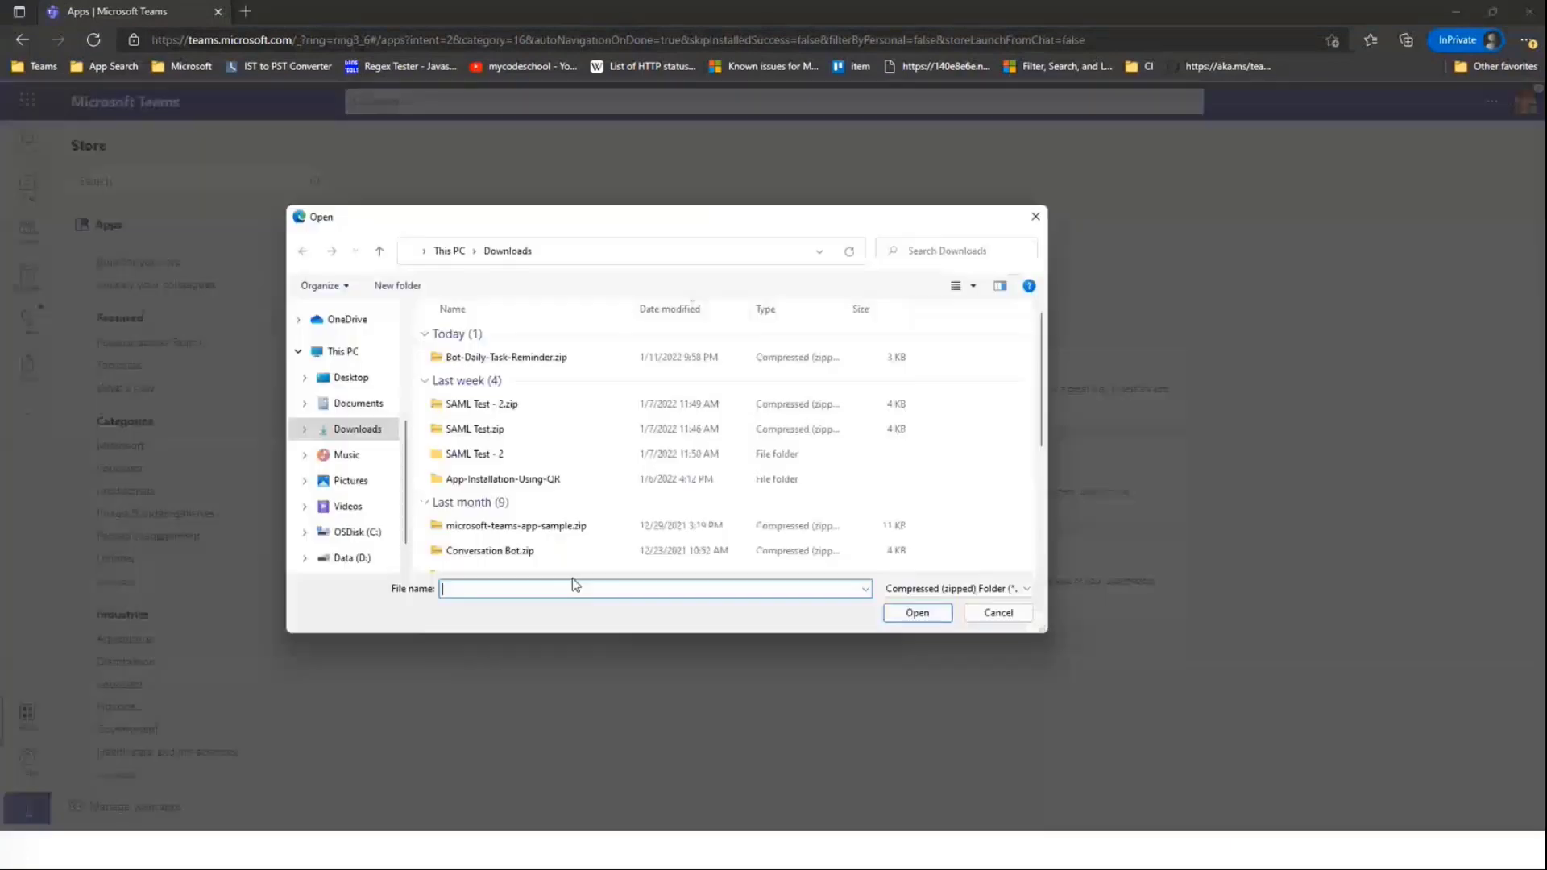
double_click(587, 365)
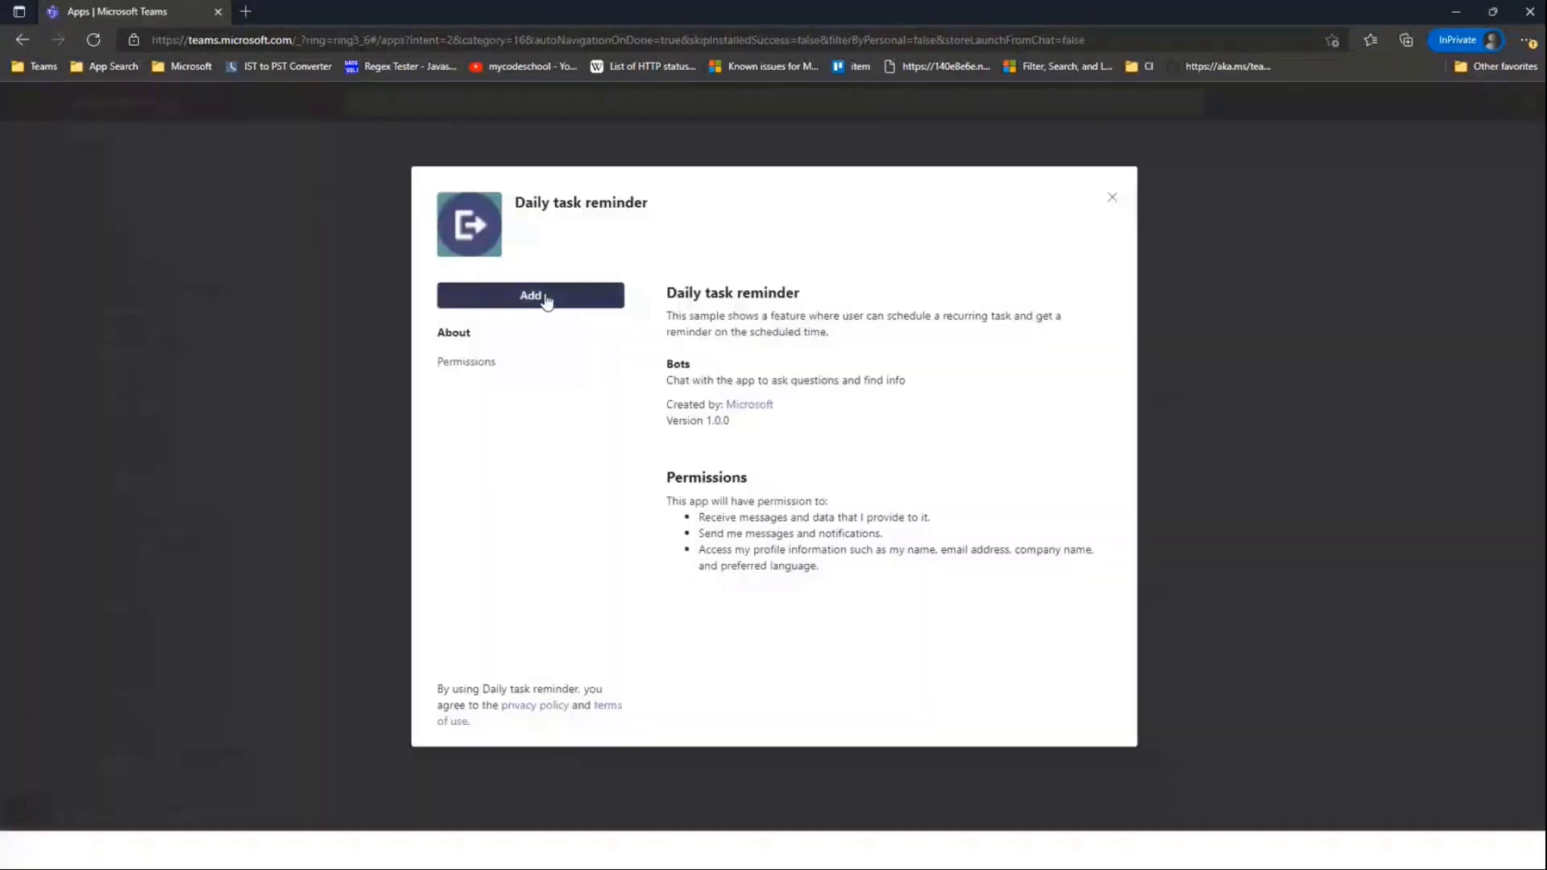
click(546, 298)
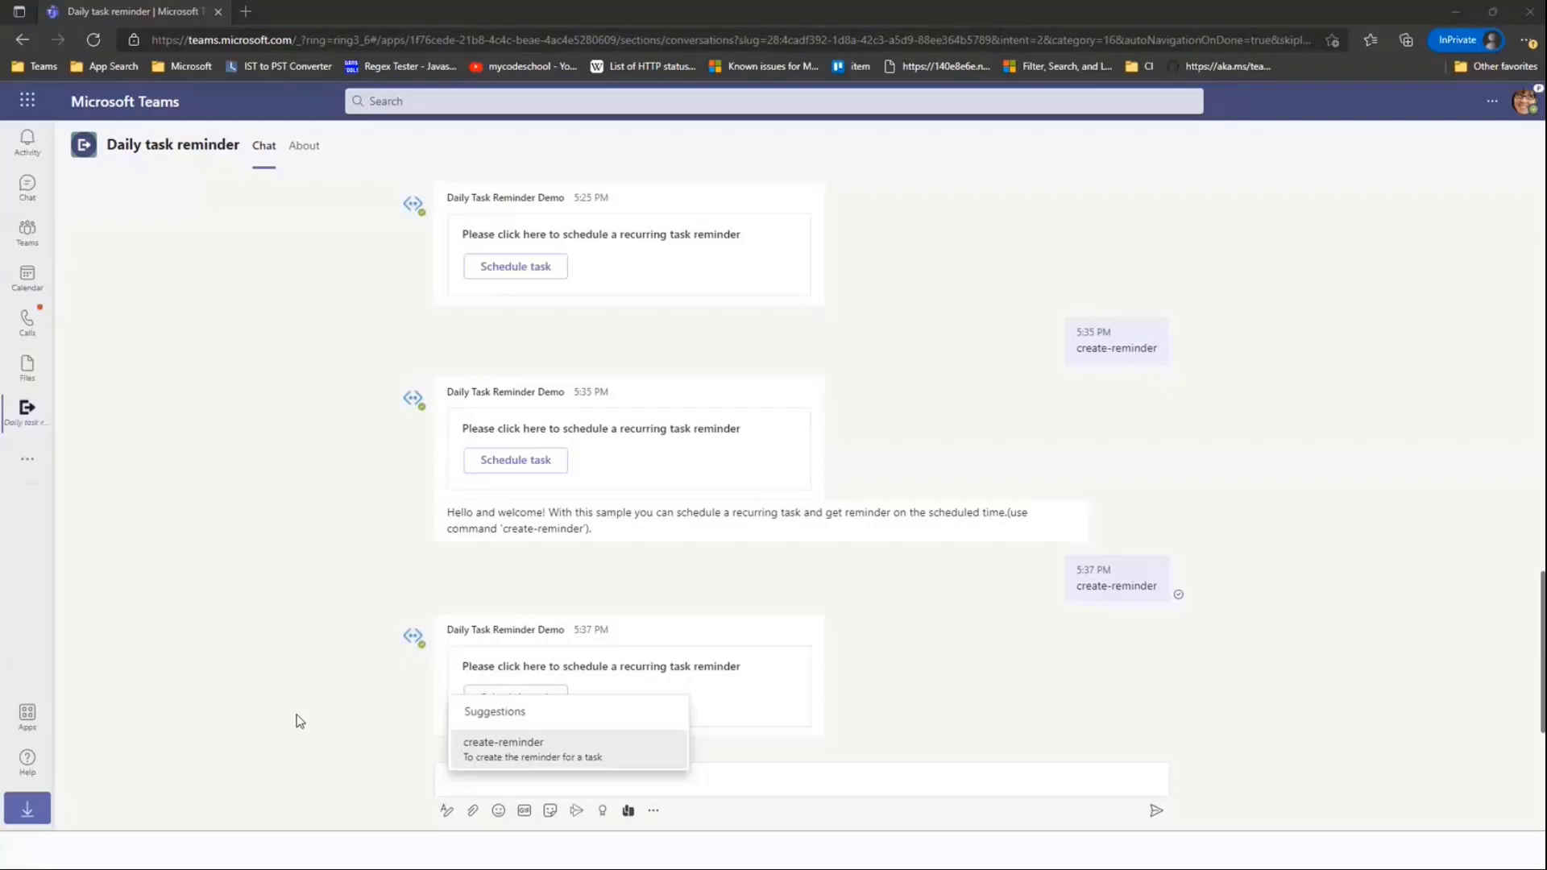
Step: Check the ngrok console for the bot's incoming /api/messages requests and read the welcome message in the Daily task reminder chat
key(alt+Tab)
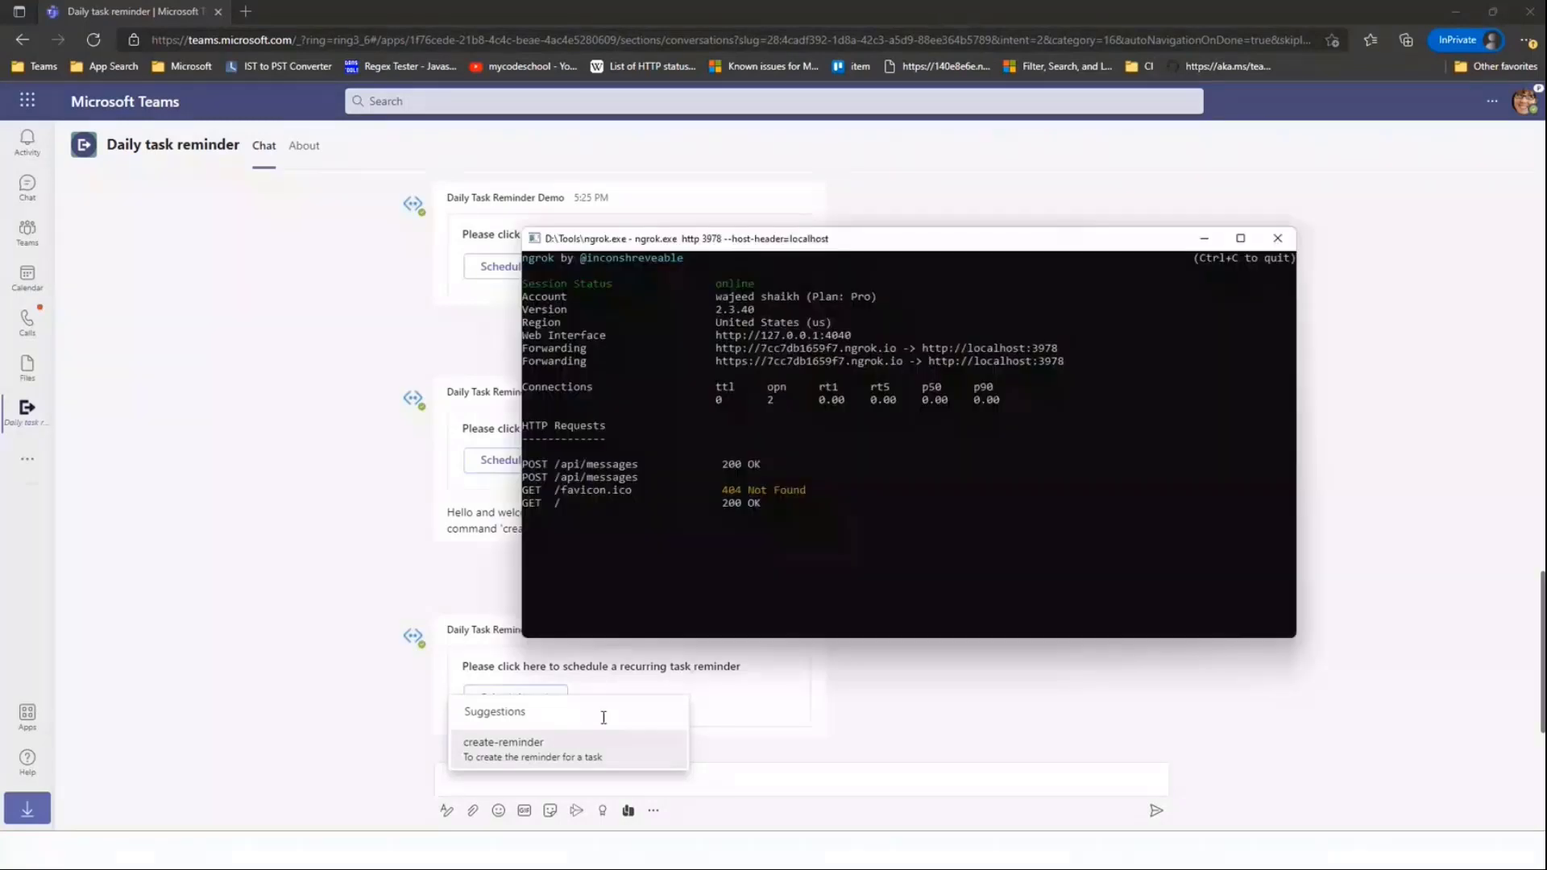
drag(734, 239, 1037, 242)
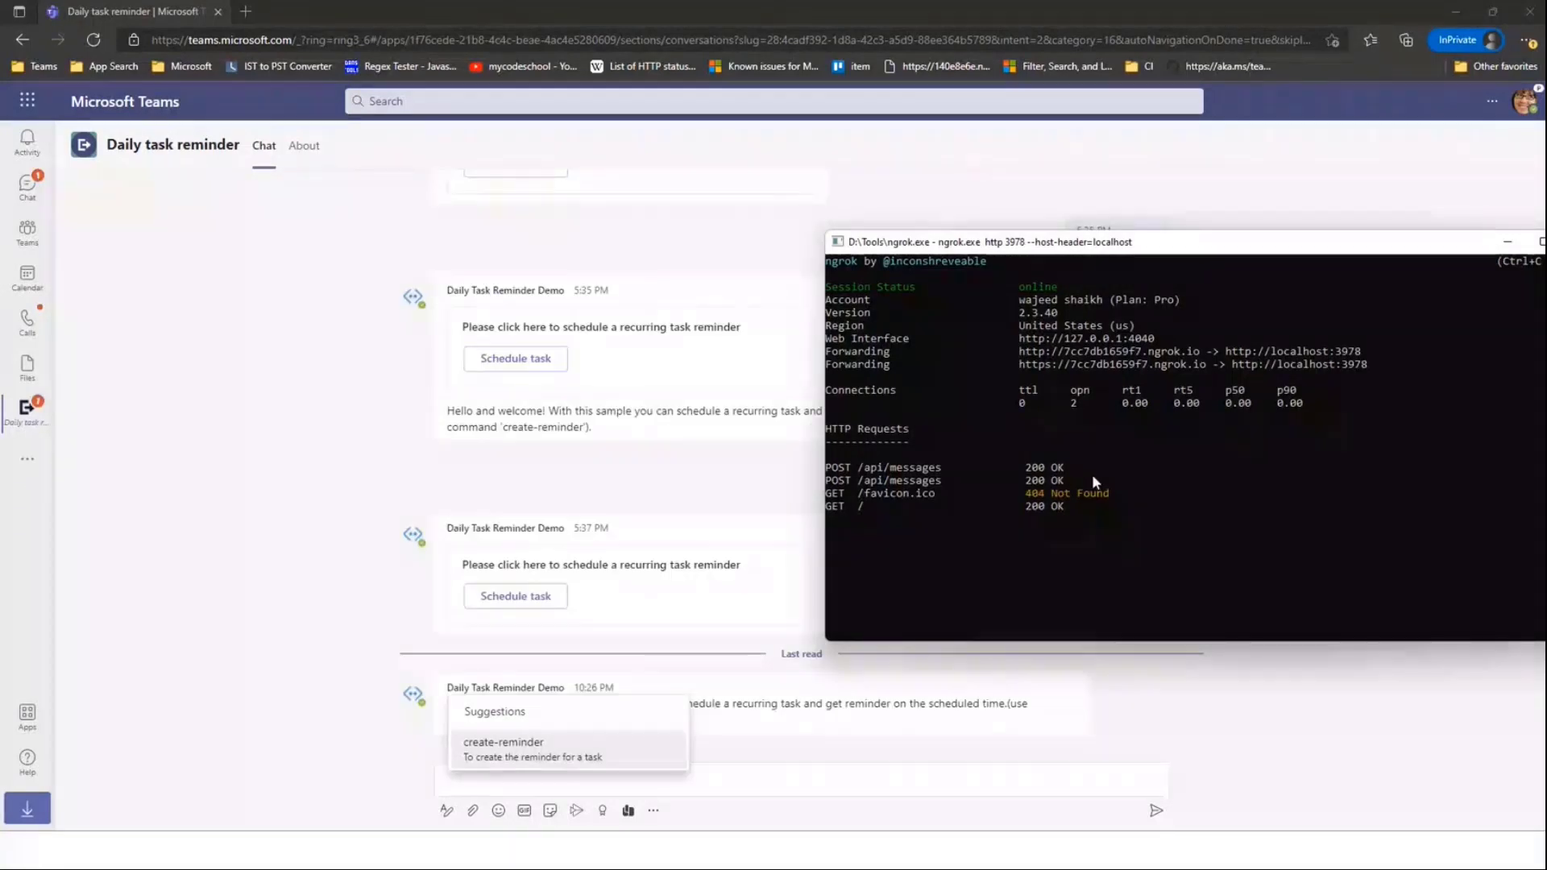
drag(549, 704, 669, 722)
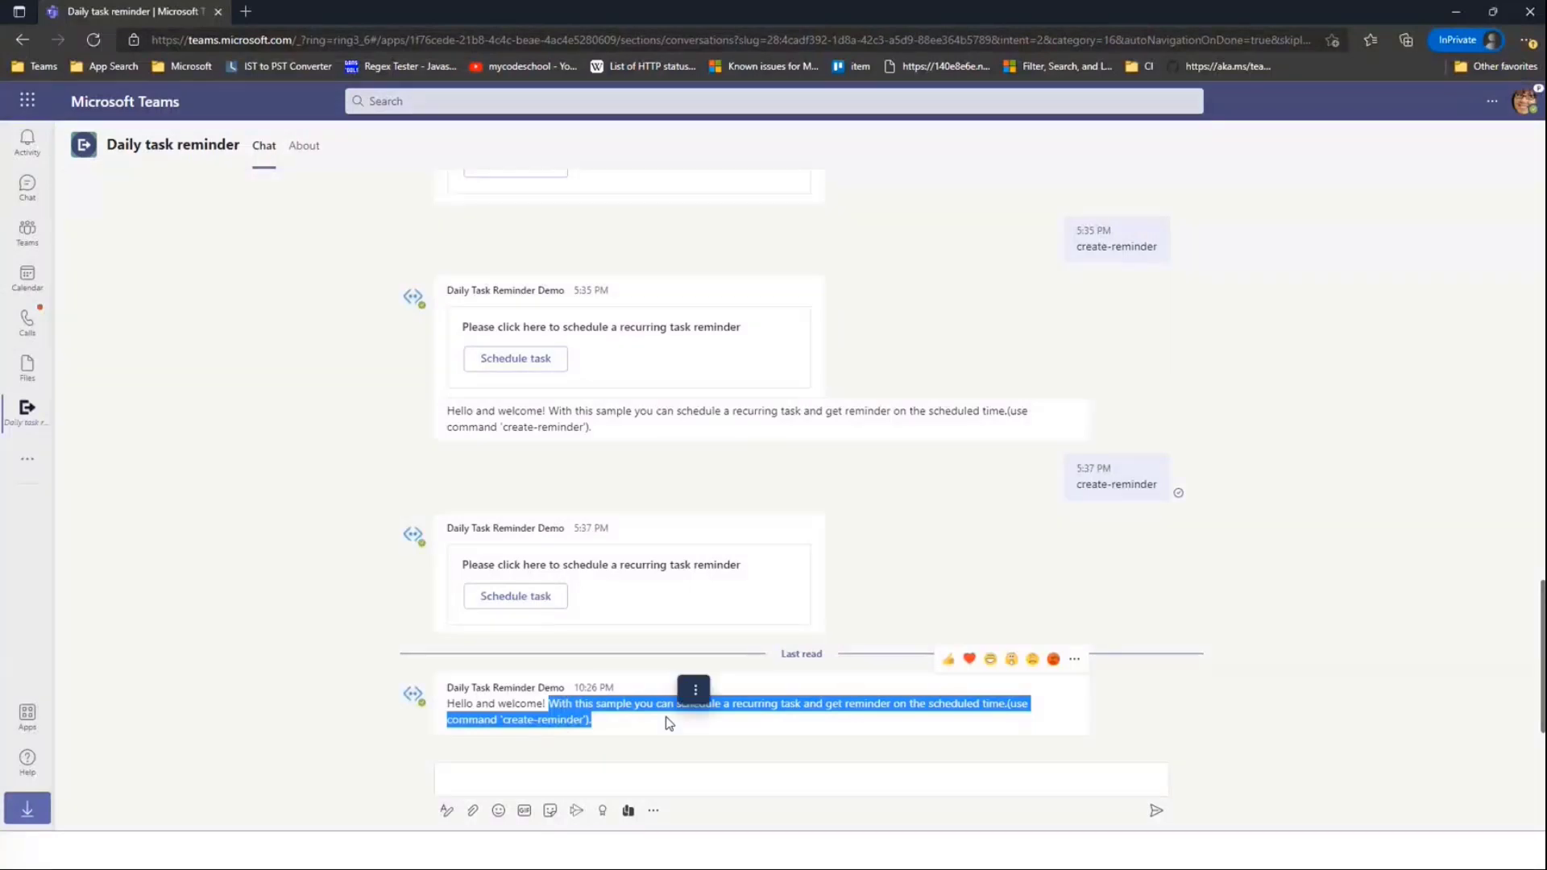
Step: Send the create-reminder command to the bot in the Daily task reminder chat
click(500, 749)
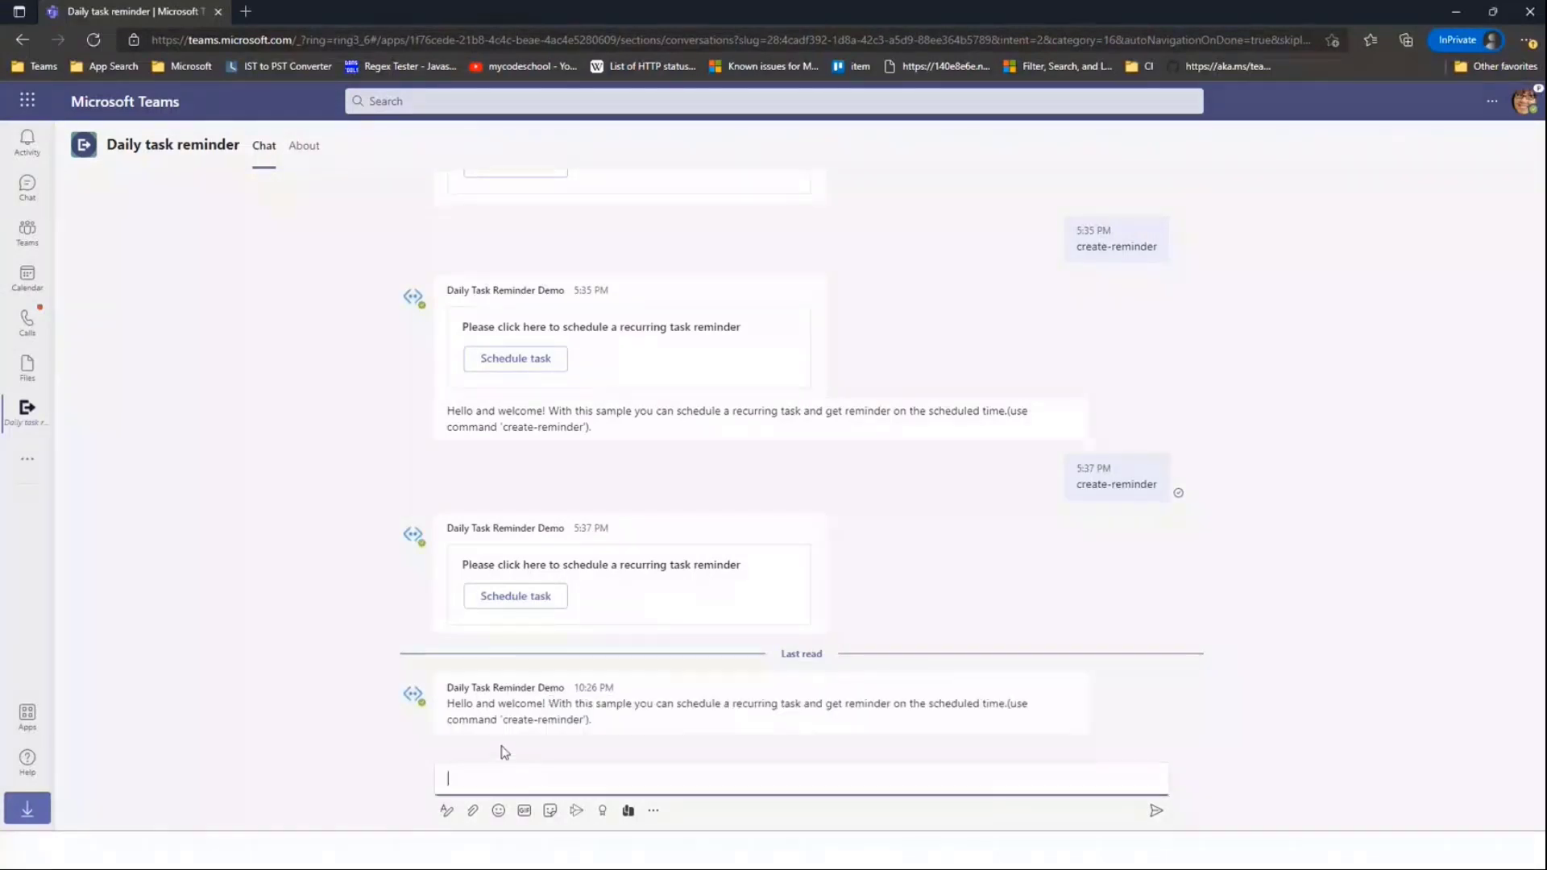
text(cre)
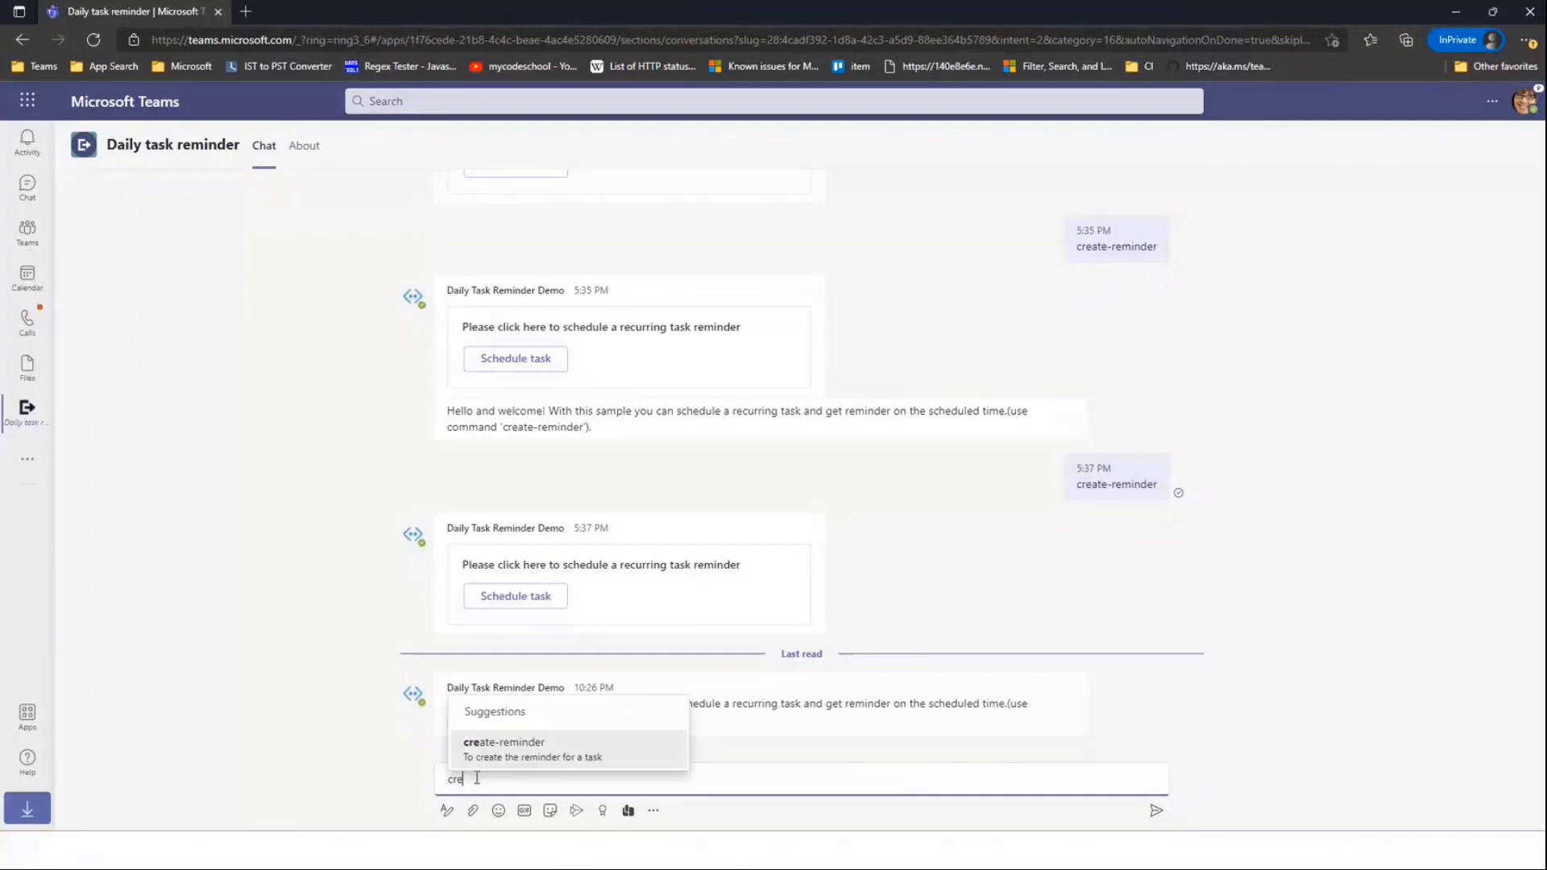
click(511, 758)
key(Return)
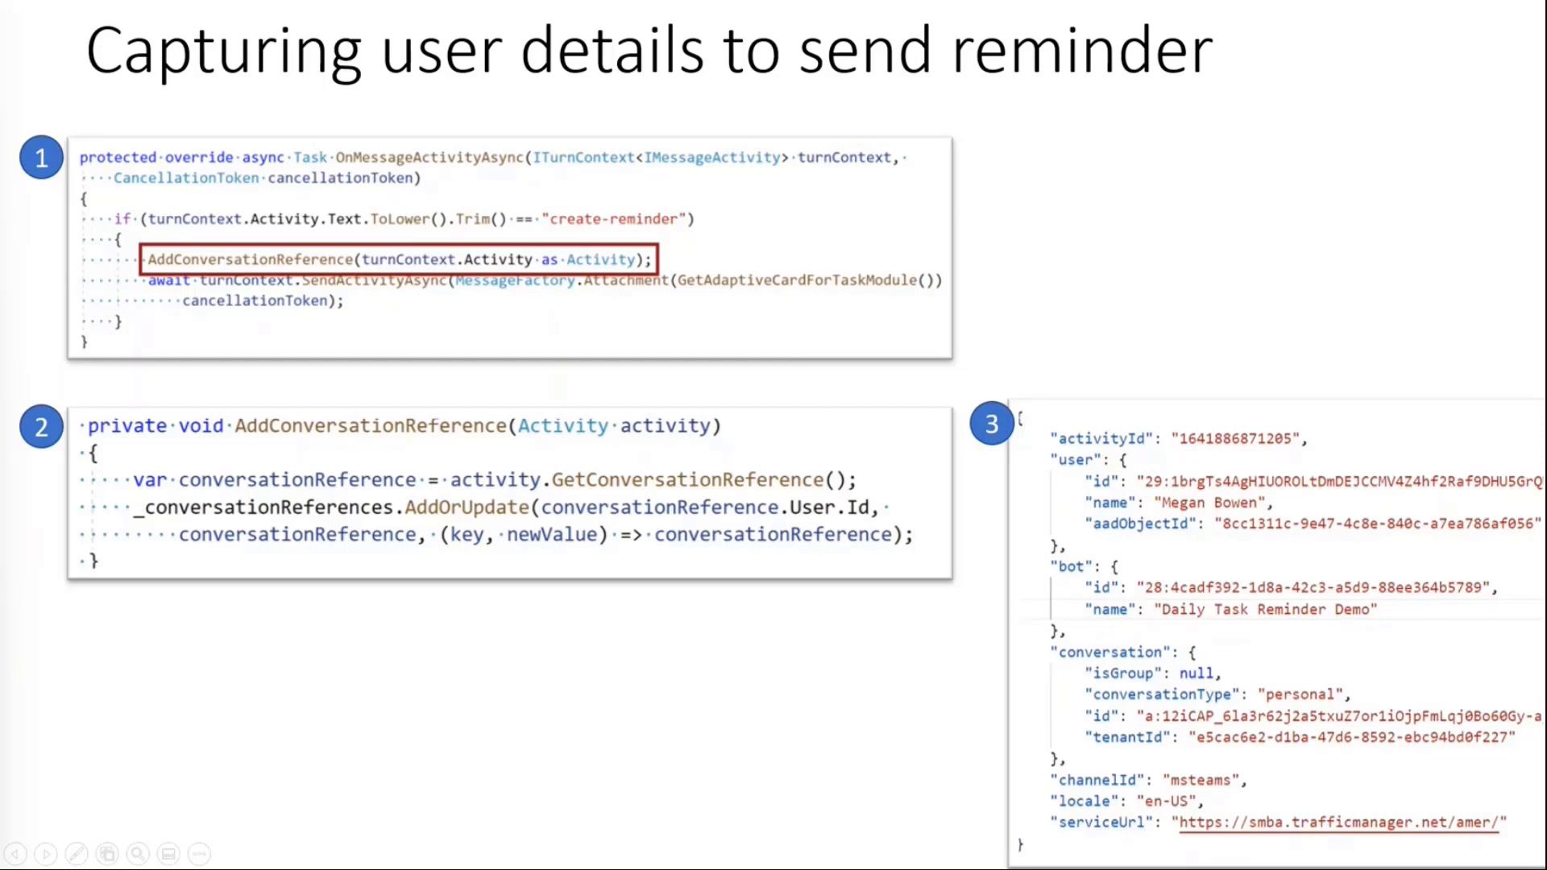
key(Right)
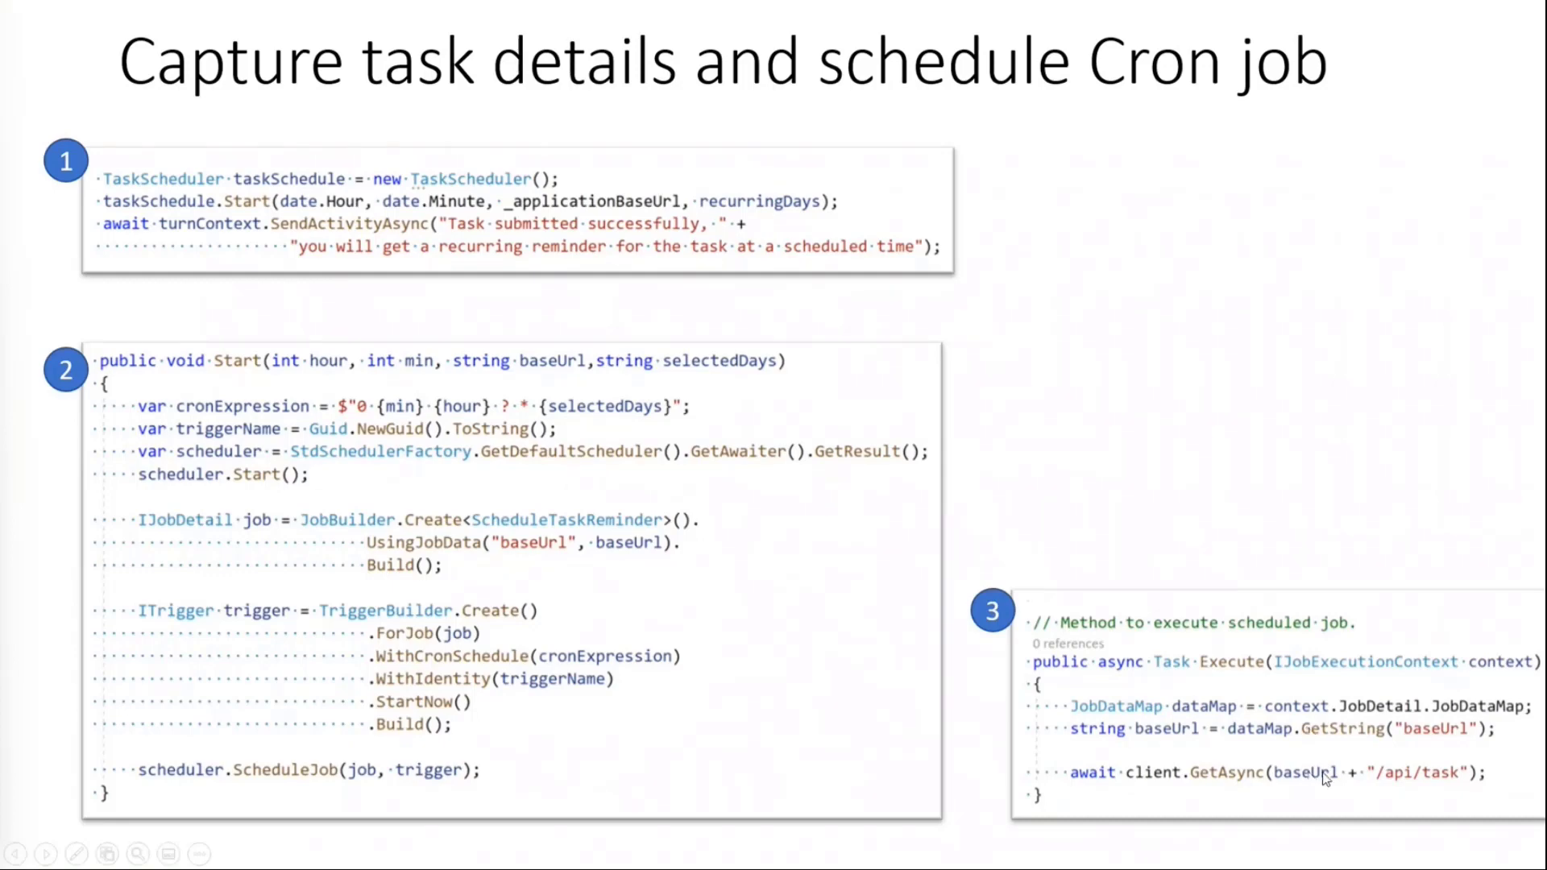
key(Right)
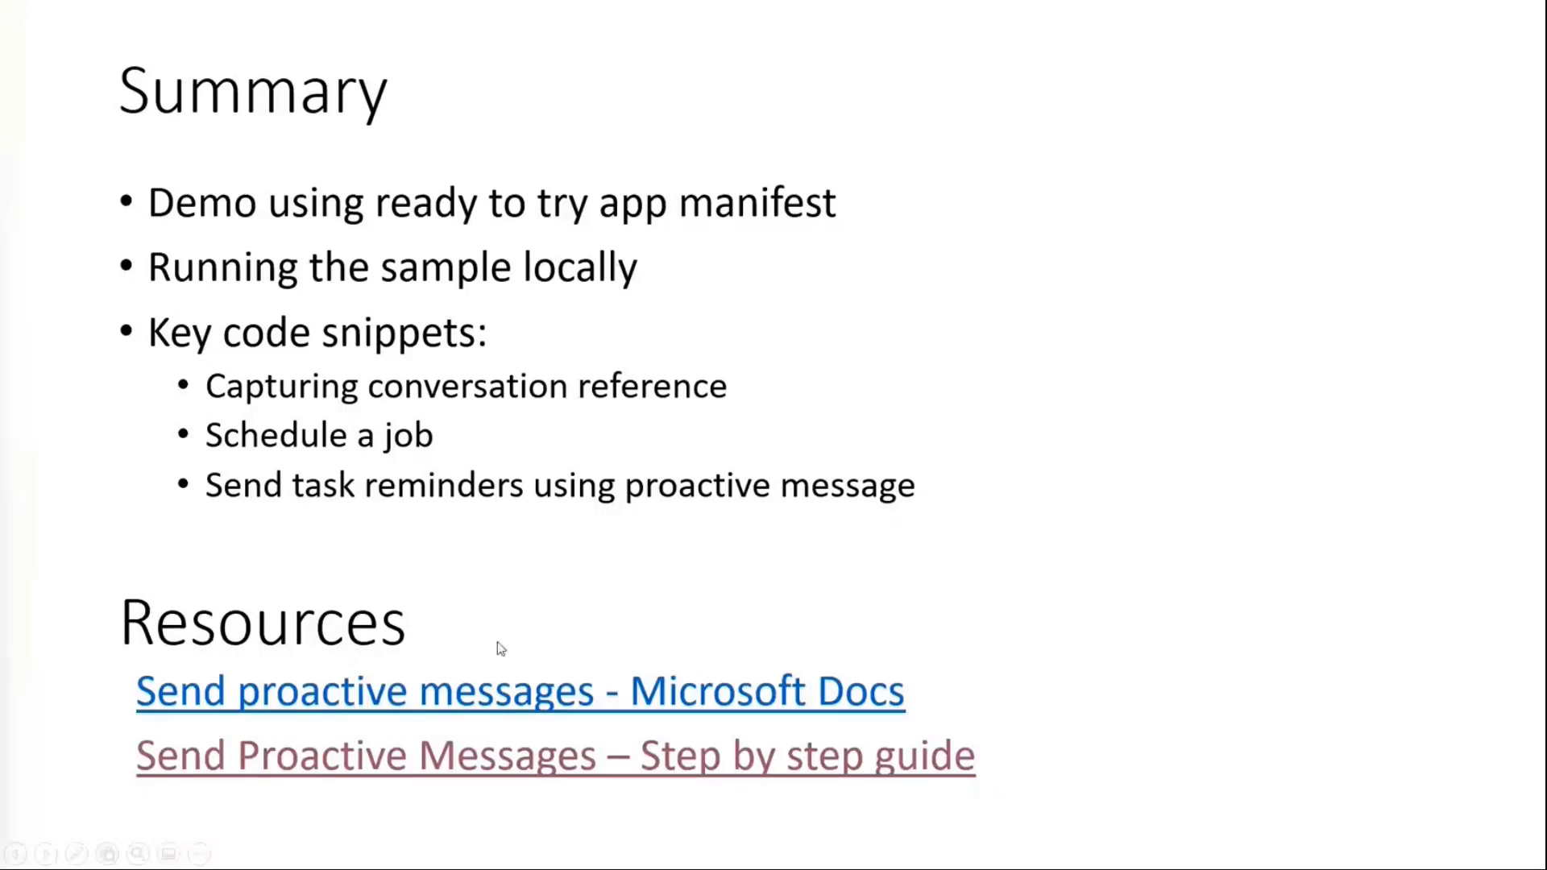
Step: Open the Send Proactive Messages step-by-step guide and examine its prerequisites, local environment setup and Teams app creation sections
click(454, 761)
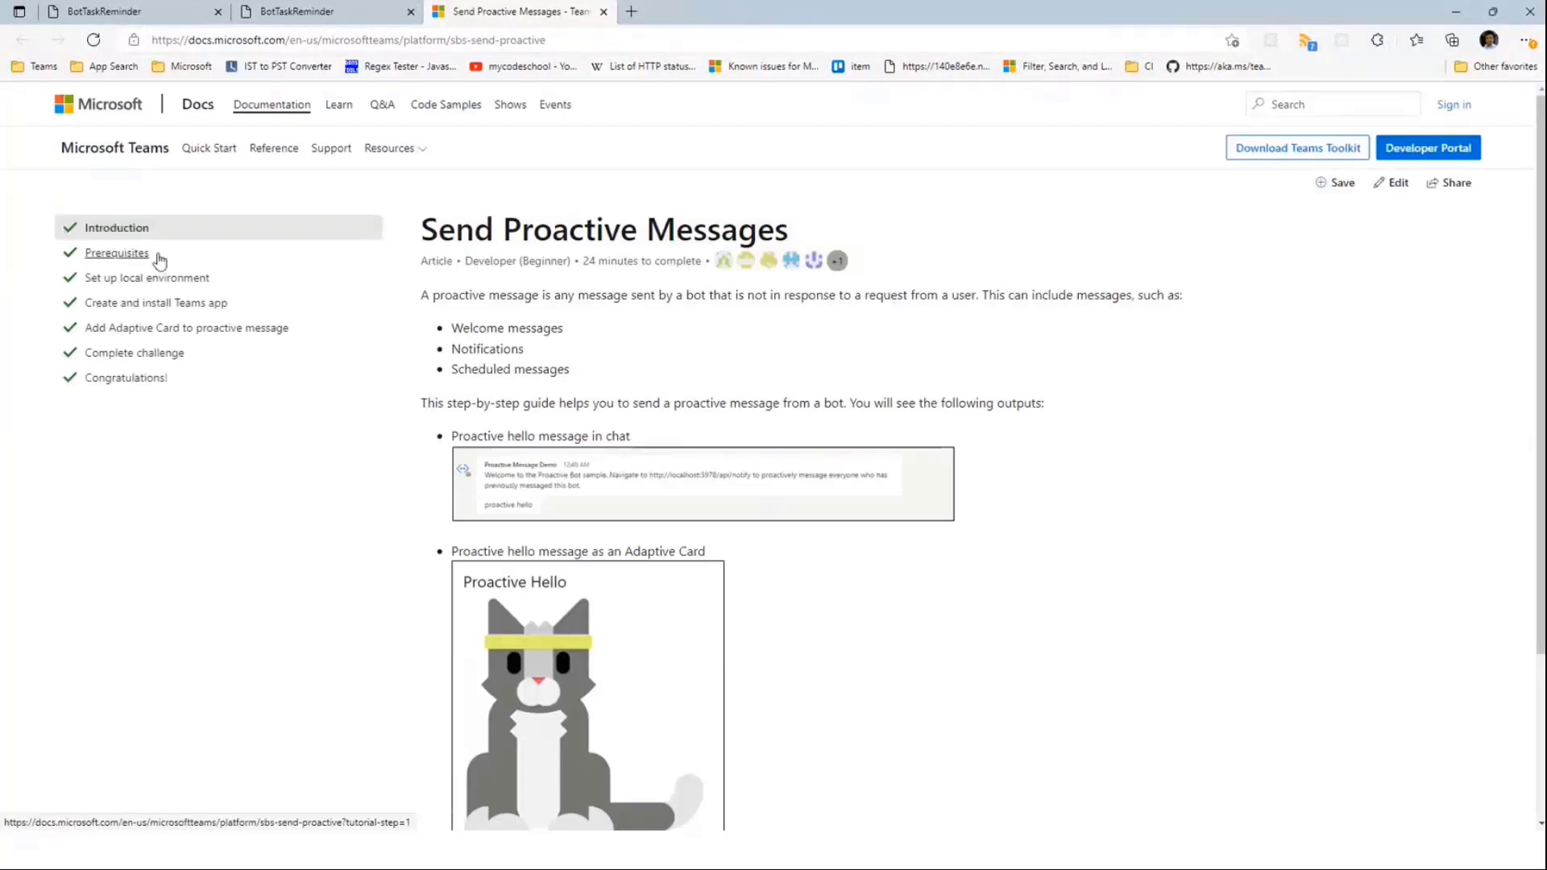
click(118, 253)
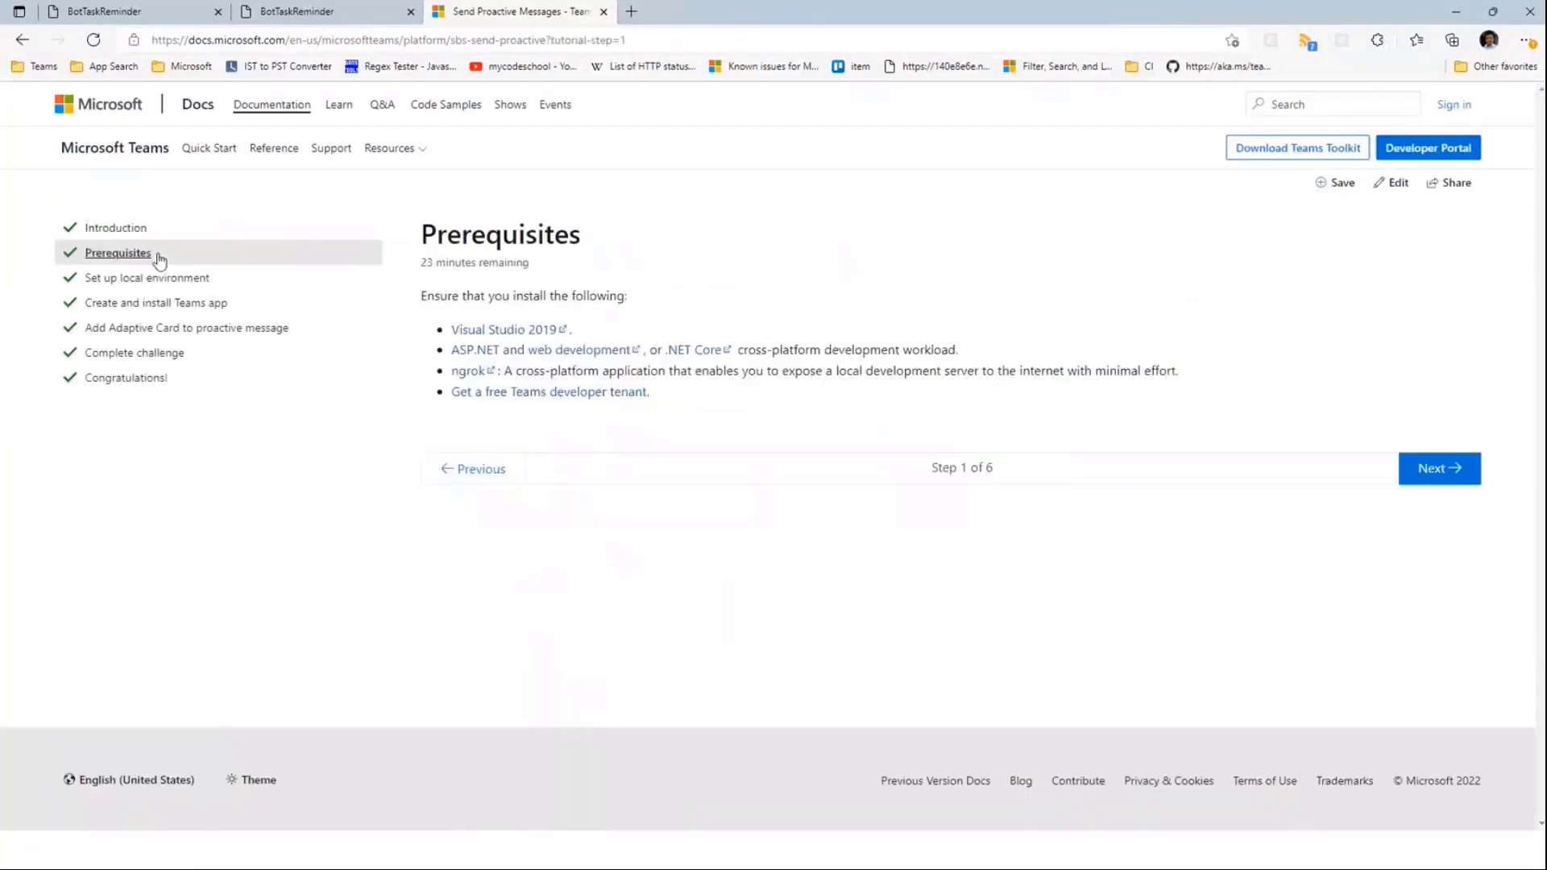
click(229, 279)
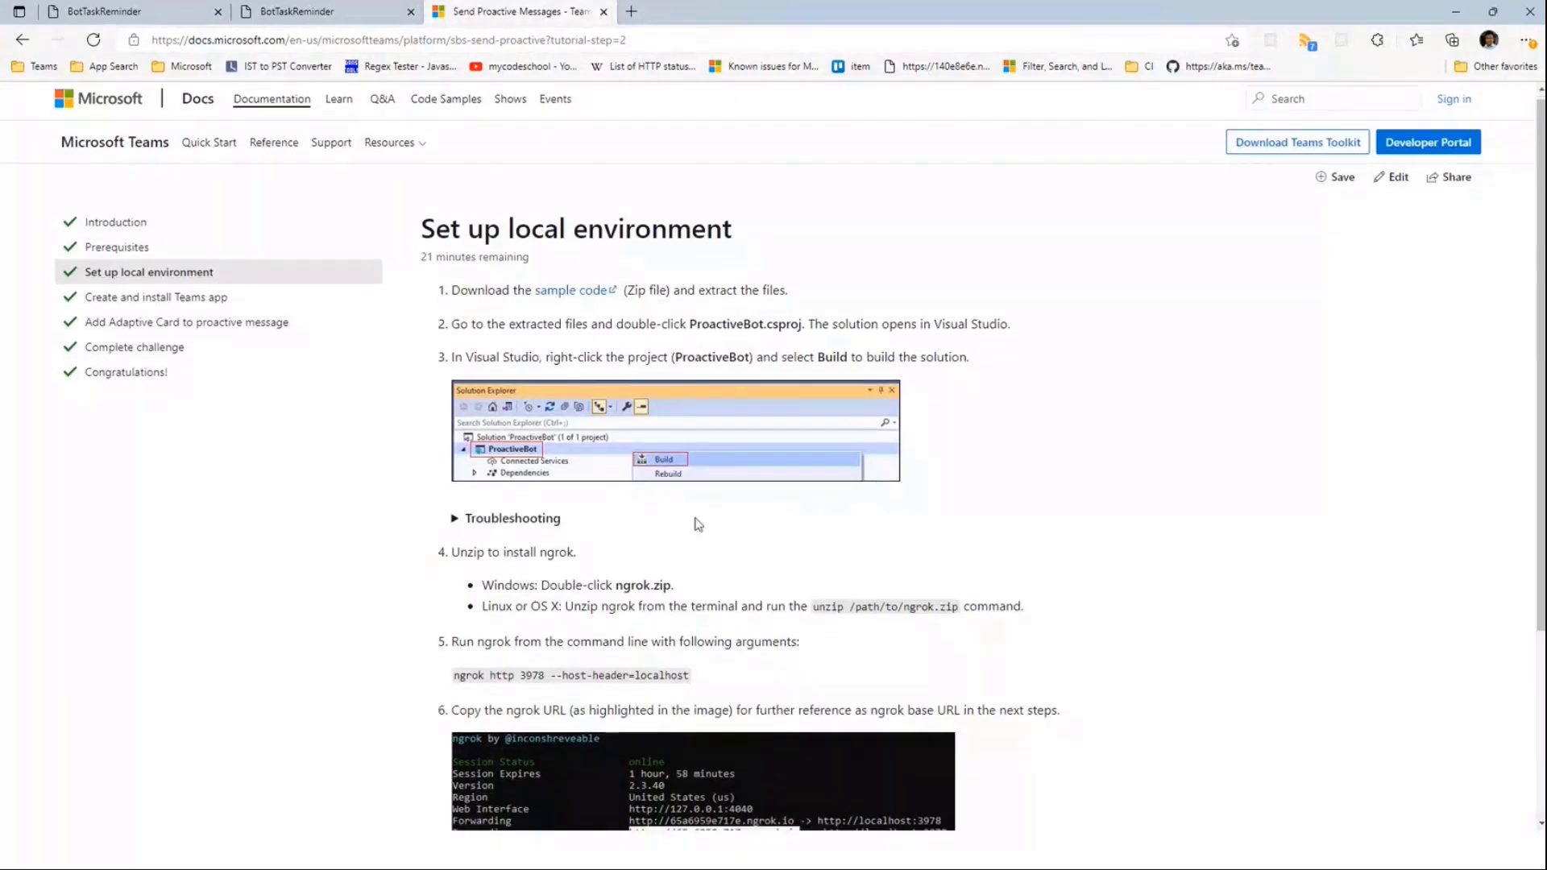
scroll(585, 374, down, 3)
click(157, 188)
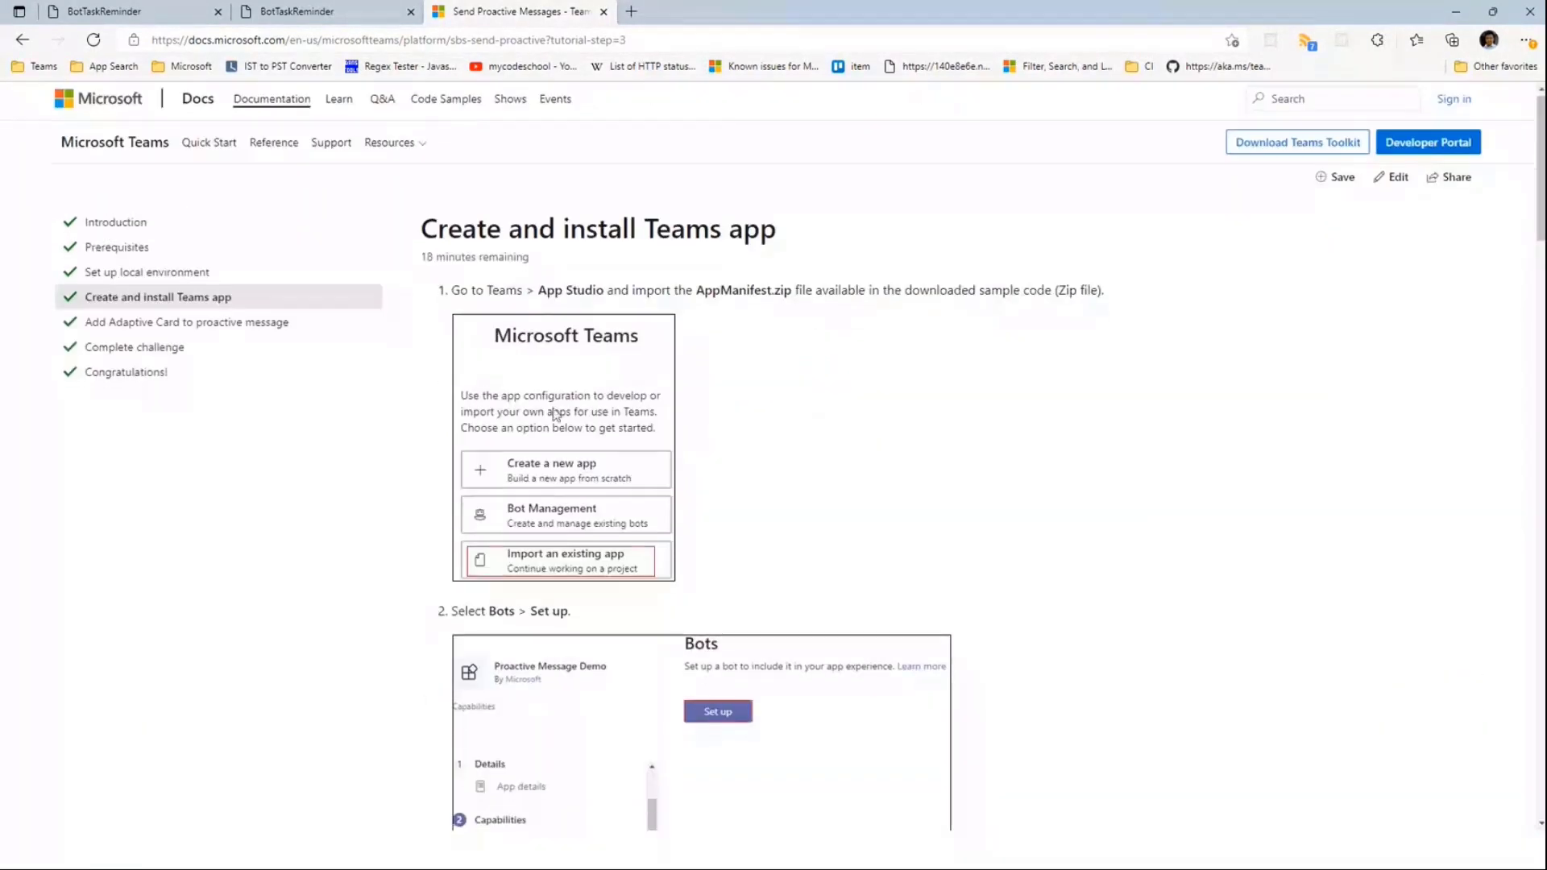
scroll(616, 431, down, 7)
scroll(616, 430, down, 3)
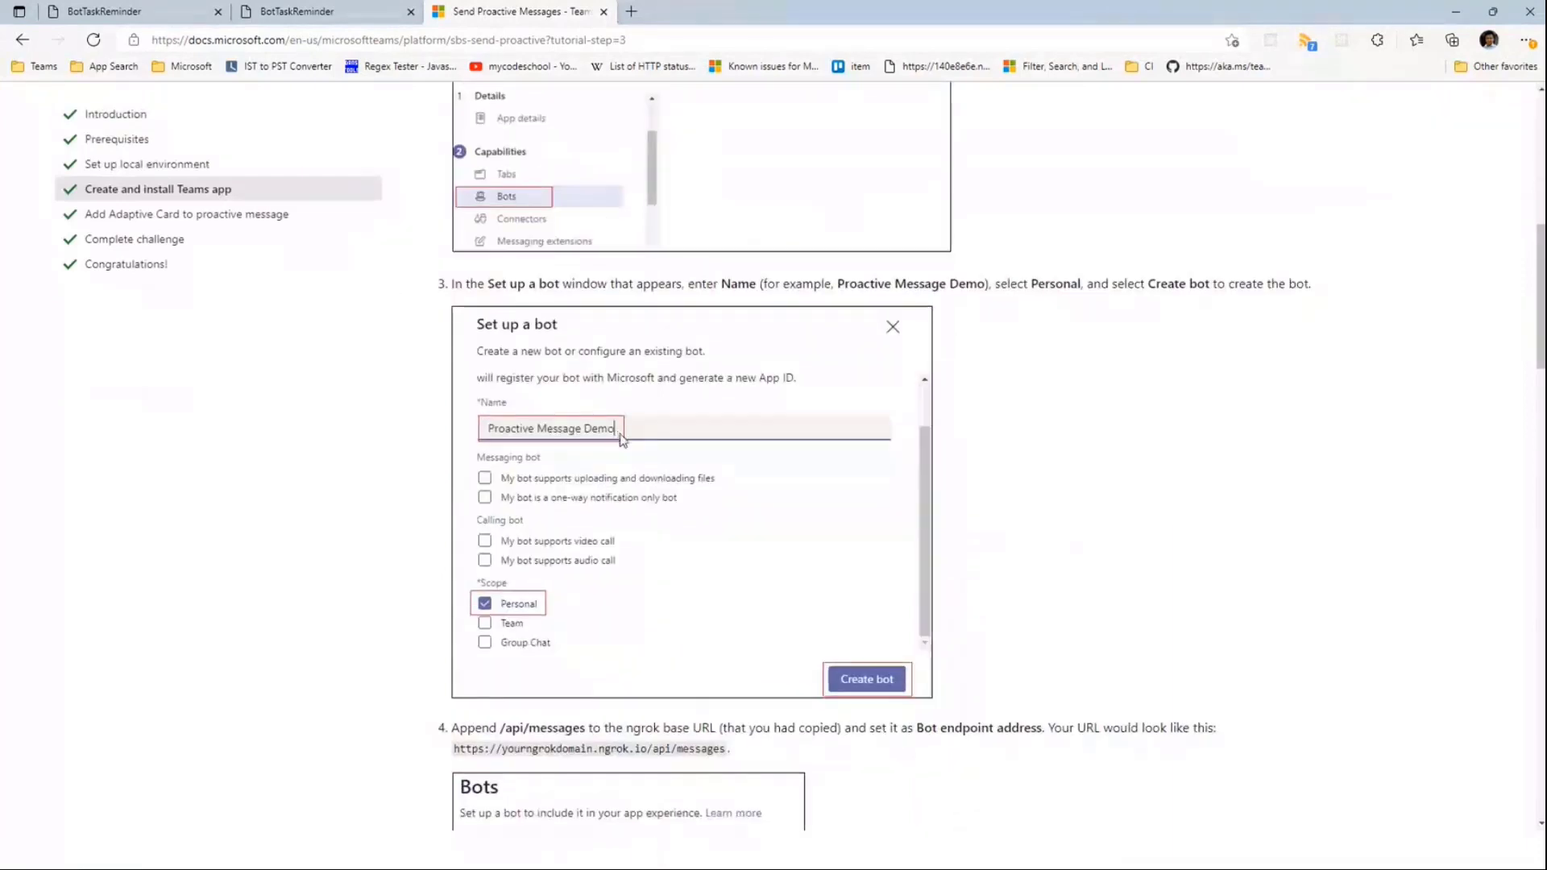
Step: Examine the guide's Adaptive Card, Complete challenge and Congratulations sections, plus the Proactive messages article on Microsoft Docs
click(162, 215)
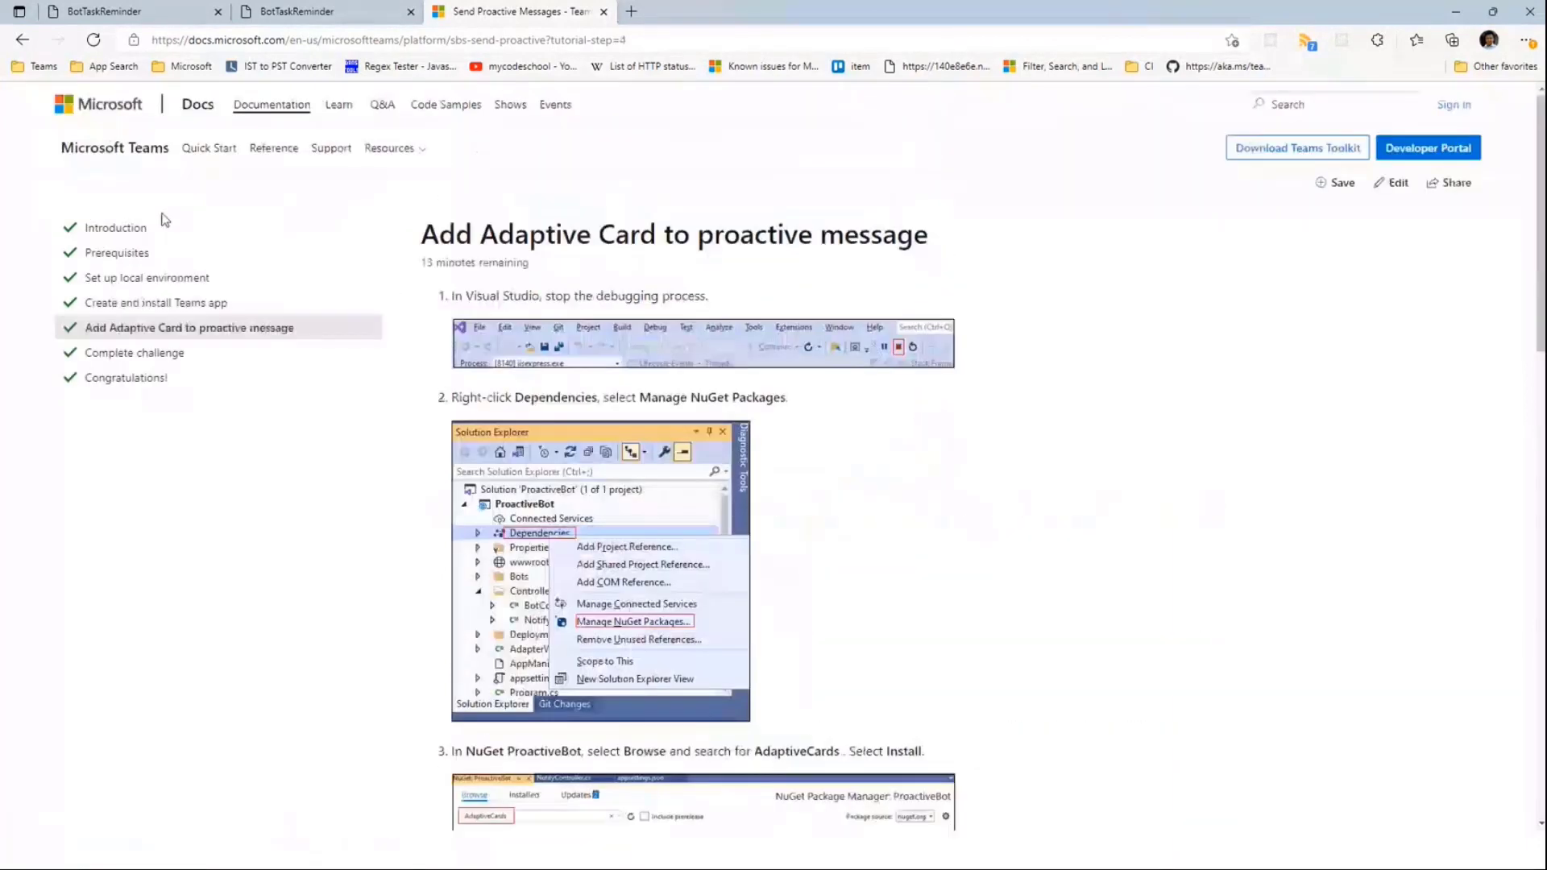
scroll(826, 397, down, 10)
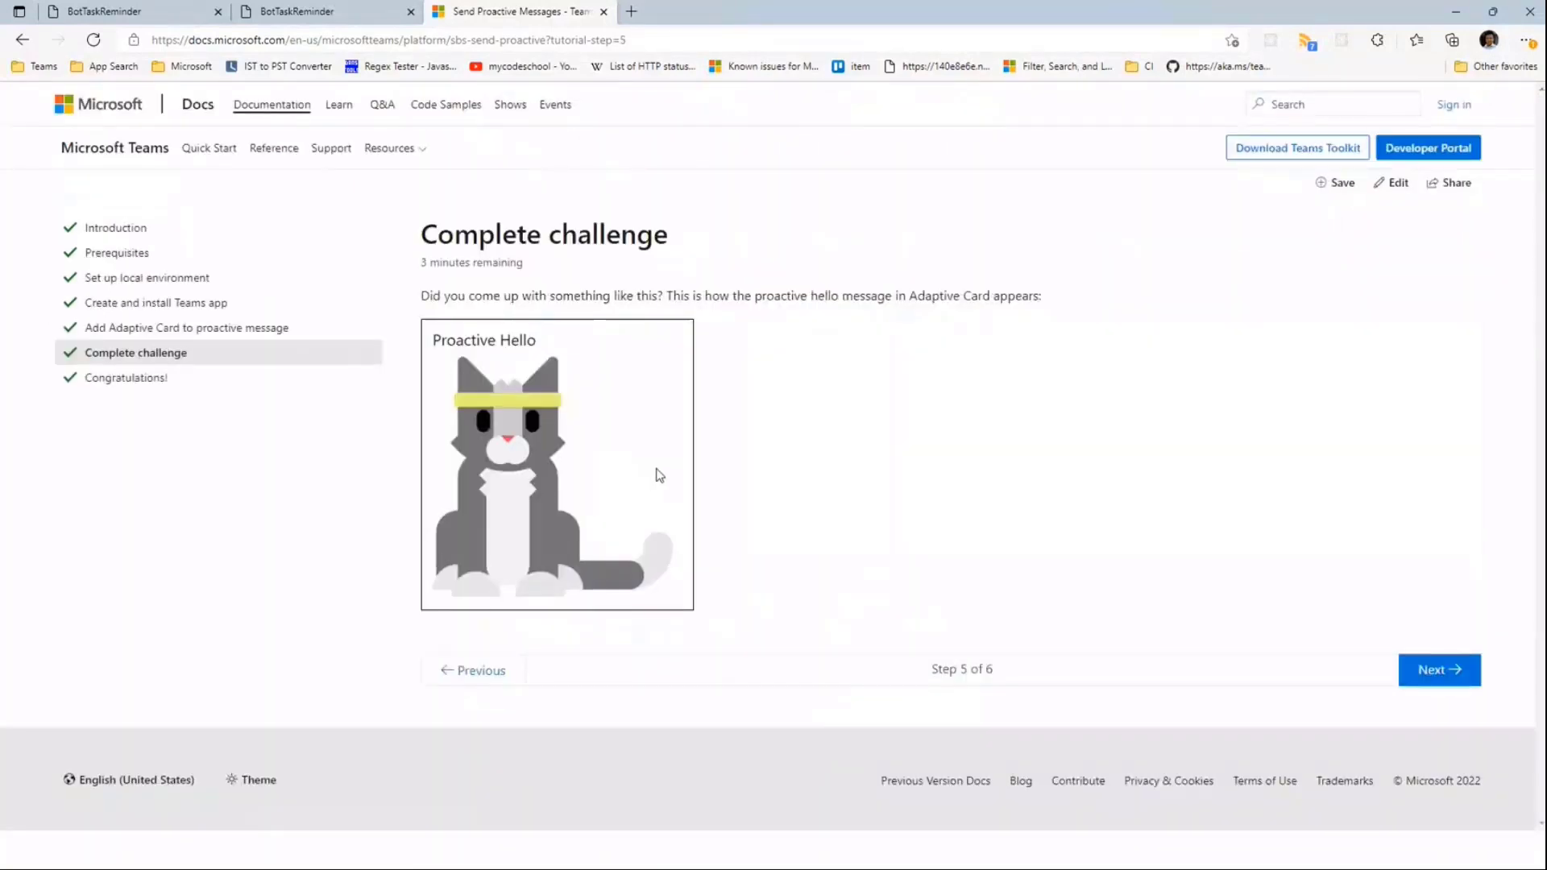
click(159, 384)
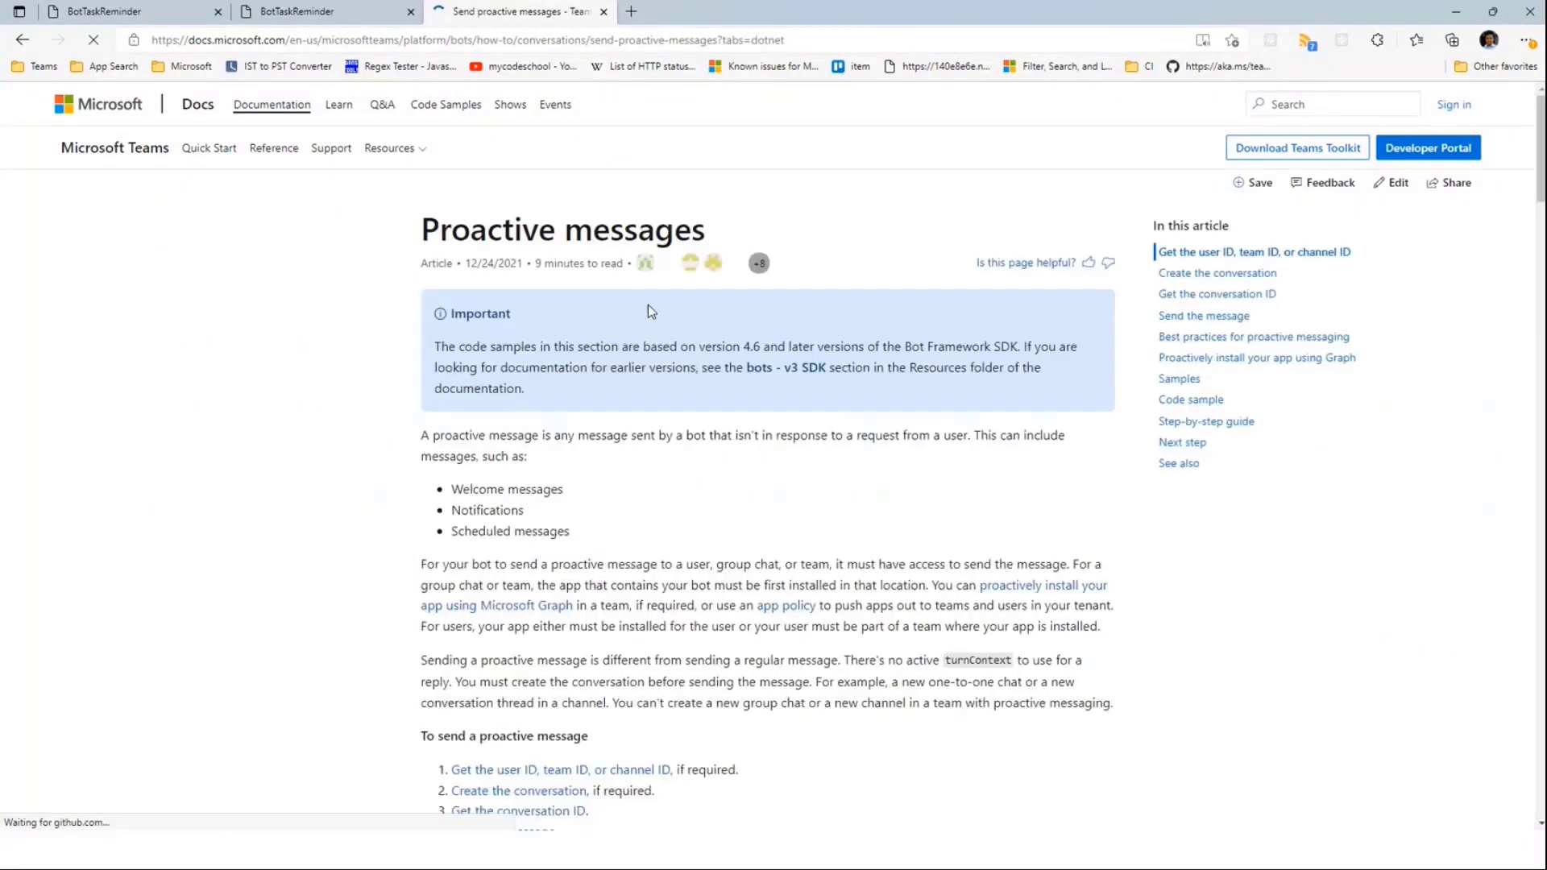
scroll(573, 519, down, 7)
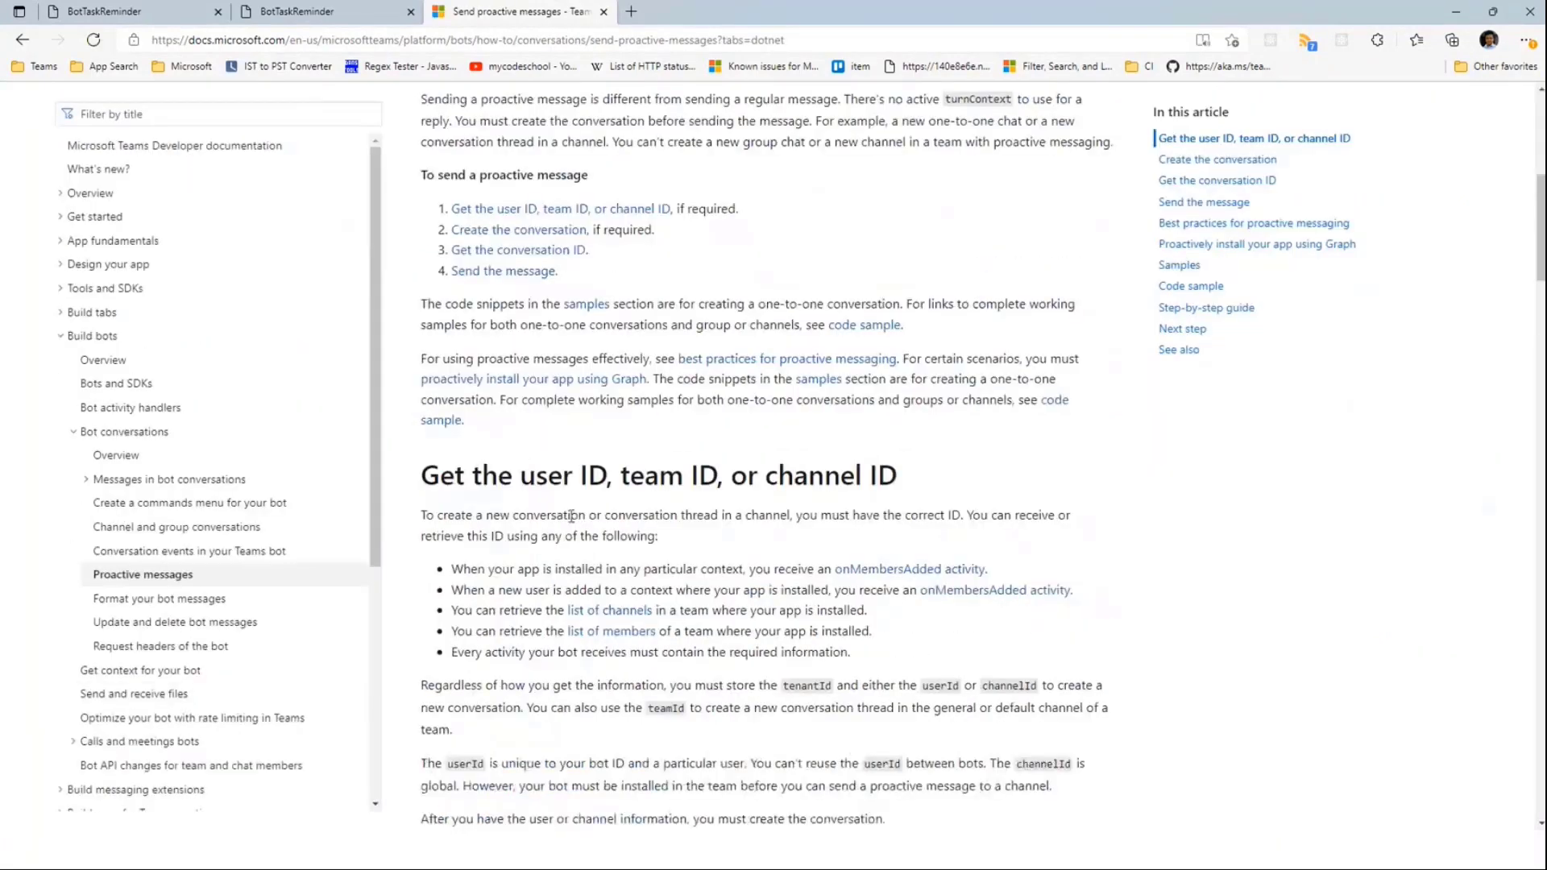